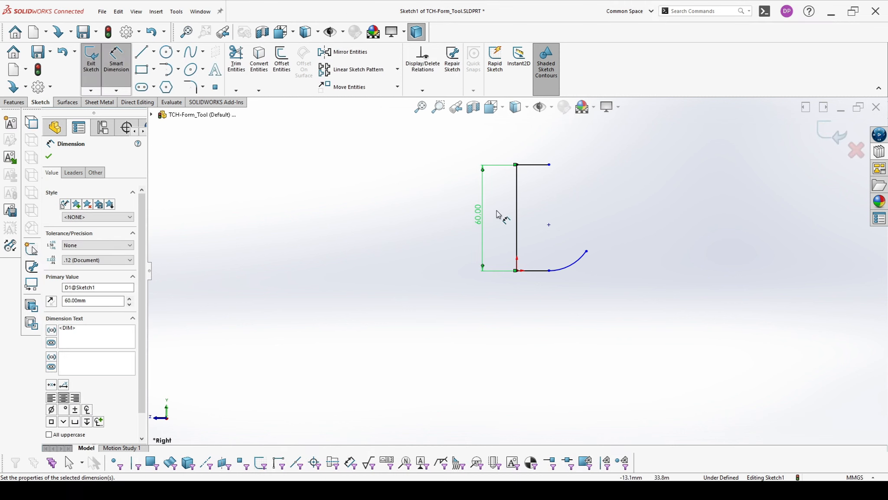
- Dimension the length of the profile's upper horizontal line and set it to 15 mm
left_click(538, 164)
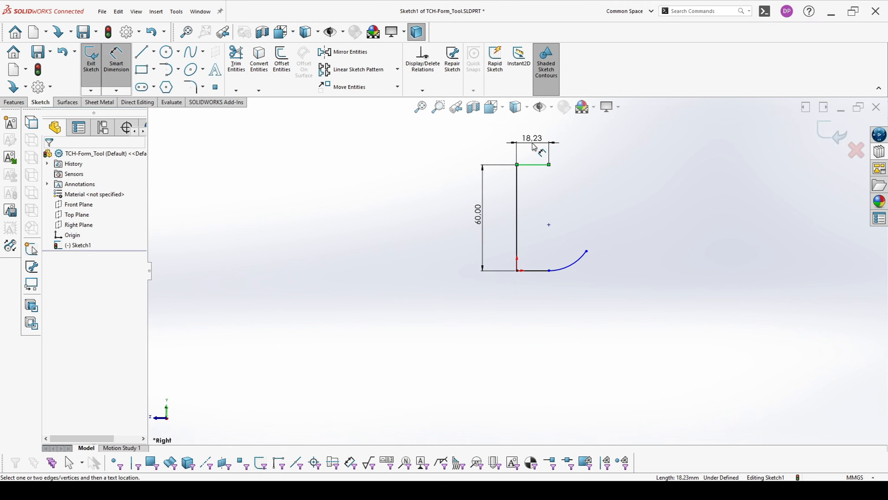
left_click(532, 140)
type("1")
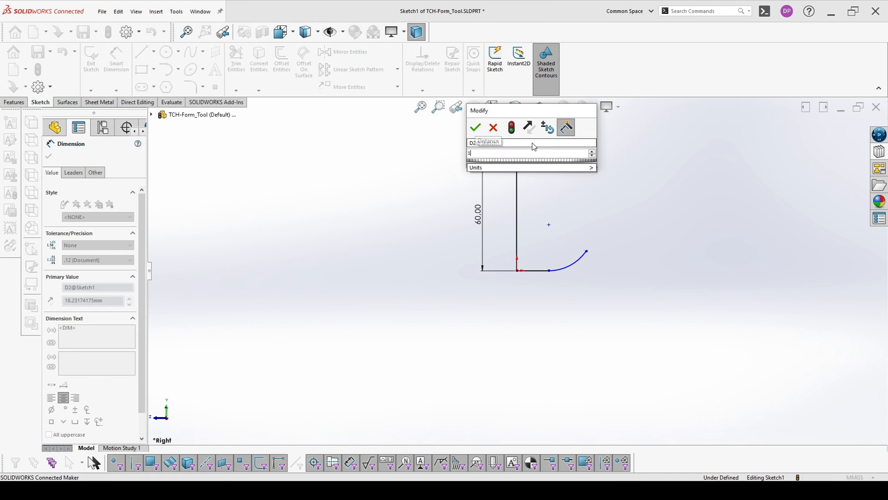
type("5")
key("Return")
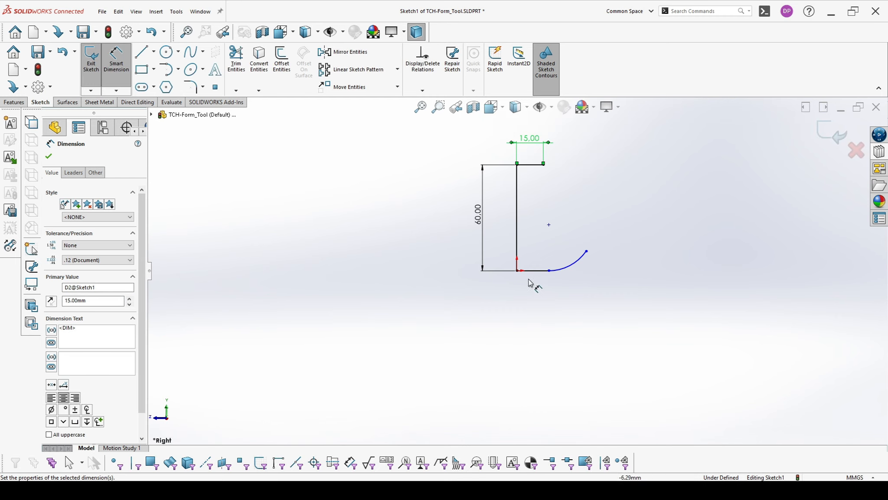
- Dimension the length of the profile's lower horizontal line and set it to 5 mm
left_click(533, 271)
left_click(527, 304)
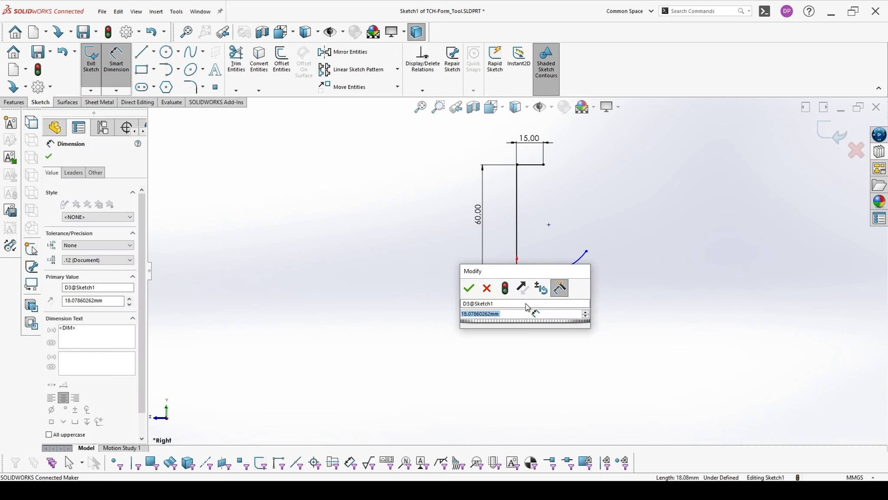
type("5")
key("Return")
- Shorten the arc slightly by moving its free upper endpoint inward
scroll(547, 246, "down", 3)
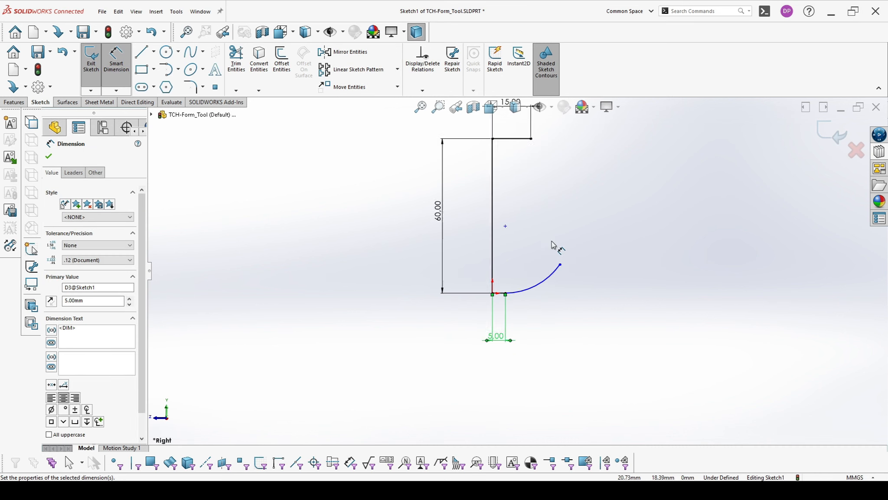
scroll(546, 244, "down", 2)
left_click_drag(555, 279, 533, 283)
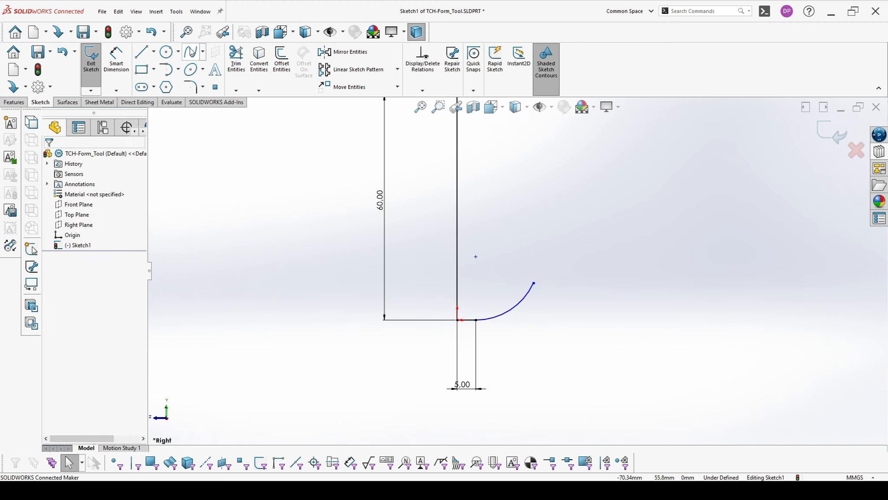
- Close the profile with a style spline bulging outward from the arc's free end to the outer end of the upper line
left_click(203, 53)
left_click(203, 76)
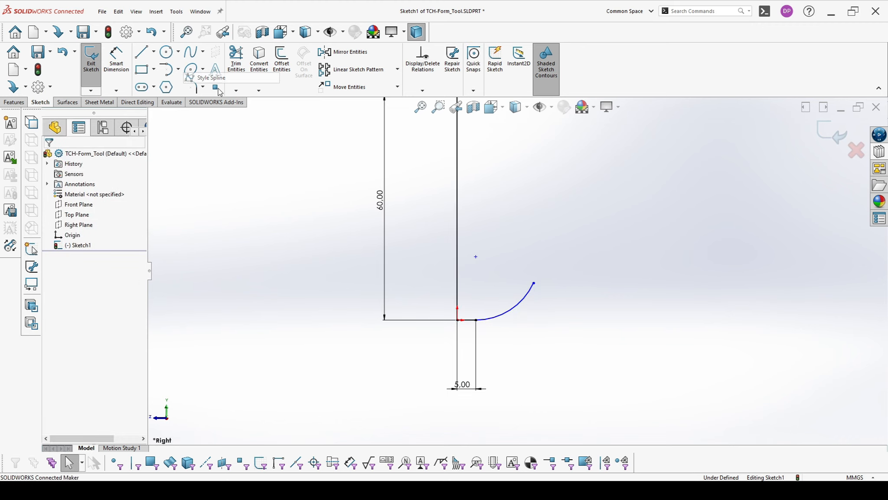
left_click(534, 283)
left_click(561, 226)
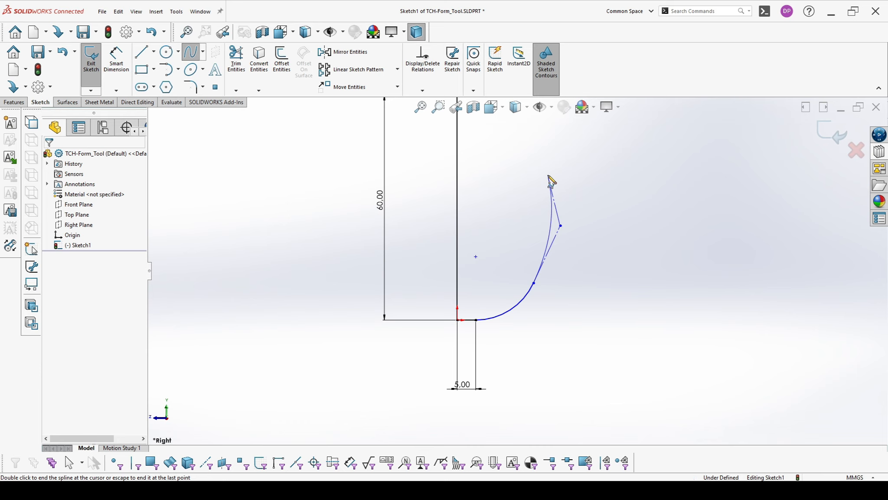
scroll(516, 195, "up", 3)
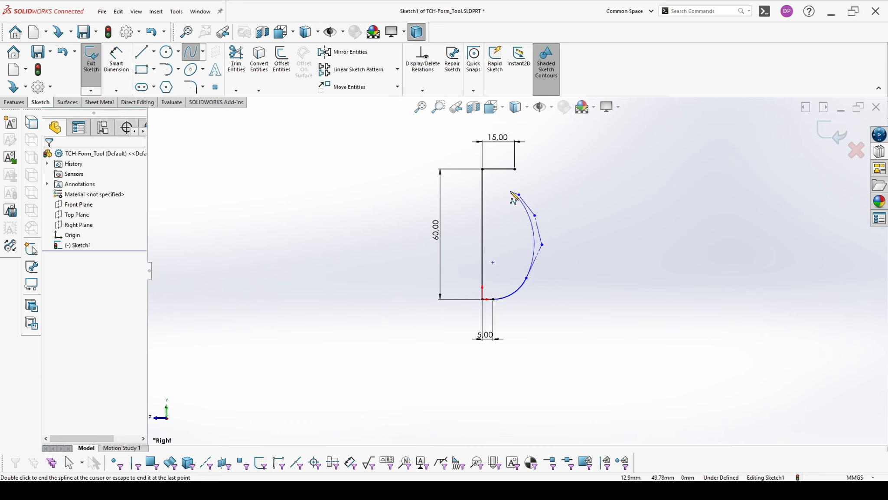
double_click(515, 170)
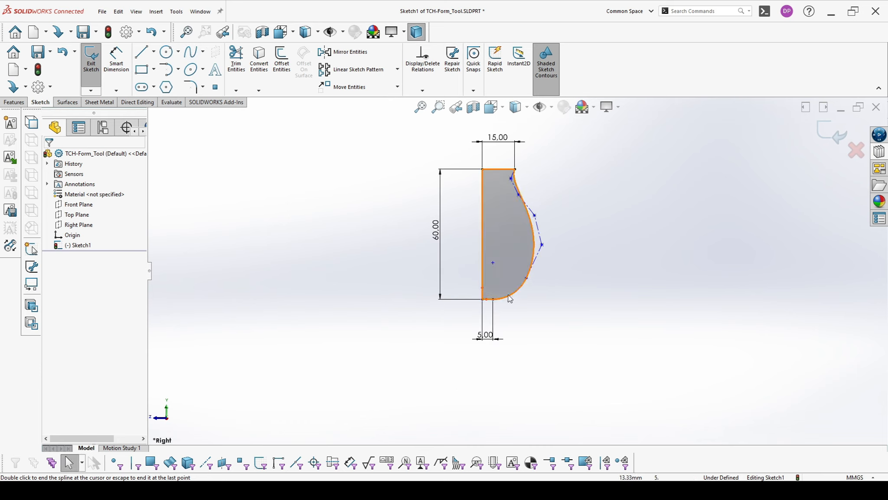
- Try to make the spline's lowest control polygon leg tangent to the arc
left_click(540, 251)
left_click(521, 288, "ctrl")
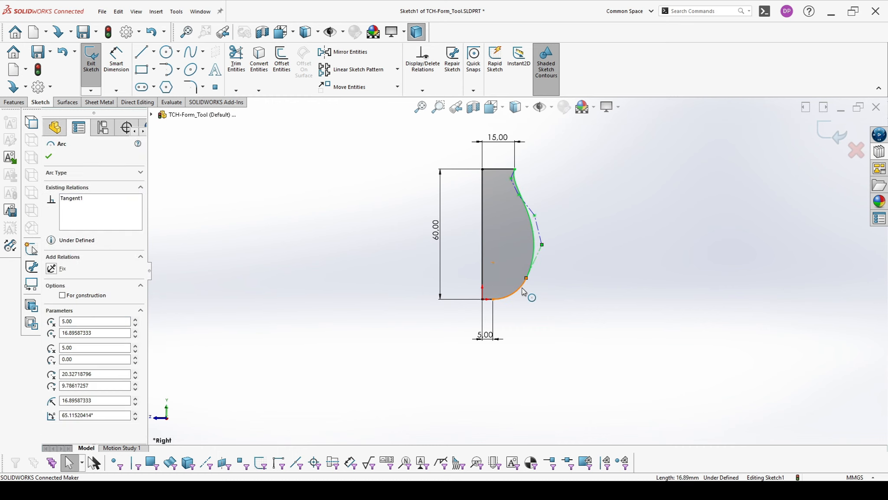
left_click(548, 261)
left_click(525, 308)
scroll(516, 303, "down", 4)
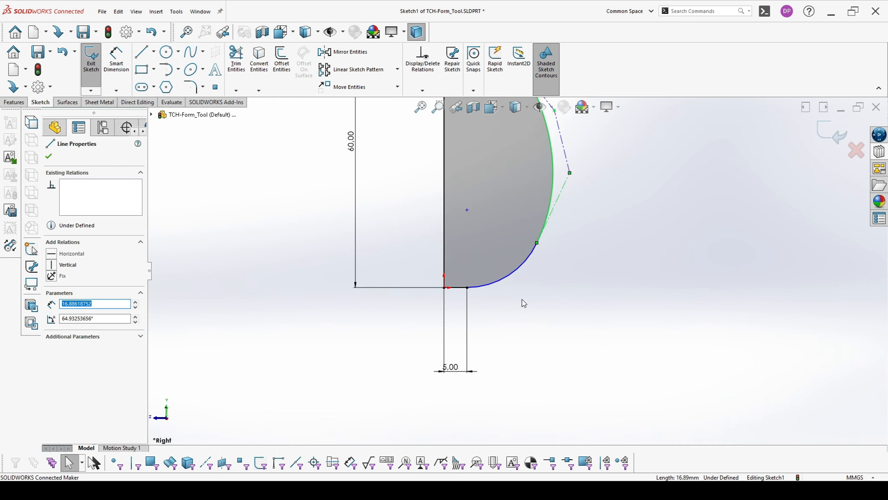
left_click(519, 302)
- Move the arc–spline joint lower and add a tangent relation between the arc and the spline's lowest control polygon leg
left_click_drag(536, 244, 520, 264)
left_click(517, 267)
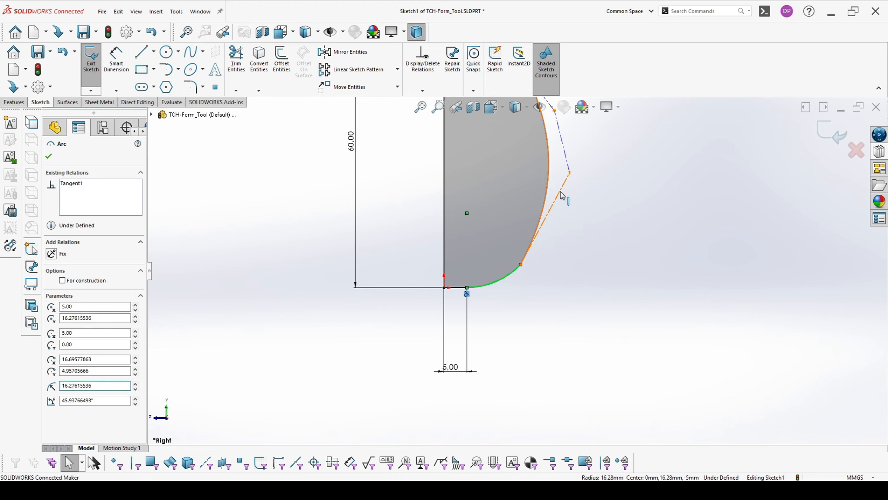
left_click(560, 197, "ctrl")
left_click(588, 165)
scroll(516, 196, "up", 3)
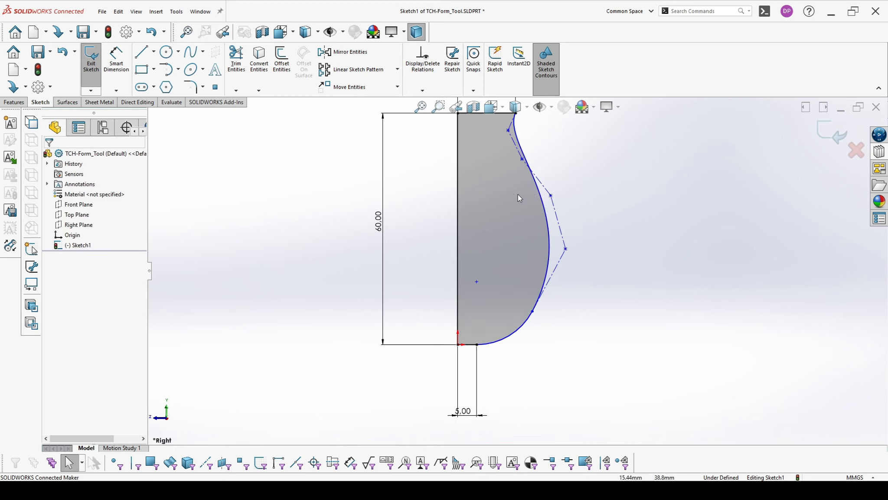
- Reshape the spline by moving two middle control vertices inward and downward, and lower its outer control vertex and its joint with the arc
left_click_drag(551, 197, 505, 247)
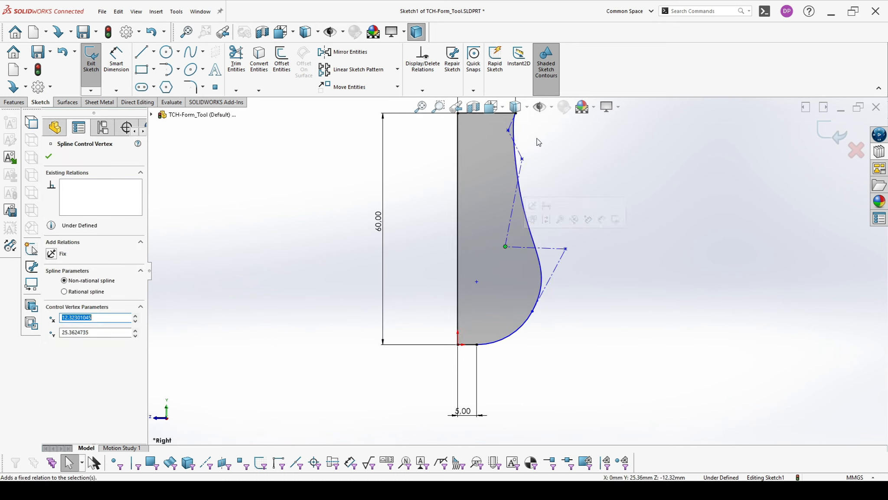
left_click(526, 144)
left_click_drag(522, 159, 523, 191)
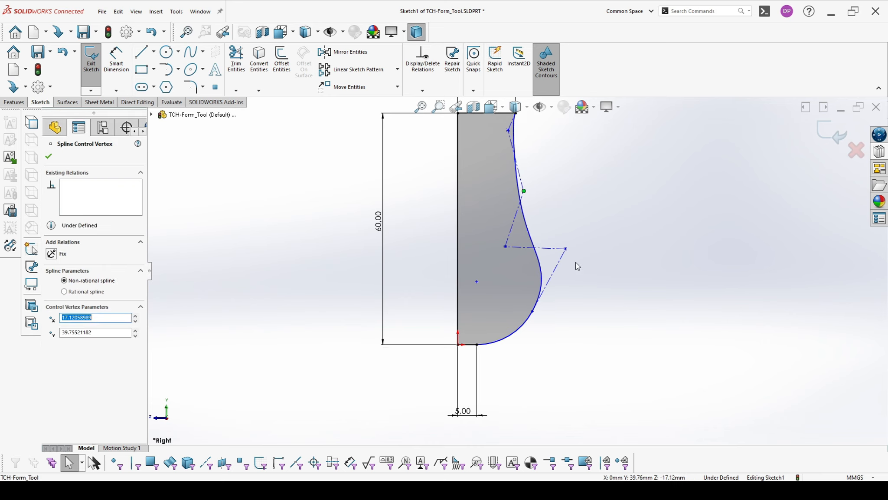
left_click_drag(562, 256, 556, 266)
left_click_drag(532, 311, 520, 331)
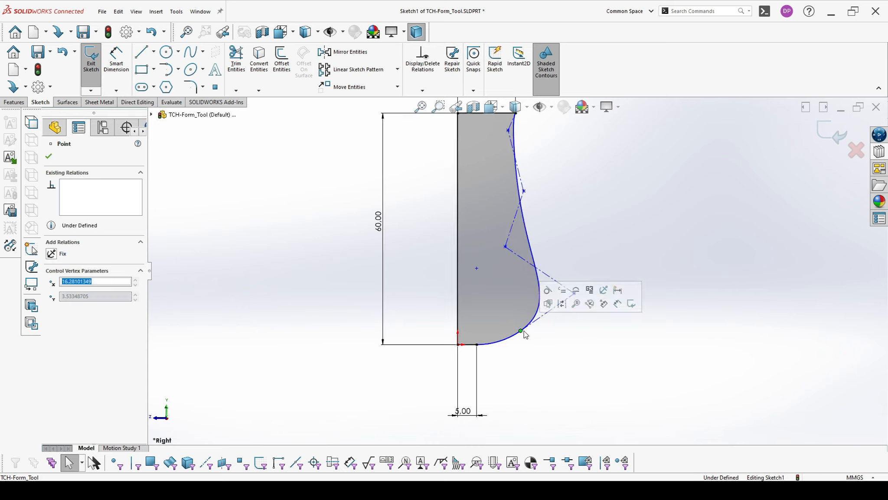
left_click(563, 328)
- Refine the bulb shape by raising the middle control vertices, lowering the top one to about 11.8, 40.8 mm, and shortening the arc further
left_click_drag(574, 294, 580, 289)
left_click_drag(506, 247, 538, 208)
left_click(545, 212)
left_click_drag(508, 131, 503, 186)
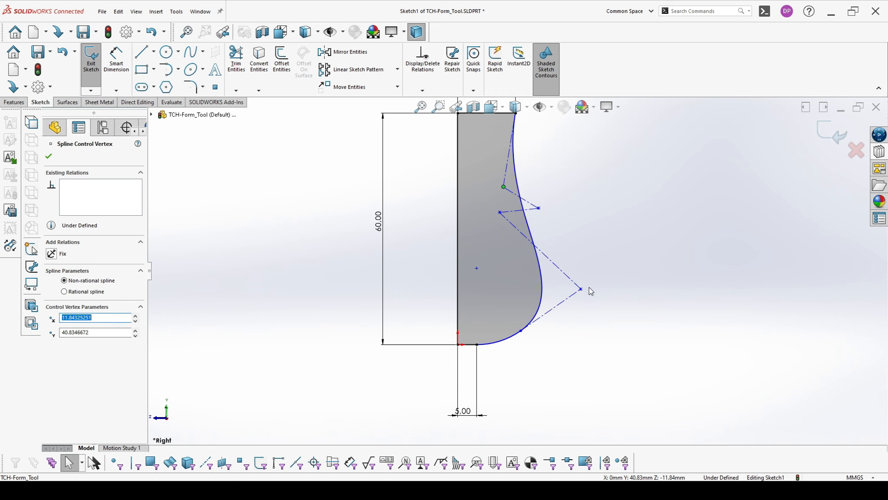
left_click_drag(522, 331, 508, 339)
left_click(547, 352)
- Revolve the profile 180° about its 60 mm vertical line using the Mid Plane direction
scroll(568, 232, "up", 2)
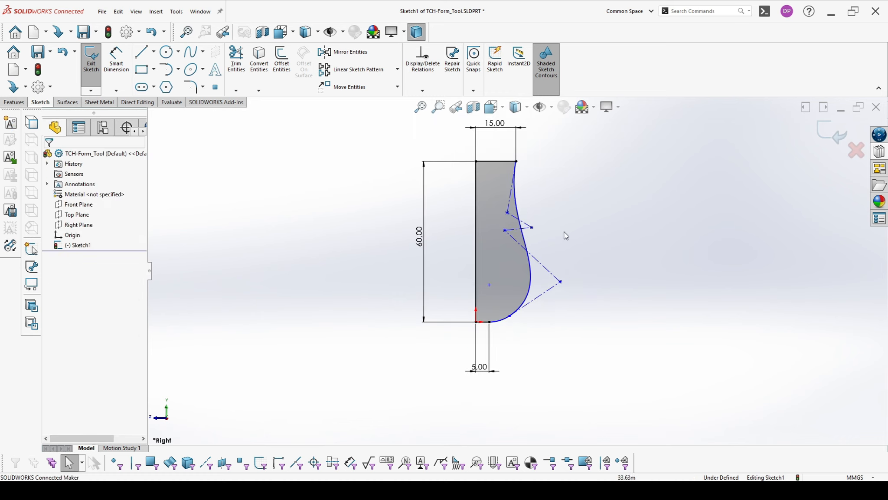
left_click(21, 105)
left_click(122, 58)
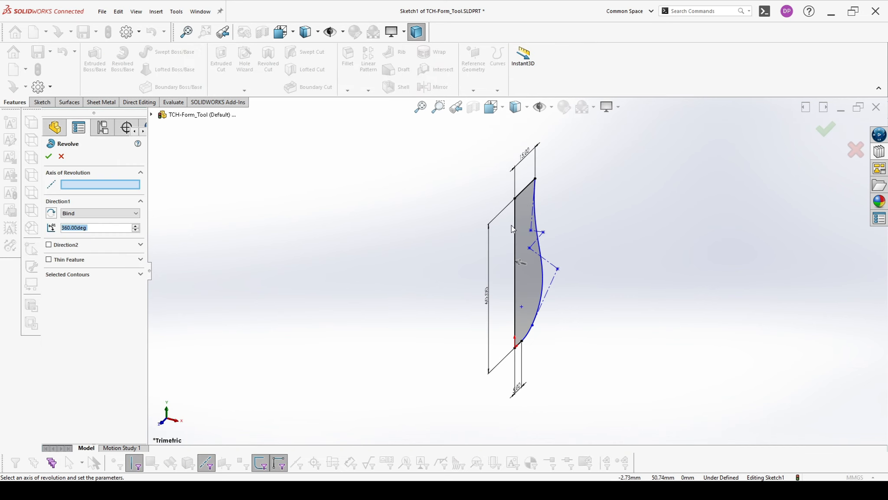
left_click(514, 228)
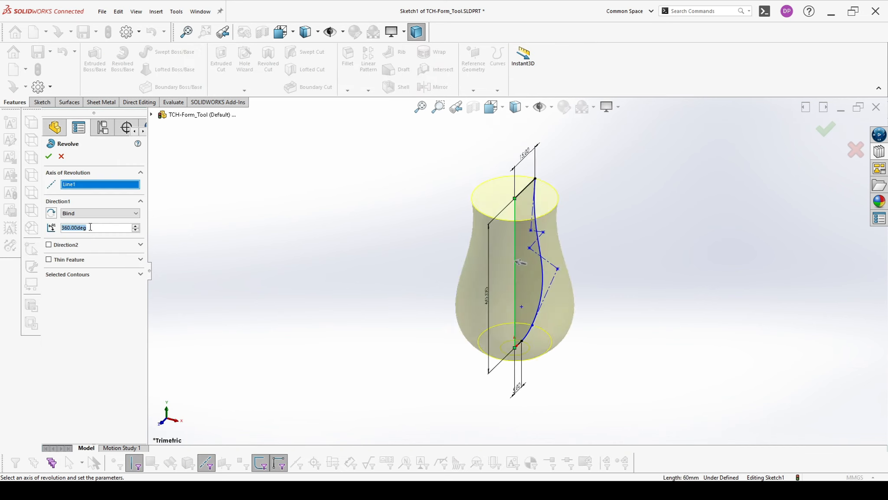
type("180")
key("Return")
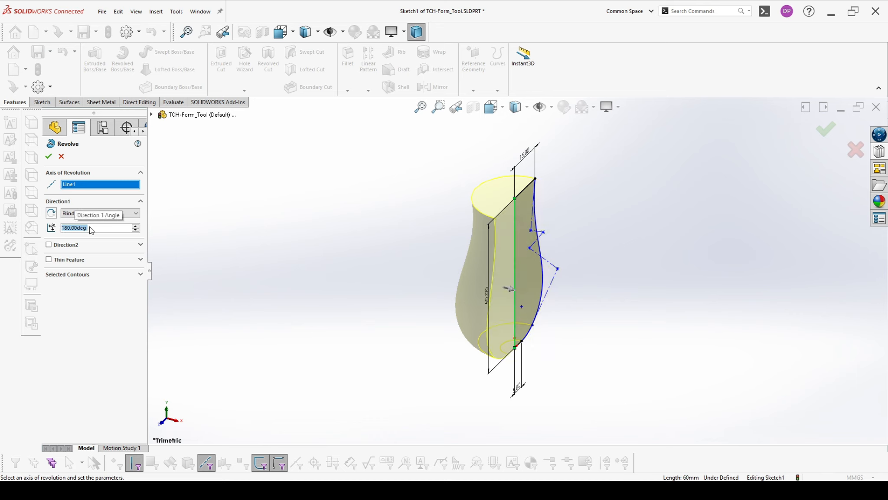
left_click(100, 213)
left_click(85, 246)
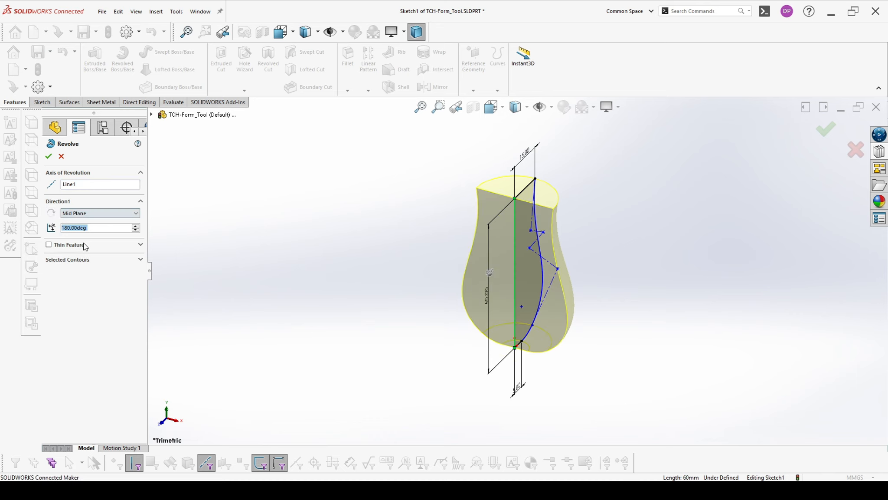
left_click(49, 156)
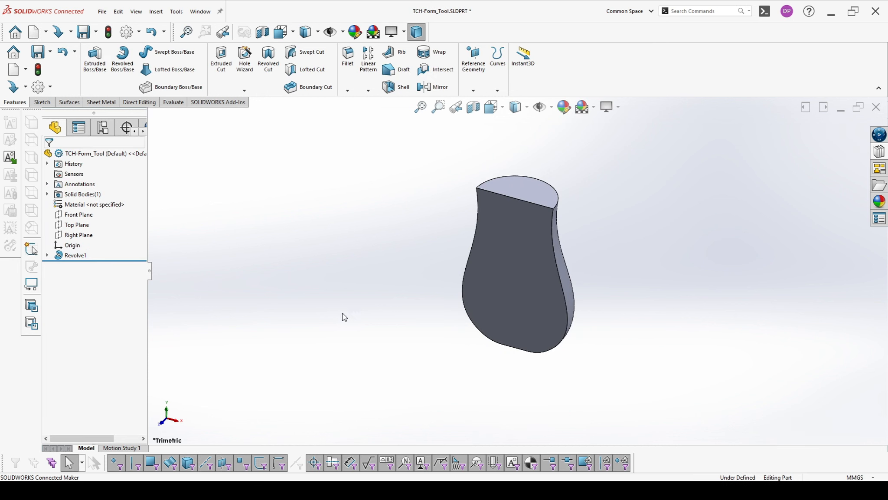
- Start a sketch on the half body's flat face and convert the face's short bottom edge into the sketch
left_click(534, 311)
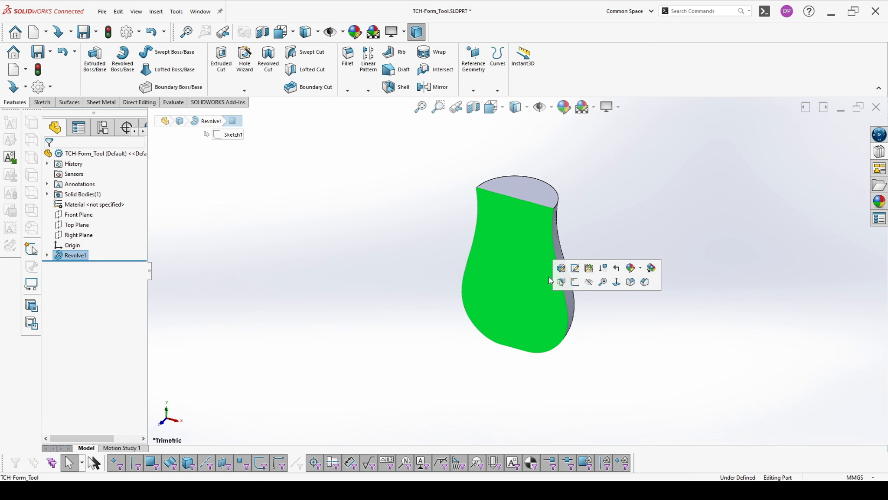
left_click(575, 282)
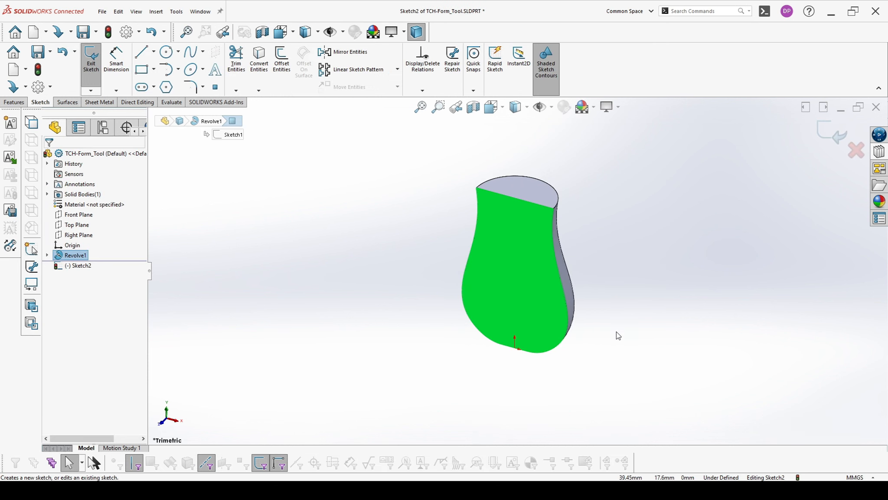
key("ctrl+8")
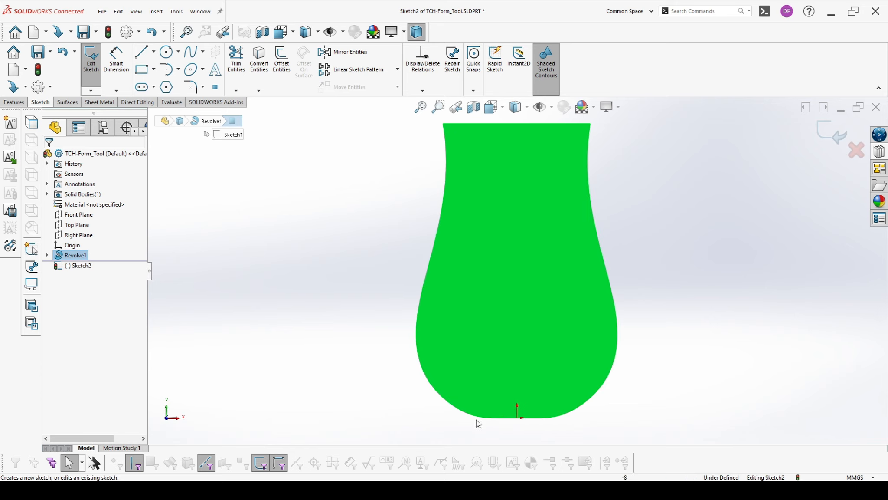
left_click(512, 418)
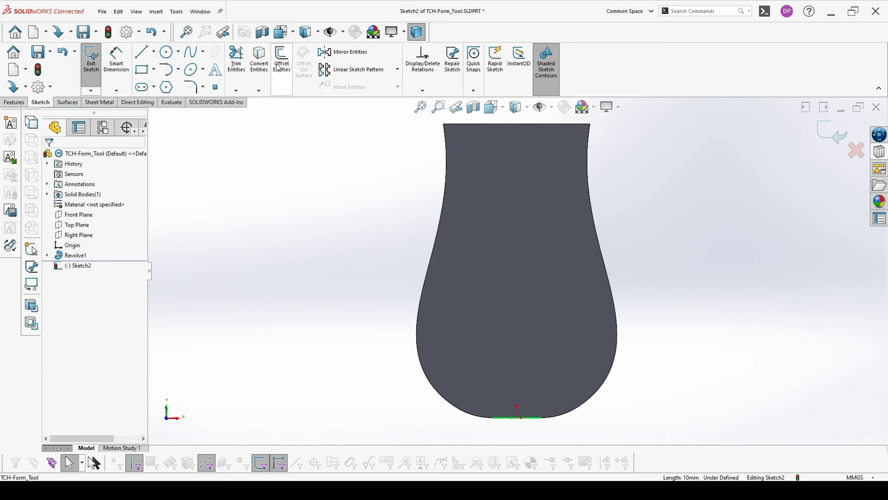
- Draw a vertical centerline from the origin to the midpoint of the face's top edge
left_click(153, 51)
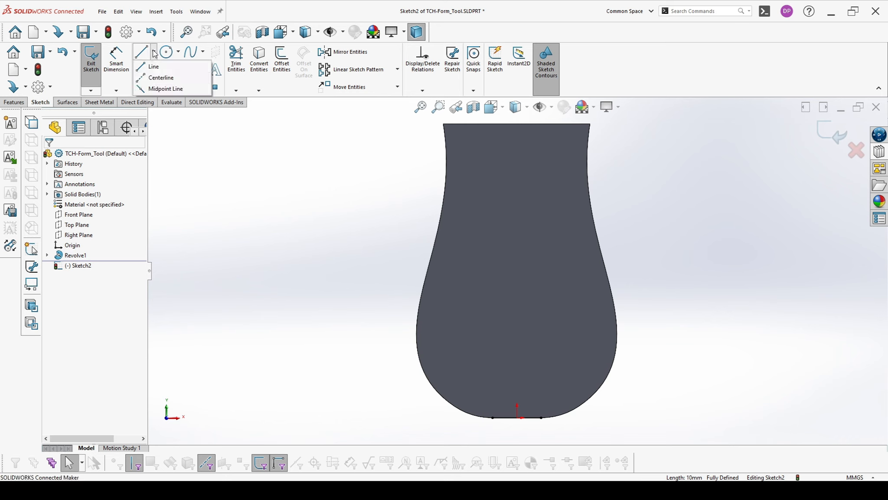
left_click(152, 78)
left_click(516, 417)
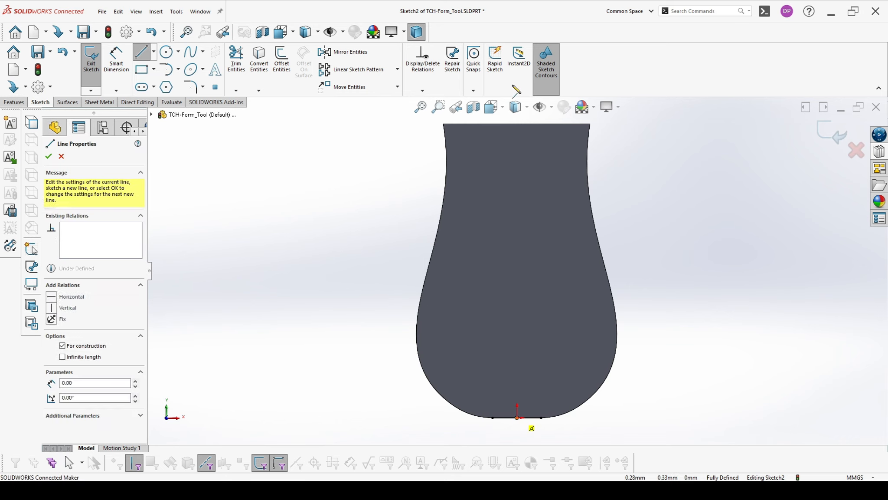
left_click(516, 125)
key("Escape")
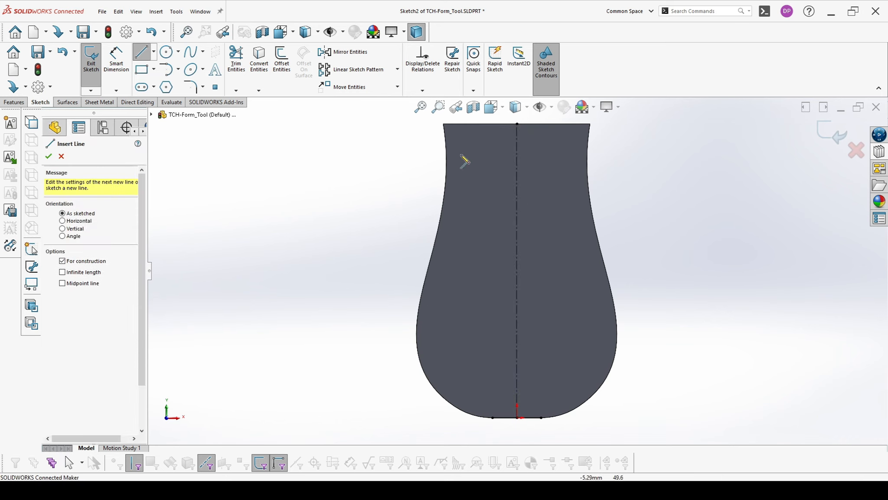
- Draw a Bezier style spline from the centerline's top end, bulging left, down to the left end of the converted bottom edge
left_click(203, 52)
left_click(208, 76)
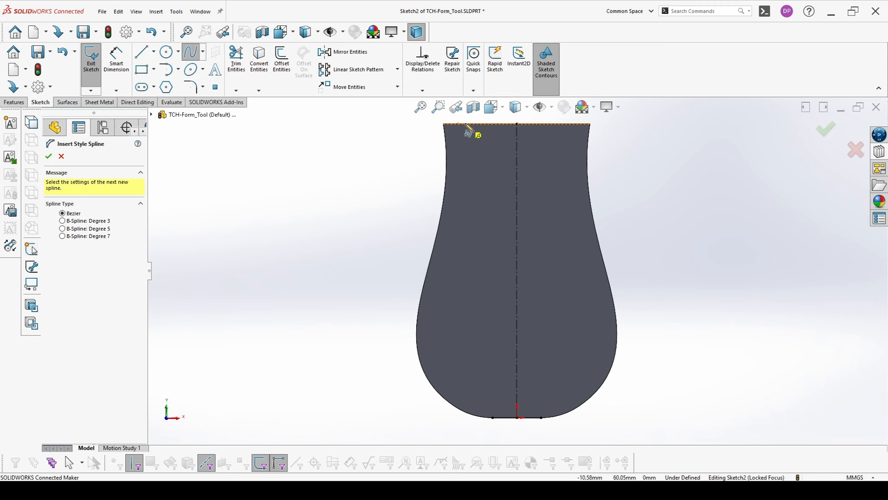
key("Escape")
left_click(500, 124)
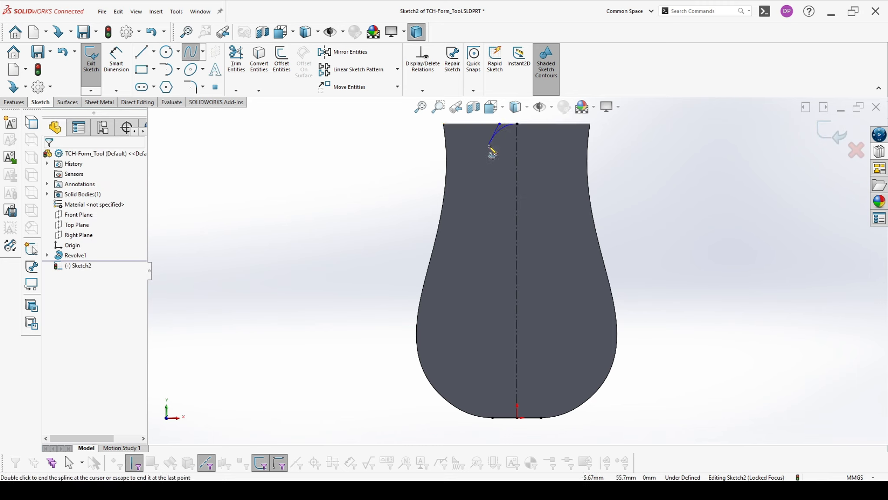
left_click(486, 155)
left_click(452, 243)
left_click(444, 334)
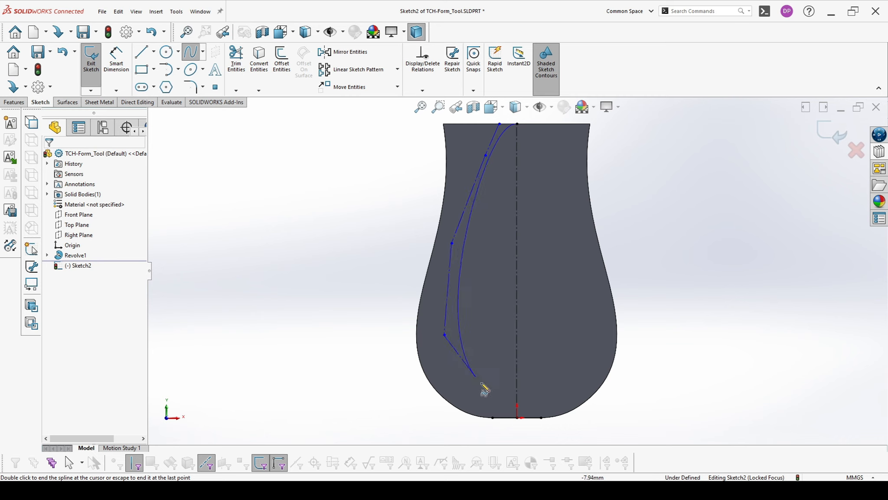
double_click(492, 415)
- Mirror the style spline about the vertical centerline with Copy kept on
left_click(342, 52)
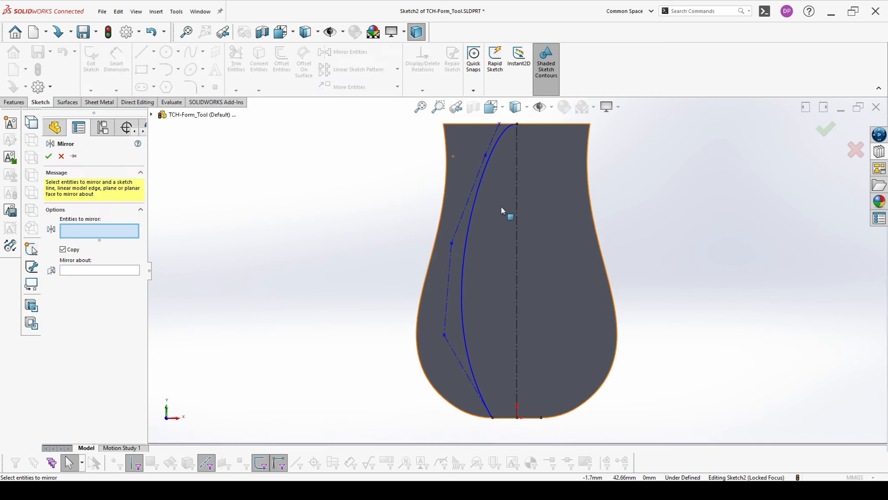
left_click(478, 203)
left_click(110, 271)
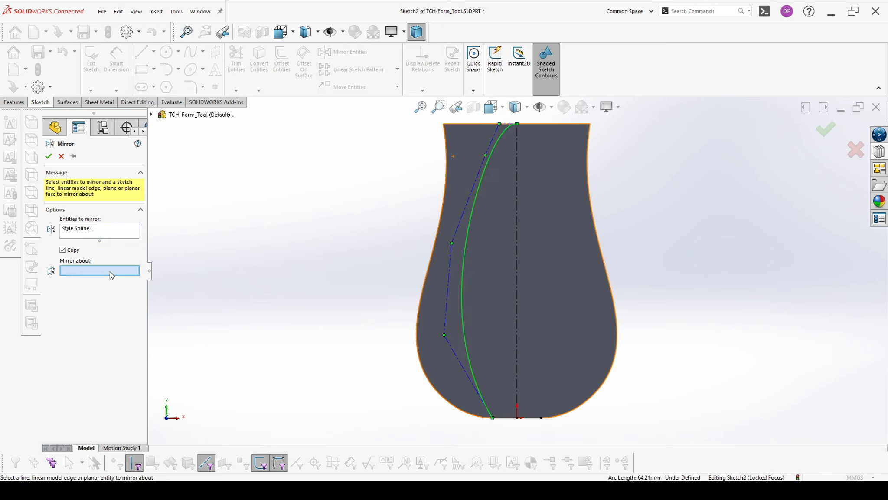
left_click(518, 250)
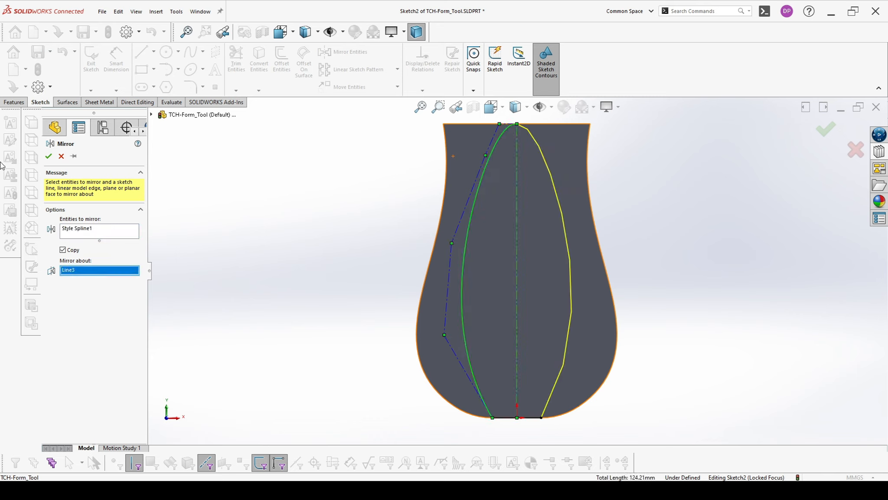
left_click(49, 156)
- Widen the teardrop by moving the spline's lower-left control vertex to about X -23.7, Y 13.7 and the one above to about X -15.5, Y 33.8
left_click_drag(444, 334, 400, 351)
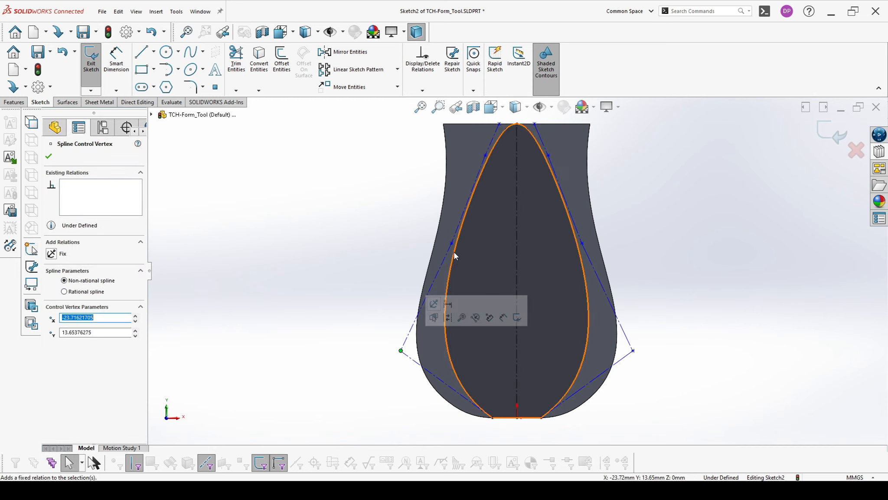
left_click_drag(486, 155, 442, 251)
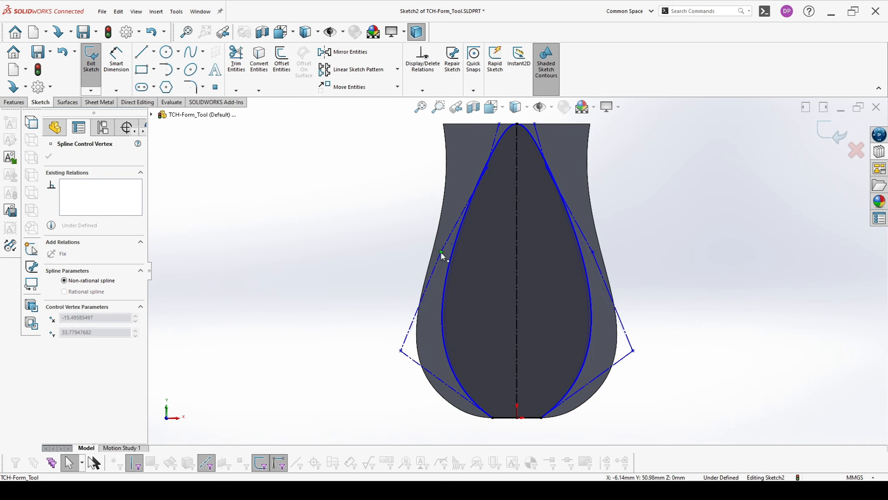
left_click(715, 382)
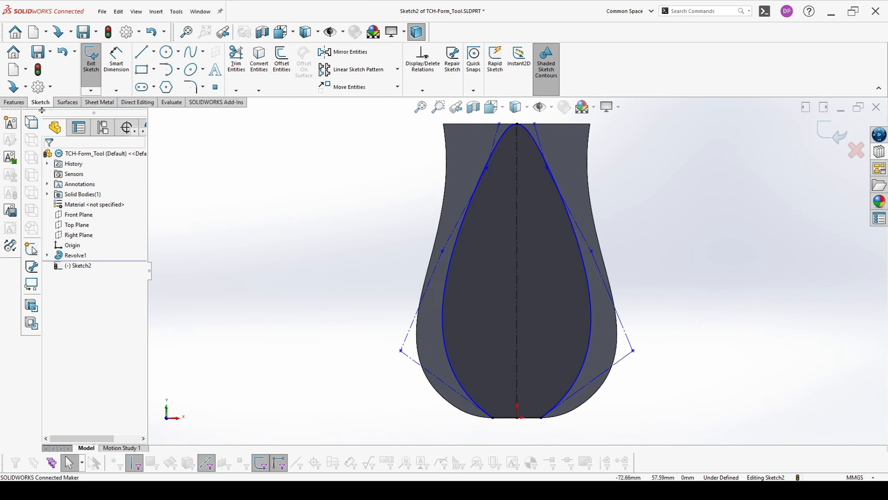
- Extrude-cut the body with the teardrop sketch, flipping the side to cut so material outside the contour is removed through the full depth
left_click(15, 103)
left_click(221, 58)
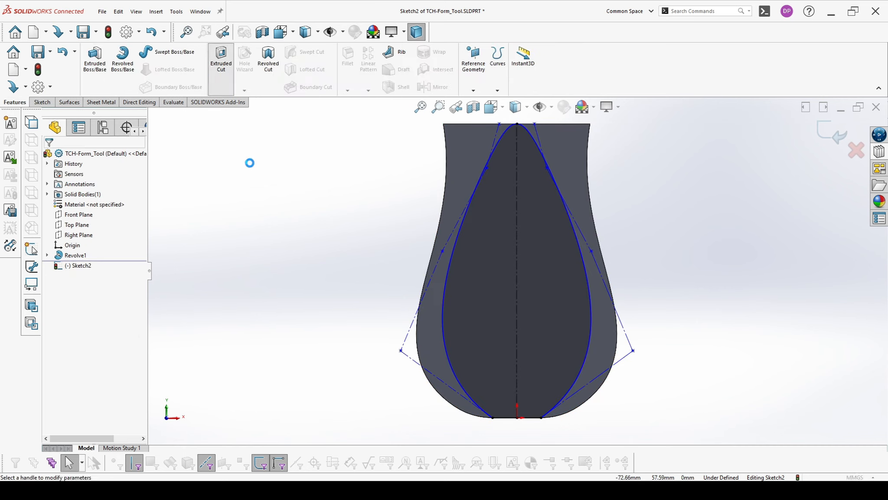
left_click(63, 257)
left_click(82, 212)
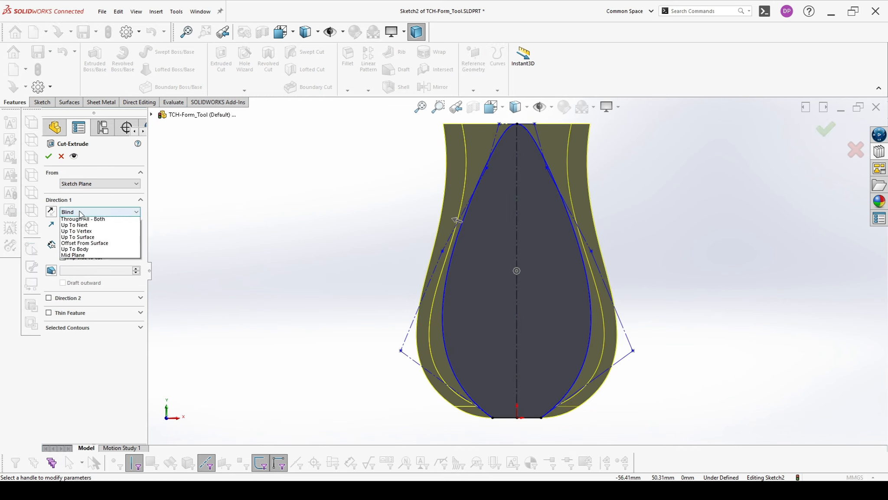
left_click(79, 226)
- Offset the flat teardrop face outward by 8 mm with Move Face
middle_click_drag(524, 245, 567, 125)
middle_click_drag(527, 208, 520, 242)
left_click(520, 242)
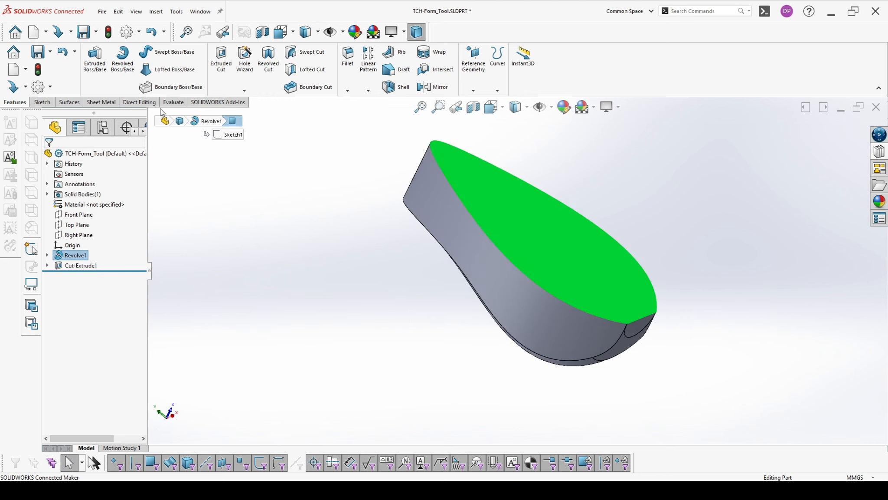
left_click(139, 101)
left_click(91, 57)
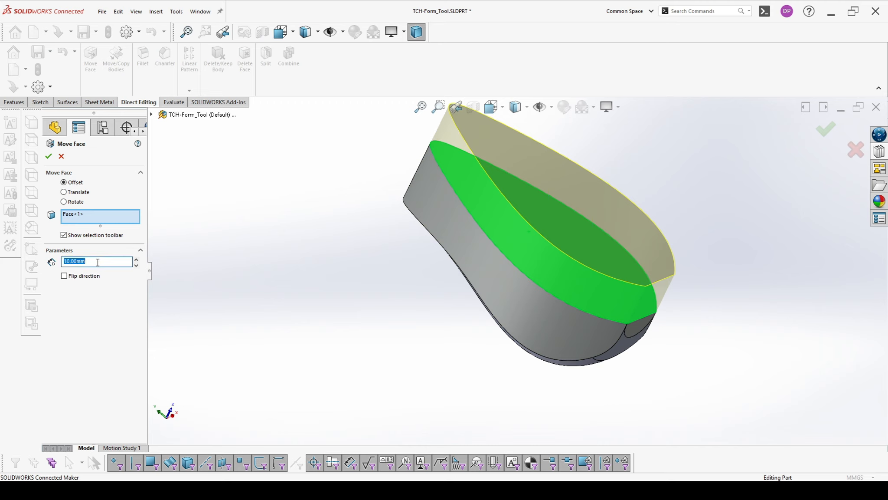
type("8")
key("Return")
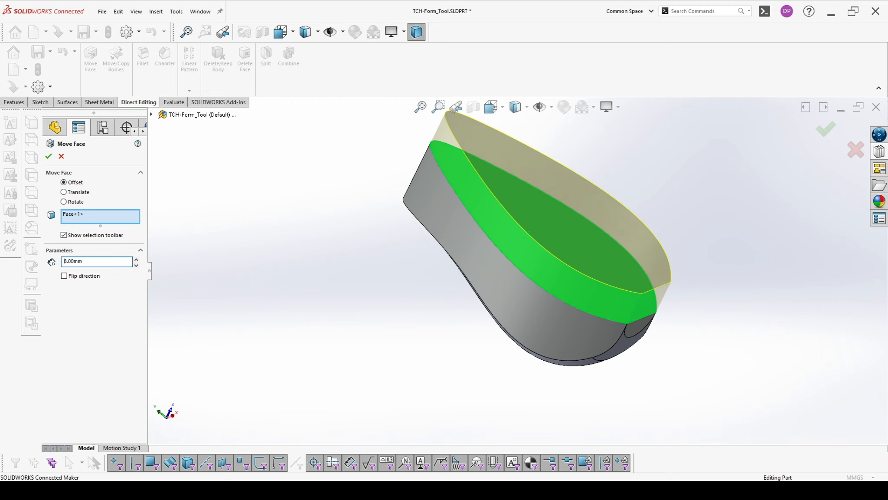
left_click(50, 156)
- Start a Freeform feature on the large curved back face and enable Direction 2 symmetry
middle_click_drag(598, 300, 574, 229)
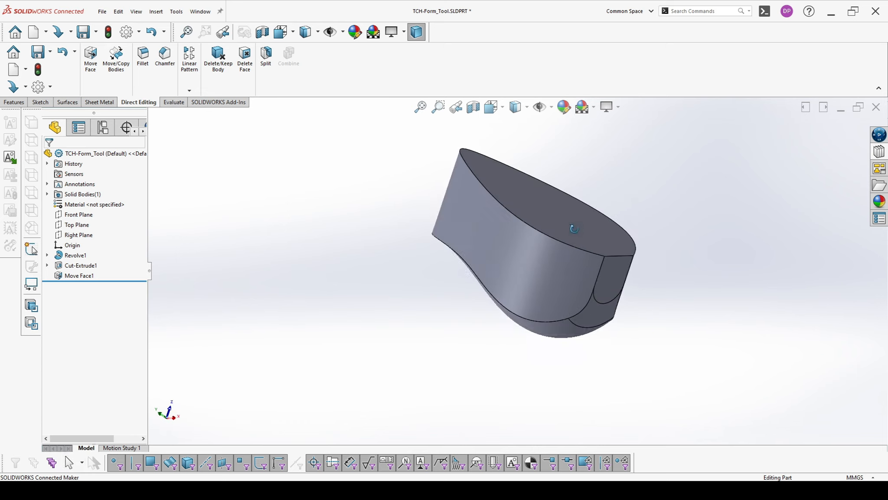
middle_click_drag(419, 252, 534, 186)
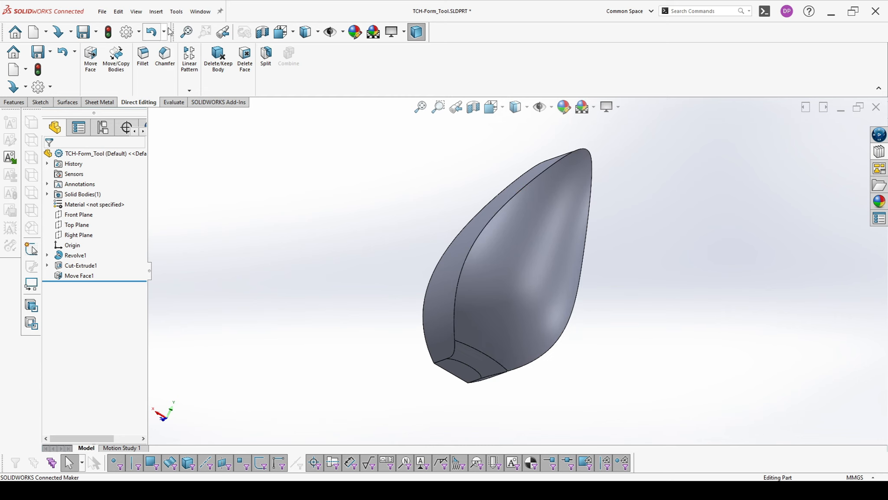
left_click(157, 11)
mouse_move(183, 52)
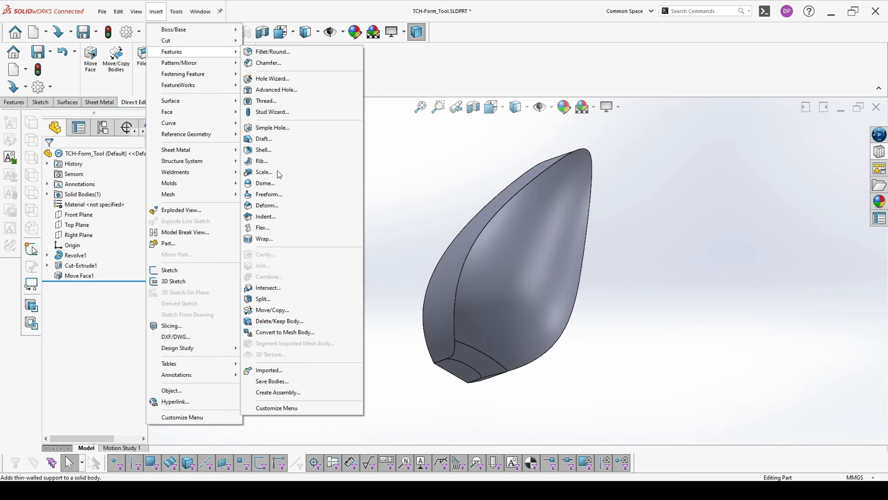
left_click(269, 194)
left_click(498, 271)
middle_click_drag(470, 267, 489, 372)
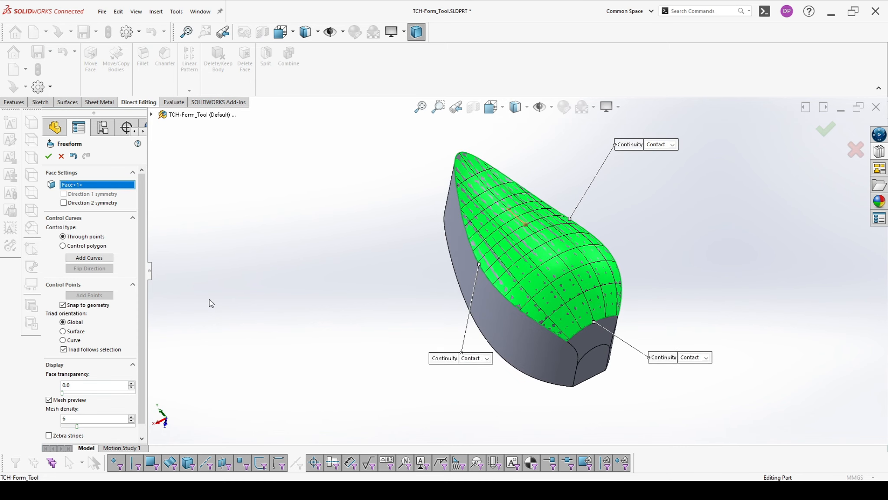
left_click(64, 202)
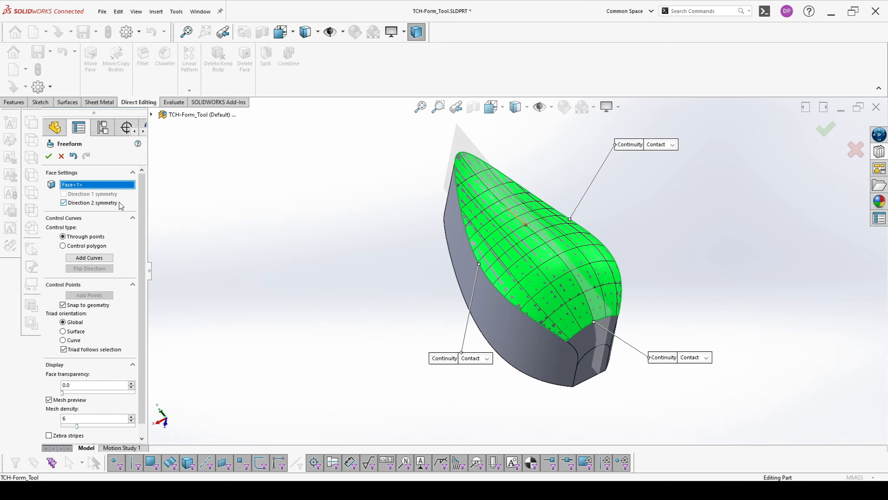
- Add crosswise control curves along the freeform face and place control points on them, including at the symmetry plane
left_click(81, 258)
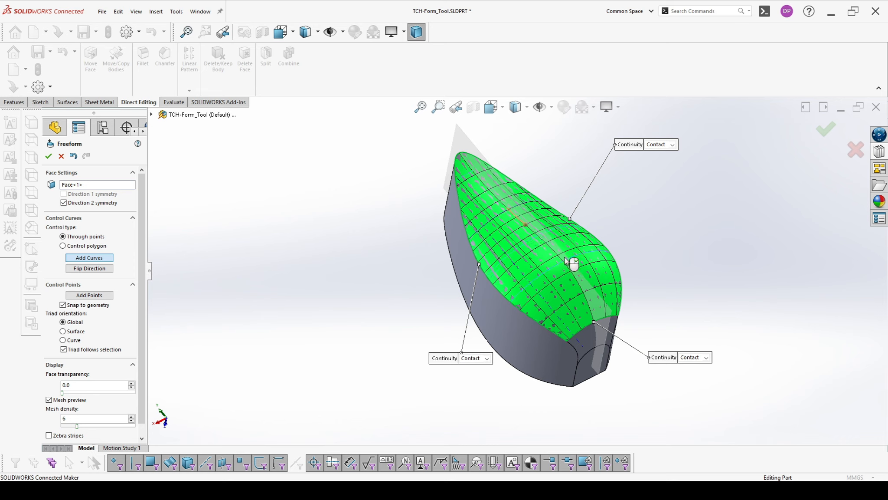
left_click(83, 295)
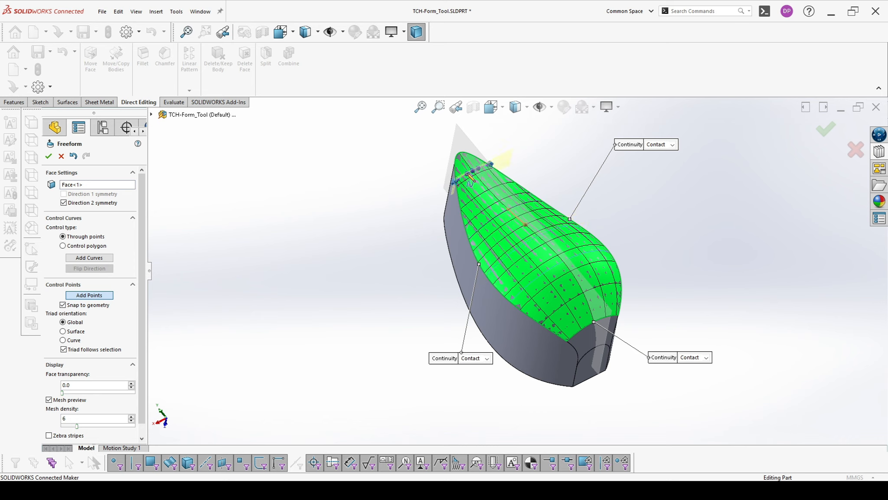
scroll(468, 175, "down", 3)
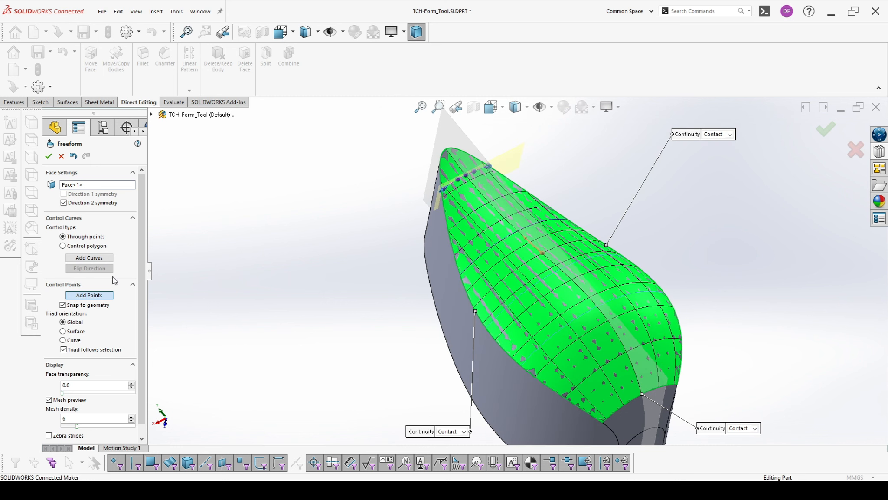
- Move the middle control points of the two curves nearest the narrow tip slightly along Z into the body
left_click(467, 174)
scroll(468, 186, "down", 4)
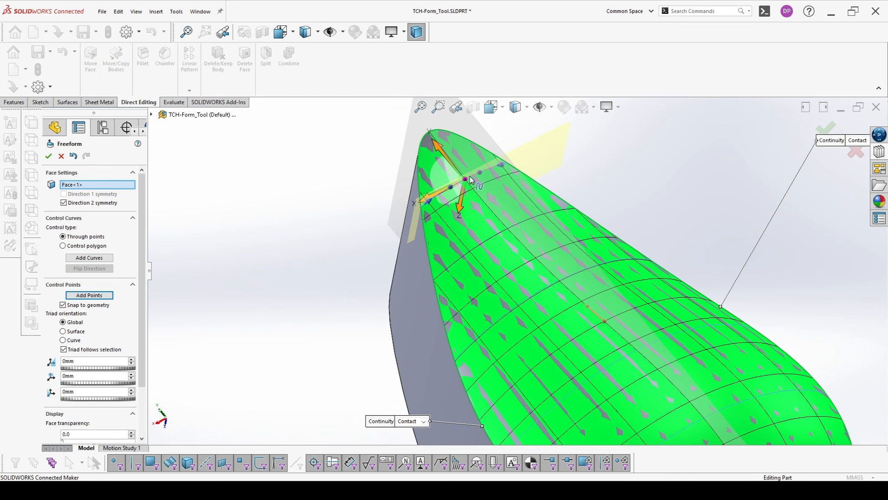
left_click_drag(462, 215, 460, 220)
left_click(509, 222)
left_click_drag(504, 252, 504, 259)
- Move the third and fourth curves' middle control points along Z into the body, the fourth by about 0.73 mm, and accept the freeform
left_click(567, 270)
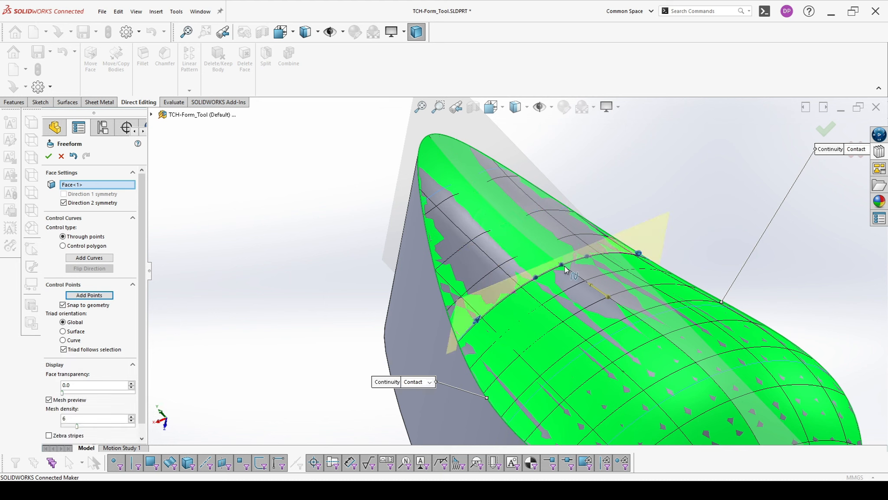
left_click(561, 264)
left_click_drag(557, 290, 556, 295)
left_click(632, 327)
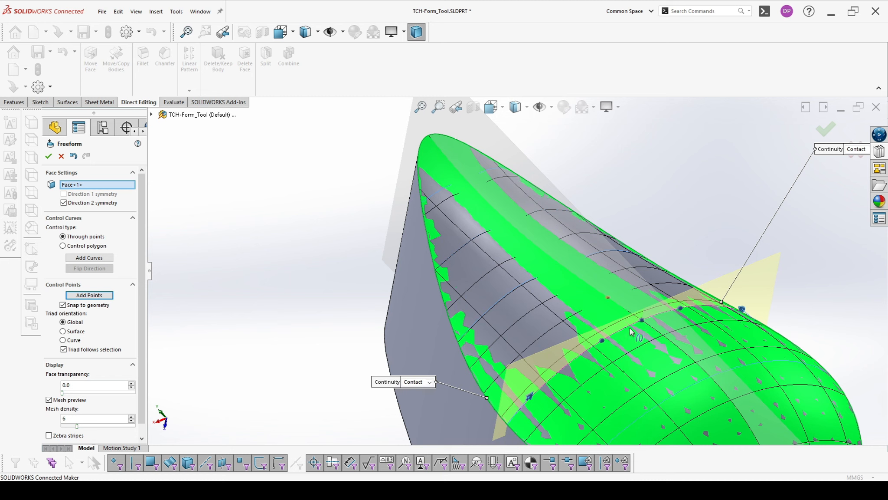
left_click(642, 321)
left_click_drag(637, 341, 639, 360)
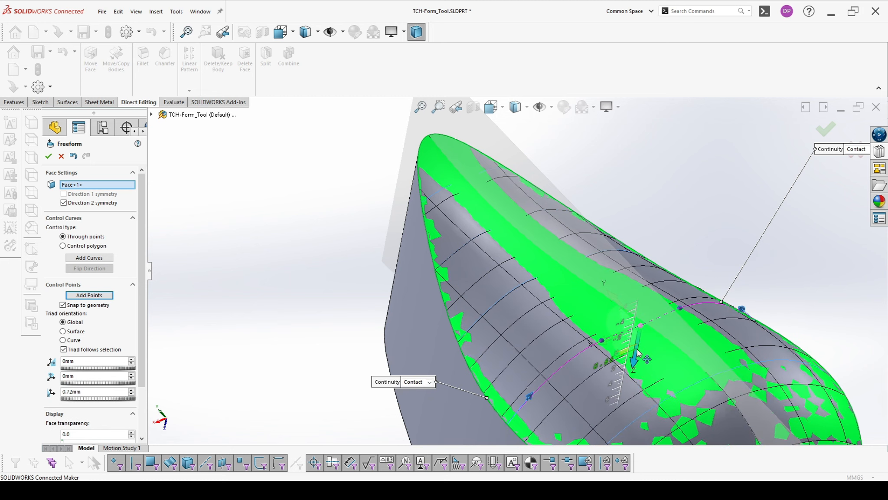
scroll(655, 342, "up", 3)
scroll(653, 346, "down", 3)
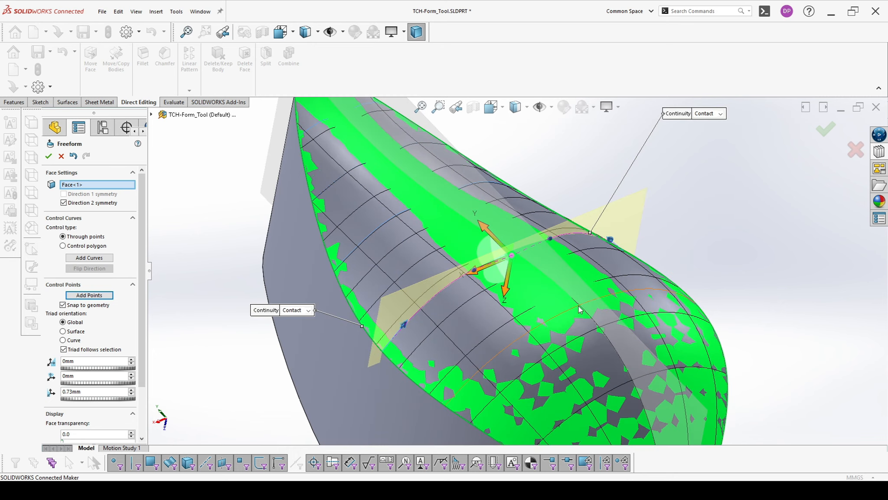
middle_click_drag(631, 234, 568, 199)
scroll(560, 264, "up", 2)
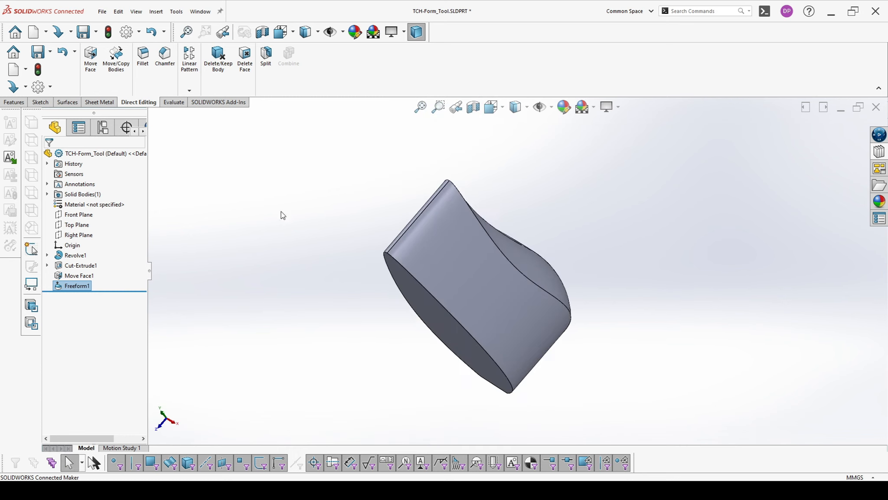
- Set up a forming tool with the flat teardrop face as stopping face and the two long side walls as faces to remove
left_click(98, 103)
left_click(342, 53)
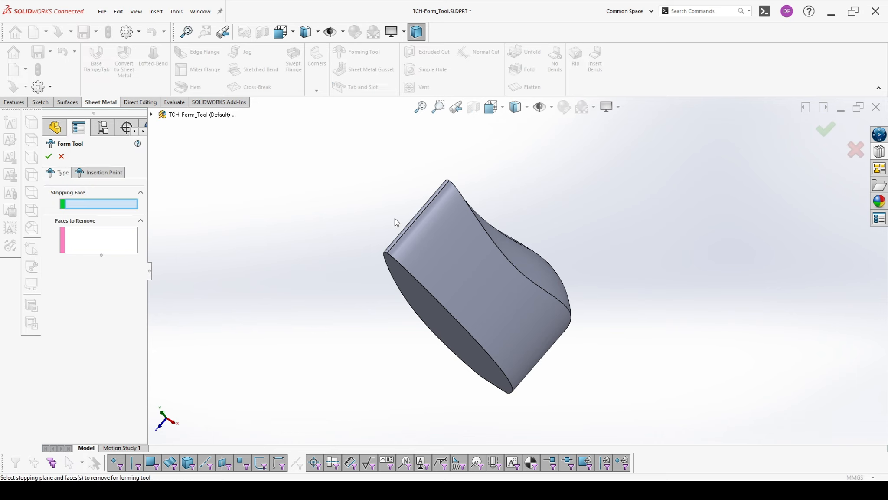
middle_click_drag(400, 256, 439, 196)
left_click(472, 288)
middle_click_drag(472, 288, 495, 331)
left_click(494, 264)
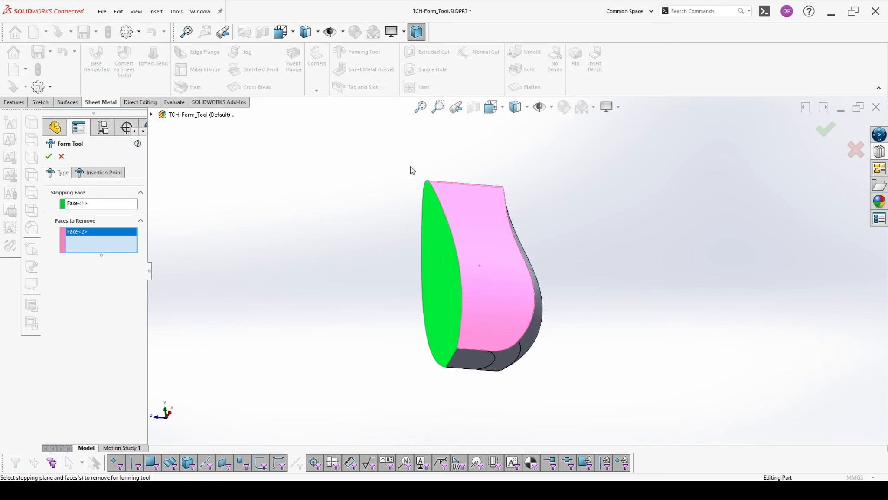
middle_click_drag(414, 169, 556, 251)
left_click(556, 251)
middle_click_drag(444, 274, 281, 127)
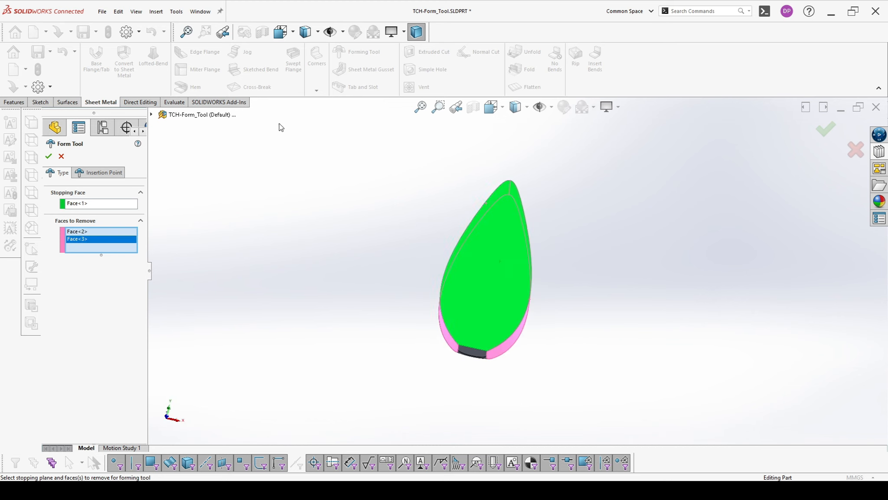
- Review the forming tool's insertion point and accept the feature
left_click(98, 173)
mouse_move(429, 265)
middle_mouse_down()
mouse_move(450, 218)
mouse_move(476, 236)
mouse_move(451, 242)
middle_mouse_up()
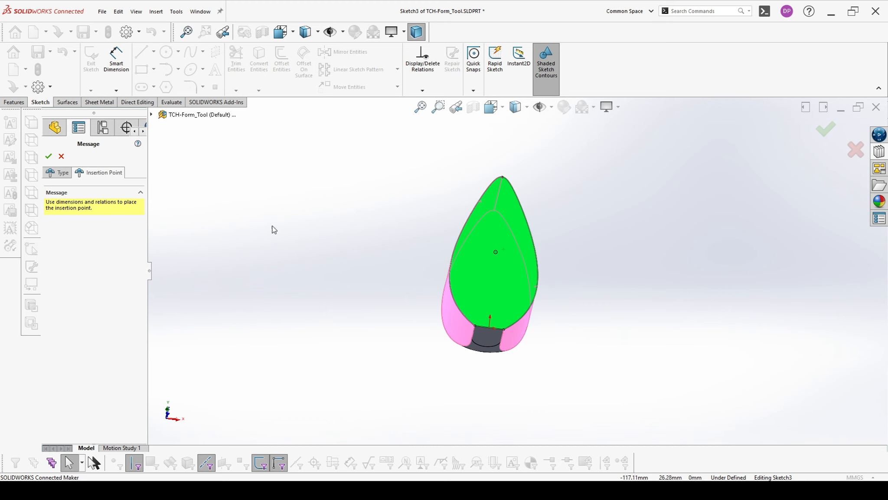
left_click(59, 173)
left_click(49, 156)
middle_click_drag(432, 251, 442, 308)
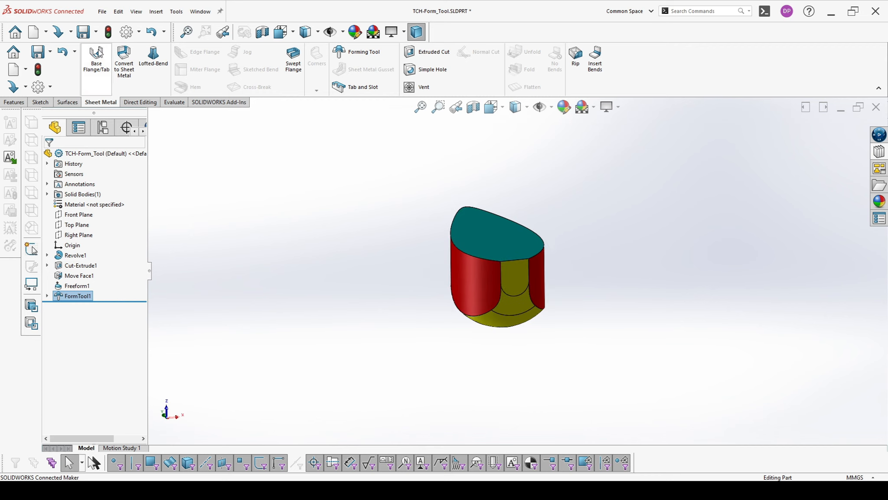
- Save the part as the Form Tool file TCH-Form_Tool.SLDFTP in the design library's forming tools folder
left_click(103, 11)
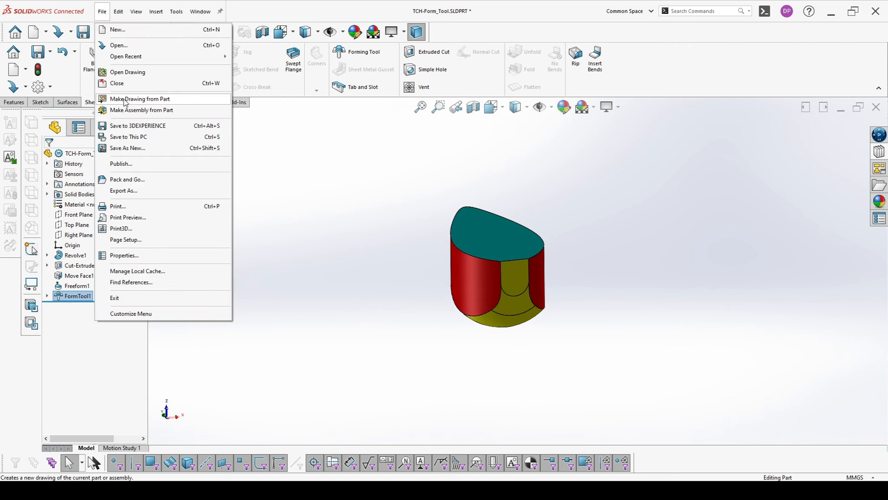
left_click(126, 148)
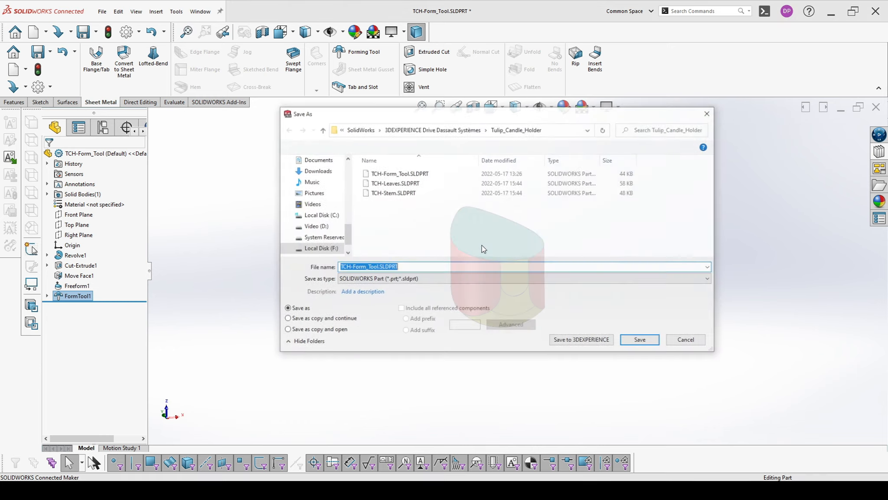
left_click(419, 279)
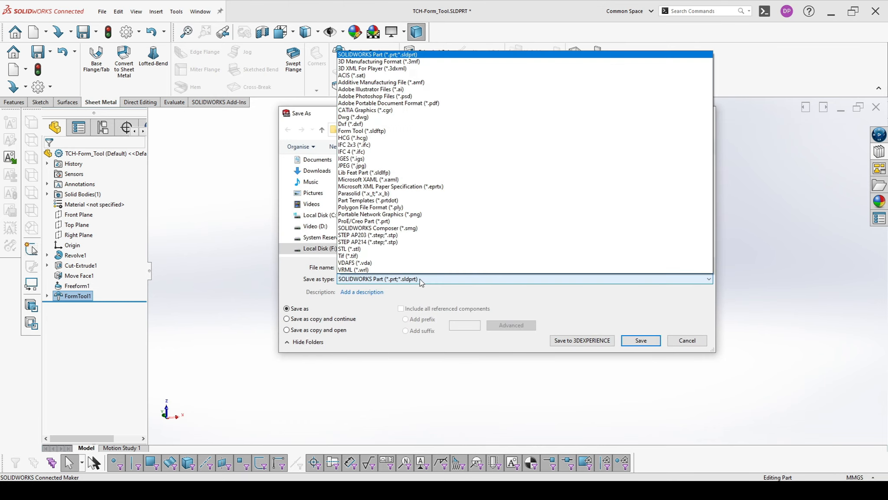
left_click(379, 132)
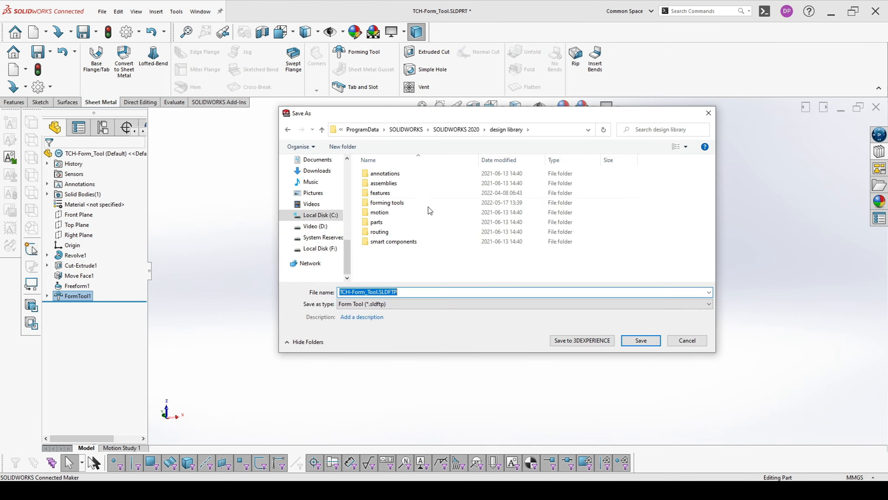
left_click(388, 202)
double_click(389, 203)
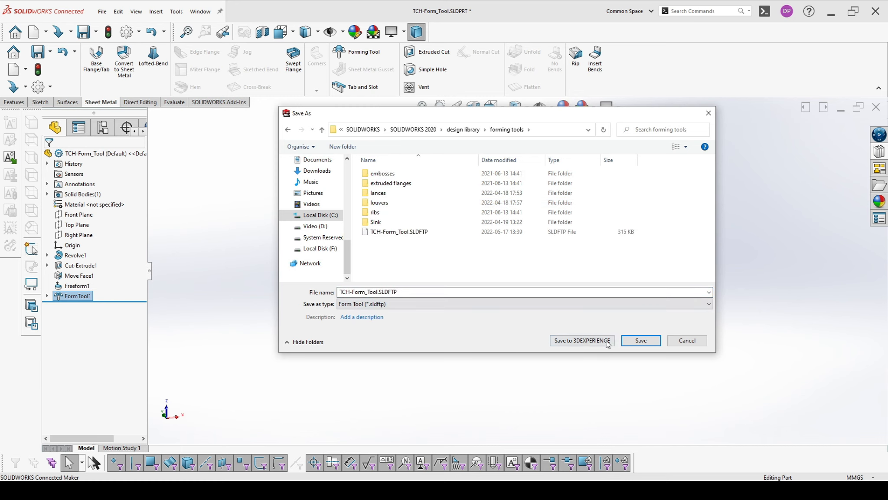
left_click(639, 340)
left_click(465, 245)
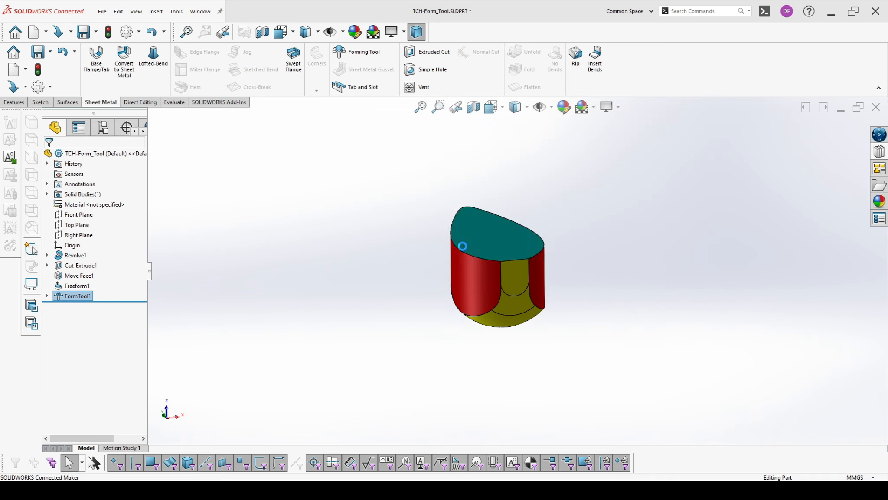
middle_click_drag(470, 233, 436, 193)
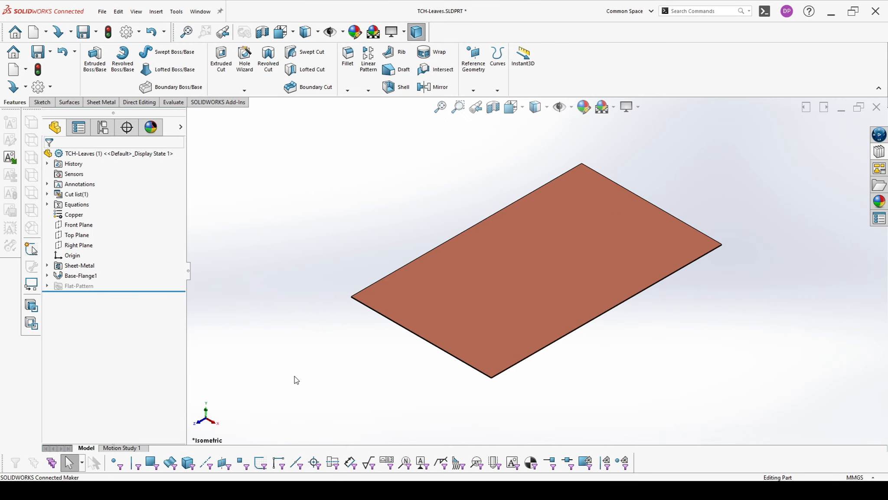
- Insert the TCH-Form_Tool forming tool from the design library onto the TCH-Leaves copper sheet's upper face and accept its position
scroll(434, 310, "up", 1)
scroll(679, 276, "down", 1)
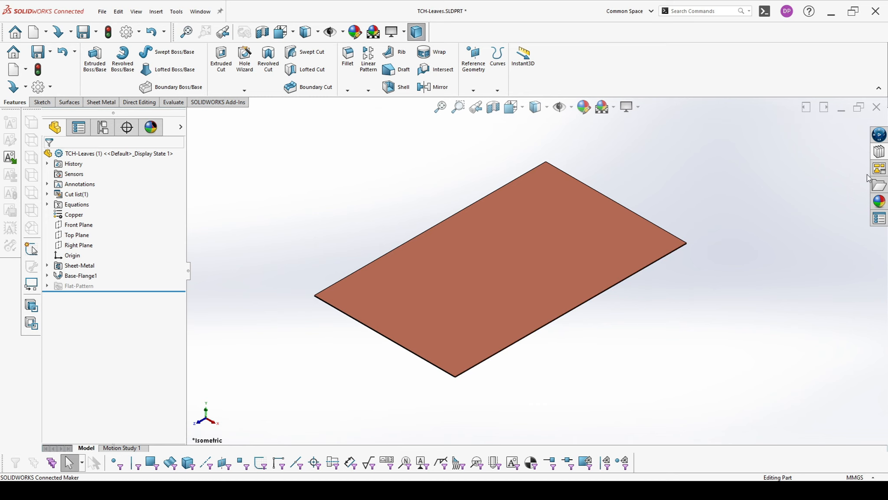
left_click(878, 153)
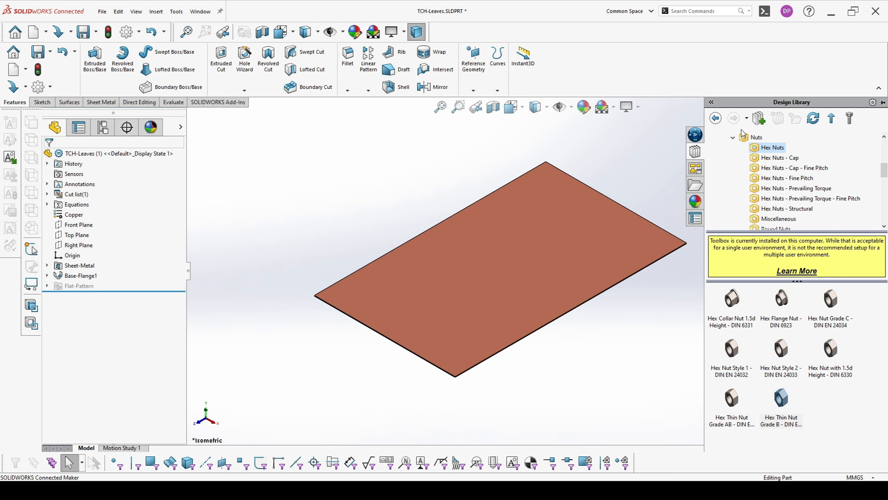
scroll(759, 153, "up", 5)
left_click(712, 137)
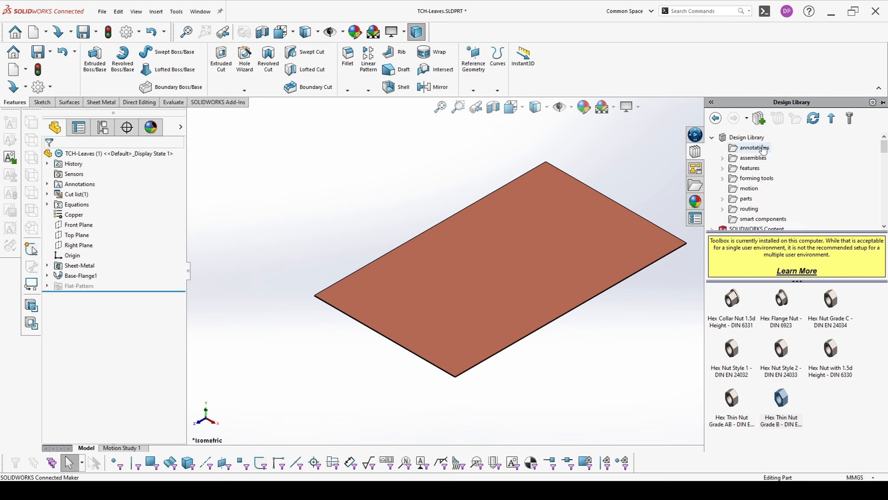
left_click(755, 179)
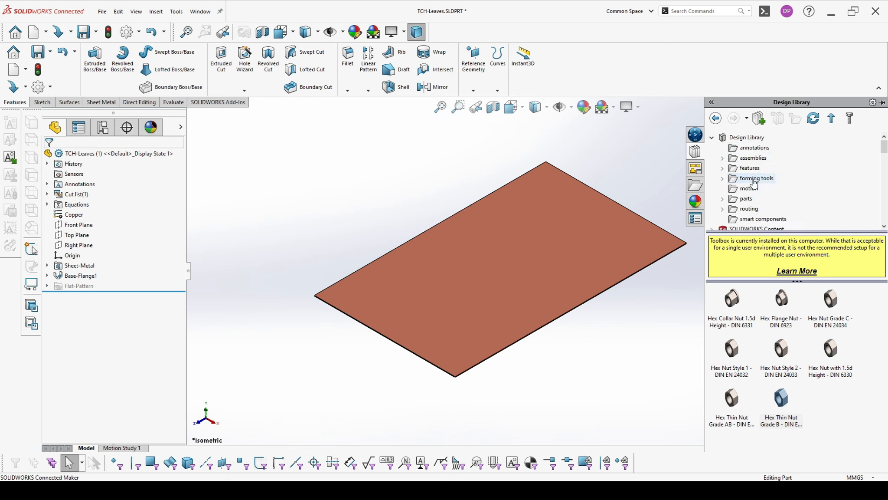
left_click_drag(723, 251, 500, 235)
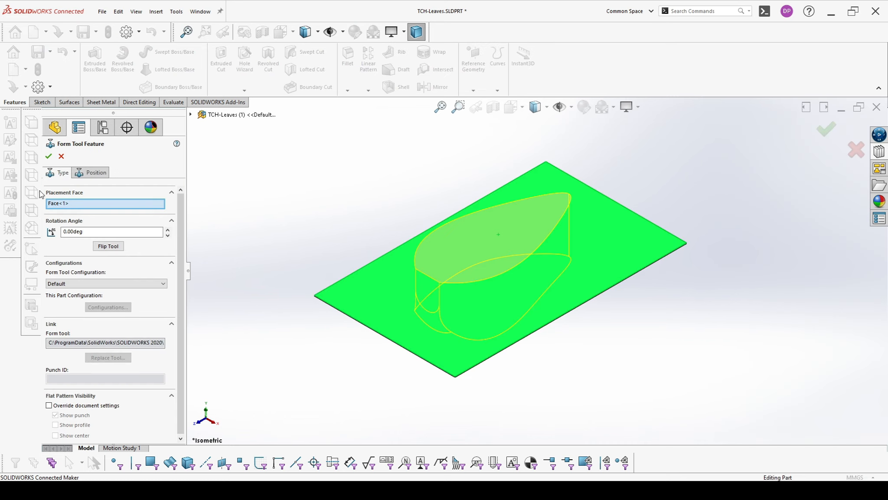
left_click(91, 171)
mouse_move(531, 279)
middle_mouse_down()
mouse_move(539, 303)
mouse_move(537, 290)
middle_mouse_up()
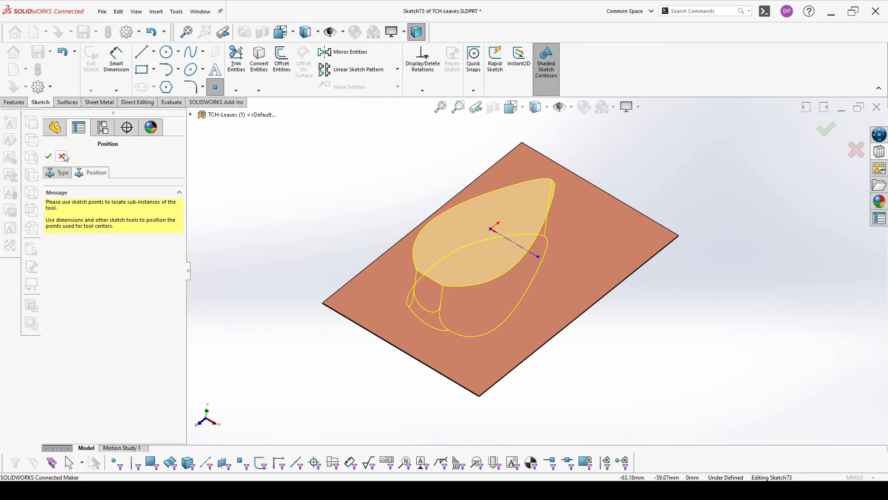
left_click(48, 157)
- Start a sketch on the underside of the flat sheet around the formed leaf and convert the face's edges
middle_click_drag(580, 265, 470, 220)
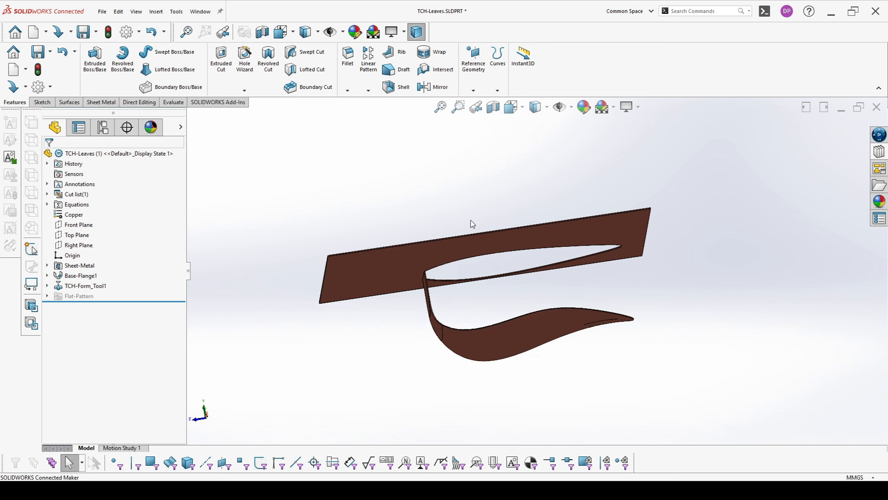
left_click(388, 267)
left_click(428, 240)
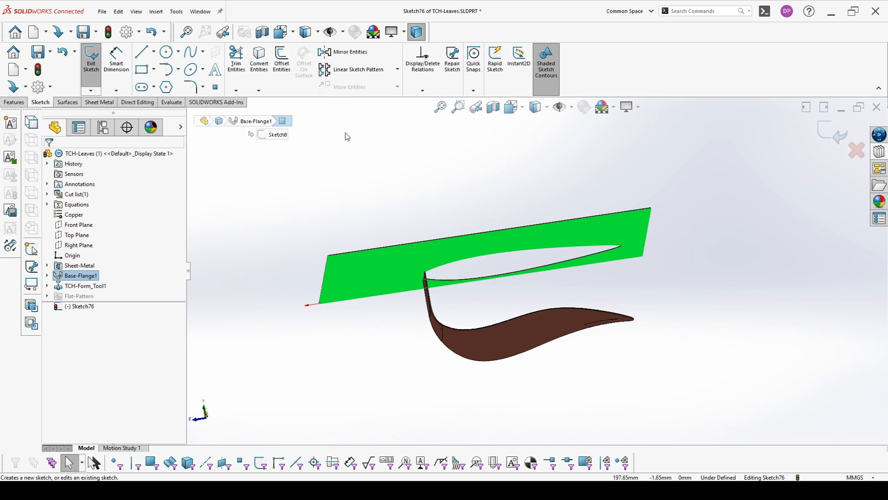
left_click(262, 65)
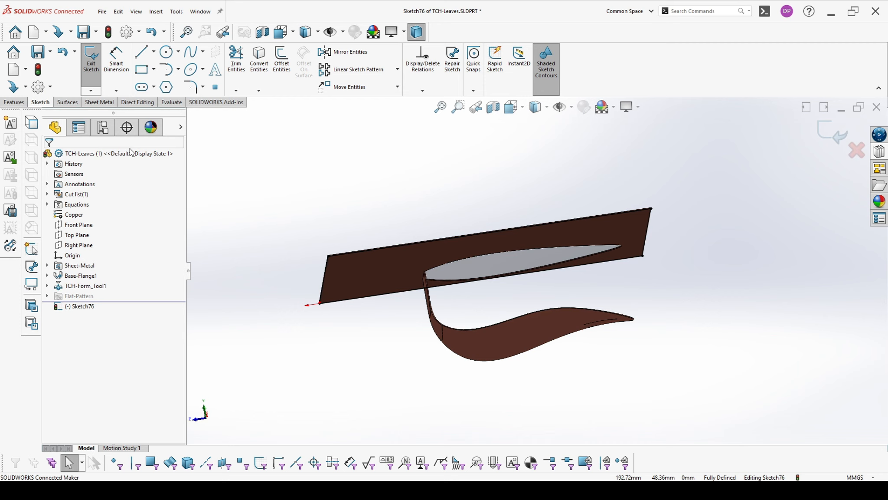
- Cut away the flat sheet around the leaf with an Extruded Cut of the converted outline set to Up To Next
left_click(20, 102)
left_click(220, 60)
left_click(89, 211)
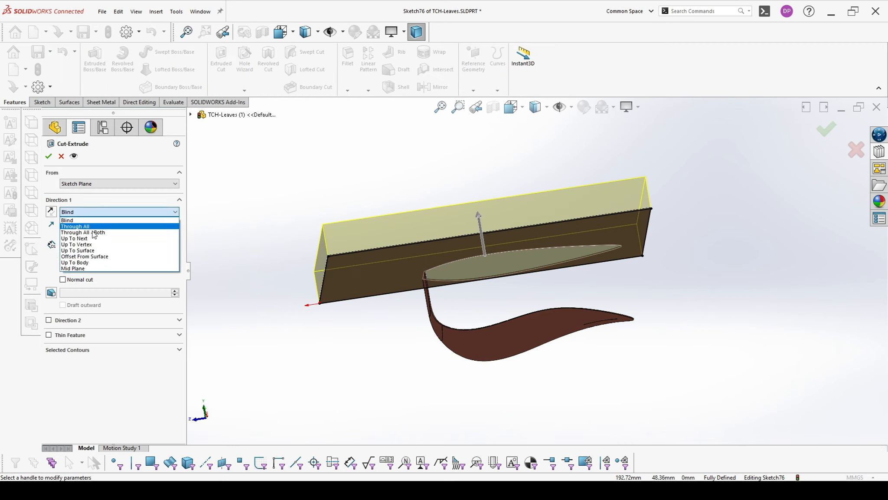
left_click(76, 238)
left_click(49, 156)
middle_click_drag(378, 220, 388, 337)
middle_click_drag(506, 316, 506, 346)
scroll(506, 346, "down", 2)
- Unsuppress the TCH-Form_Tool1 and Cut-Extrude1 features in configuration 2, and reactivate configuration 1
left_click(104, 129)
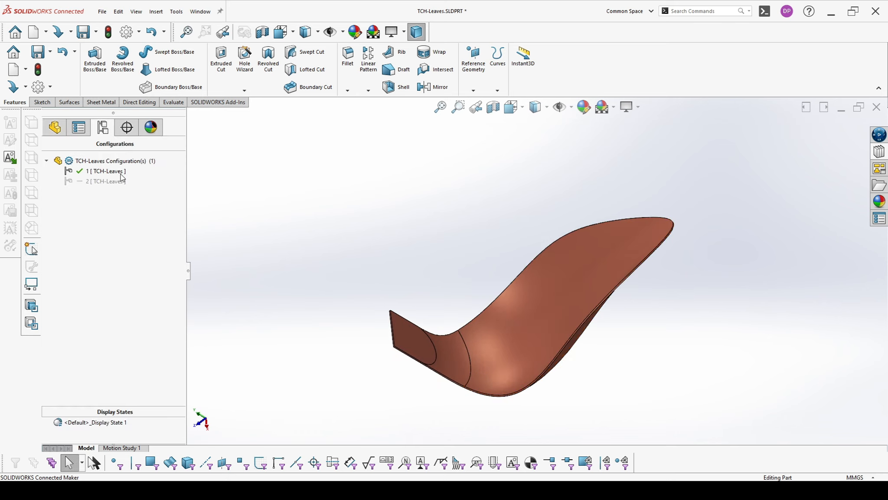
double_click(97, 183)
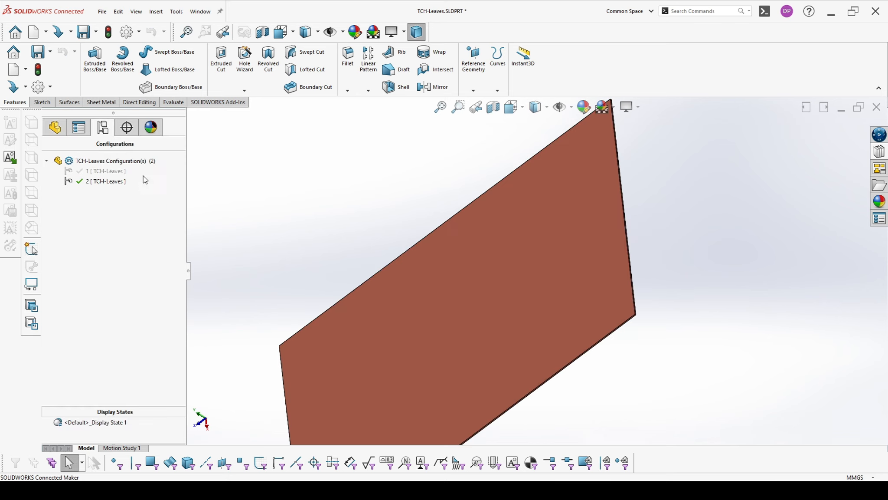
left_click(55, 125)
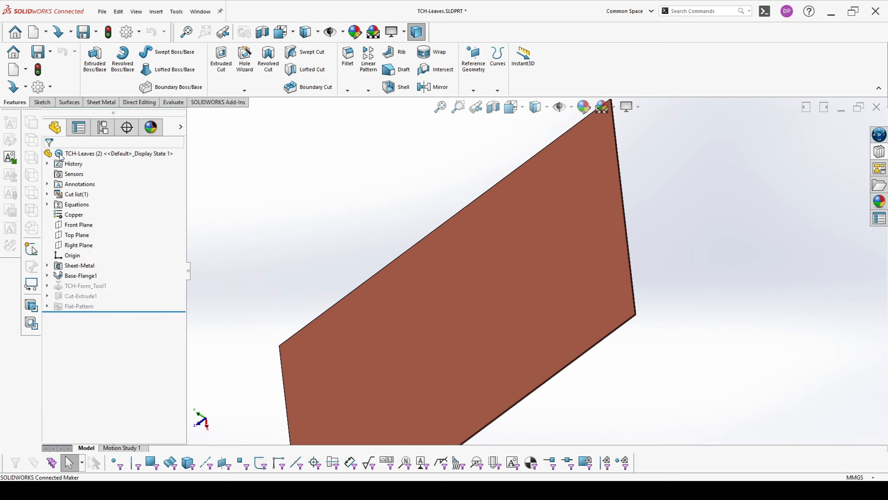
left_click(90, 286)
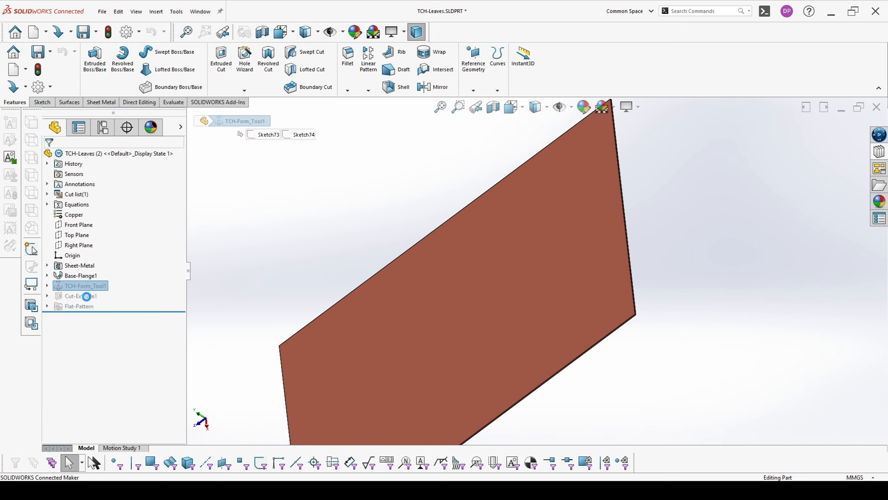
left_click(86, 296)
left_click(121, 266)
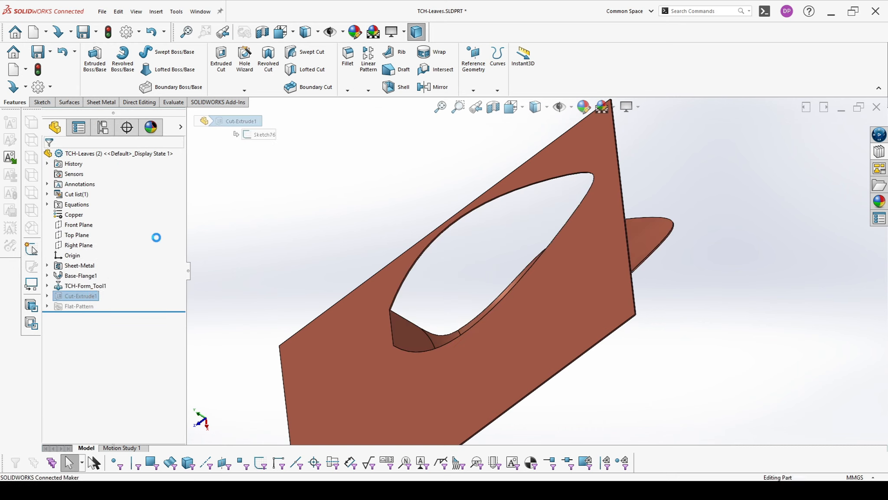
left_click(103, 126)
double_click(101, 175)
- Sketch on the leaf's flat tab face, convert its rounded edge and extend the arc to a full circle
left_click(420, 349)
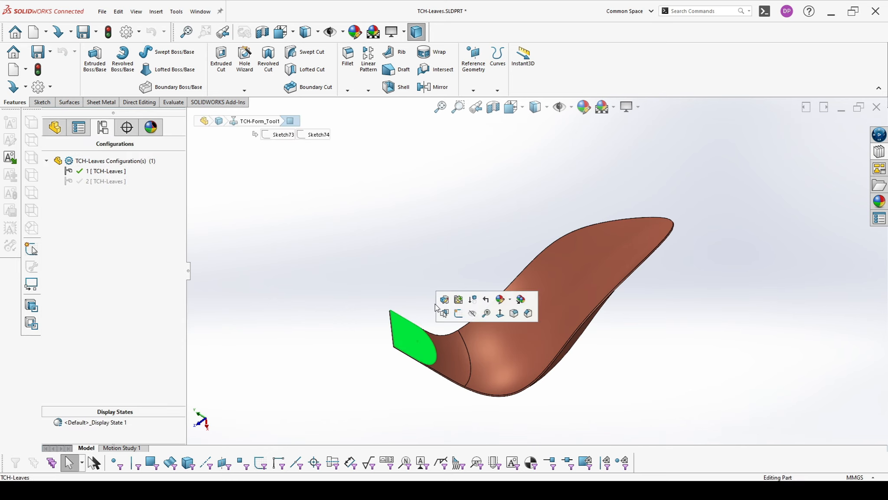
left_click(458, 314)
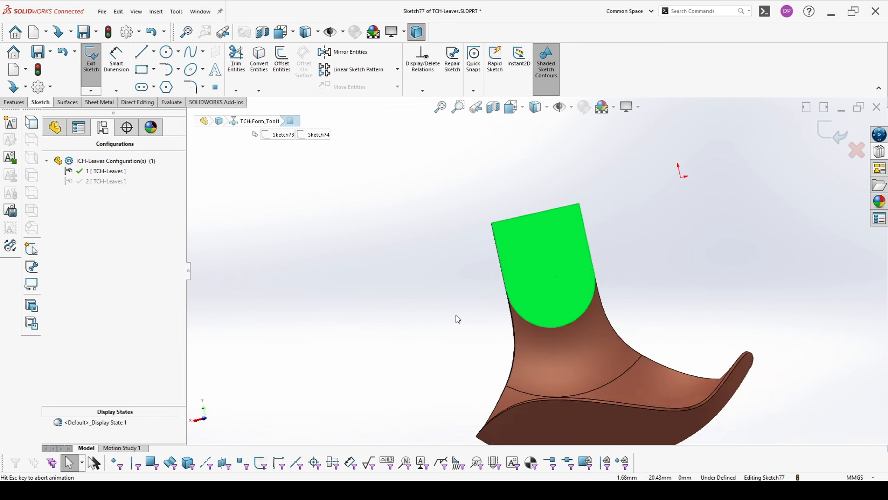
left_click(579, 233)
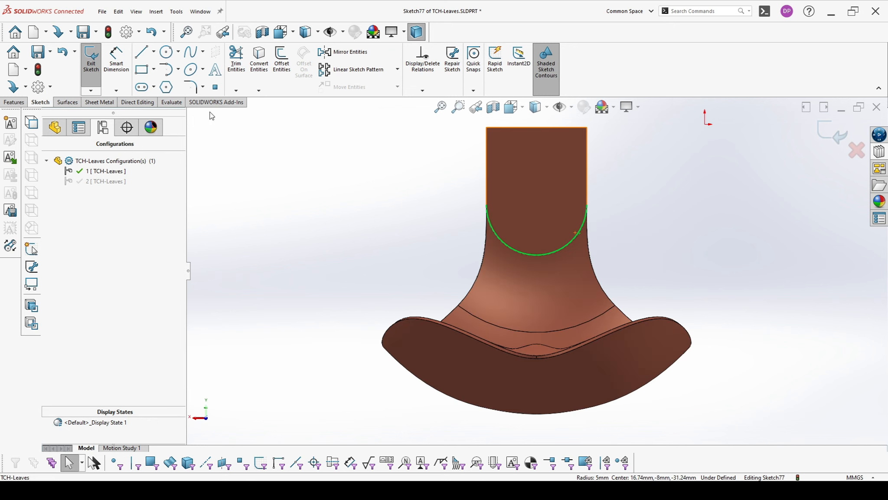
left_click(259, 60)
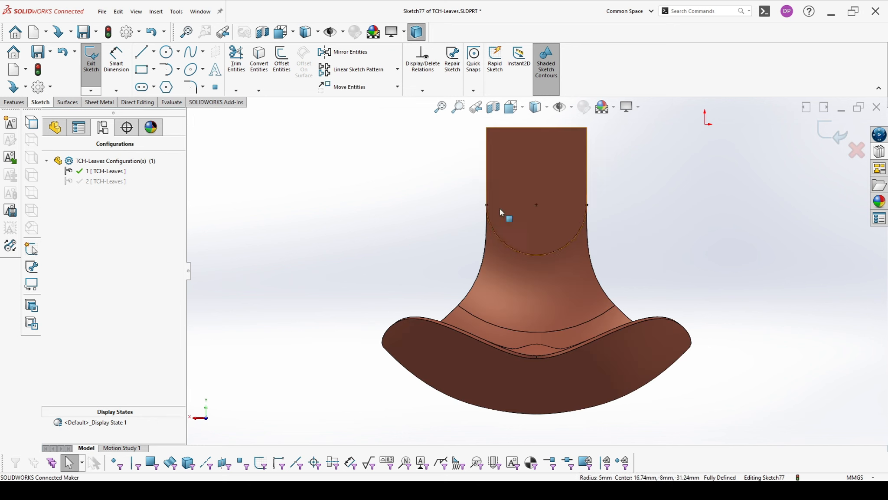
mouse_move(486, 205)
left_mouse_down()
mouse_move(599, 199)
mouse_move(587, 205)
left_mouse_up()
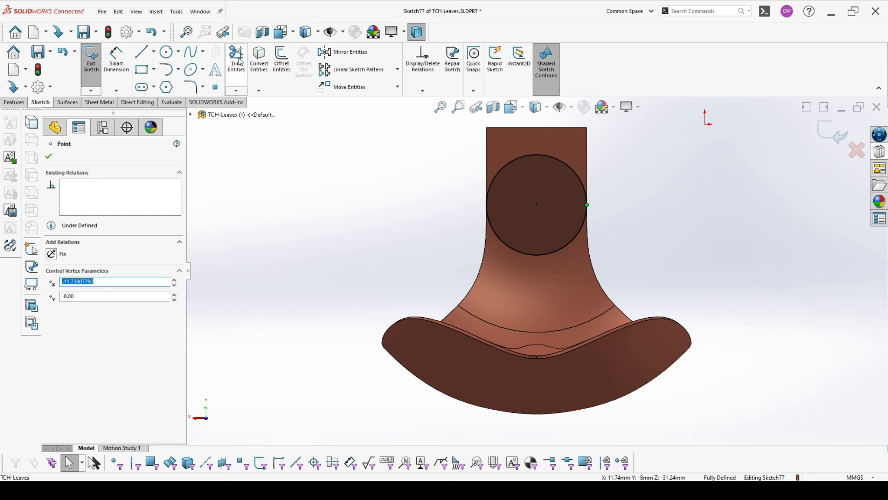
- Sketch a smaller circle concentric with the converted one and set its diameter to 4.2 mm
left_click(173, 52)
left_click(536, 204)
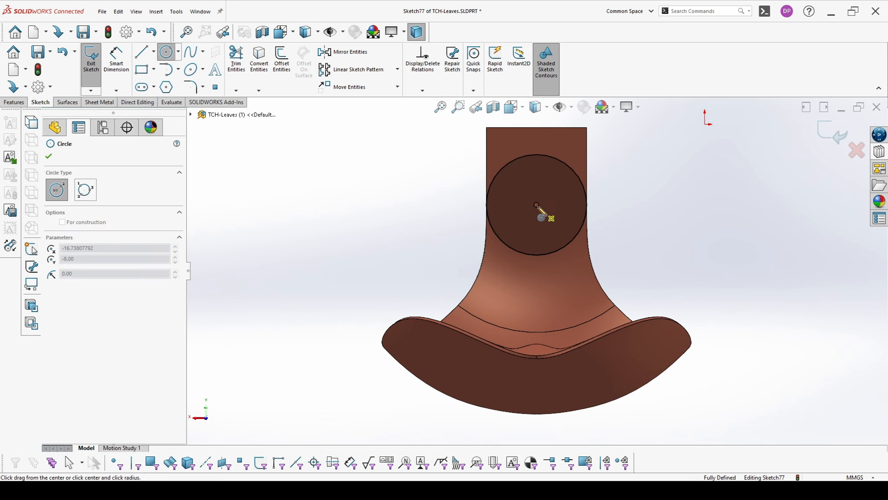
left_click(115, 59)
left_click(553, 200)
left_click(634, 159)
type("4.")
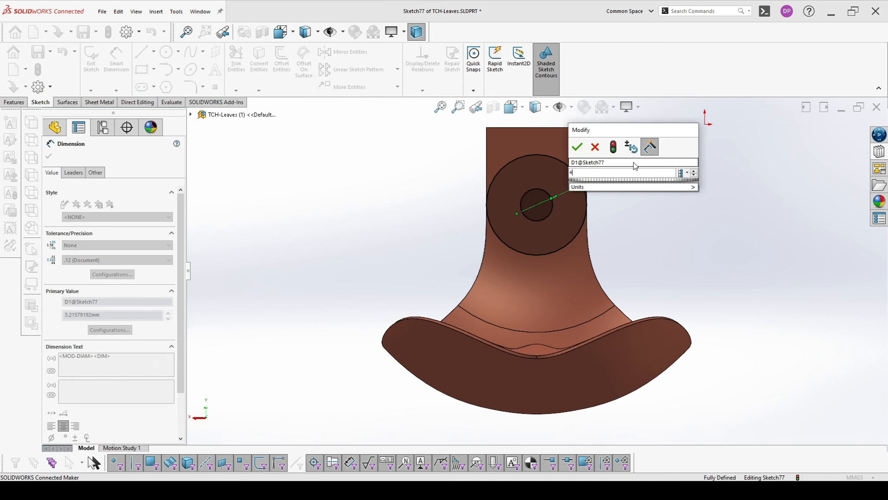
type("2")
key("Return")
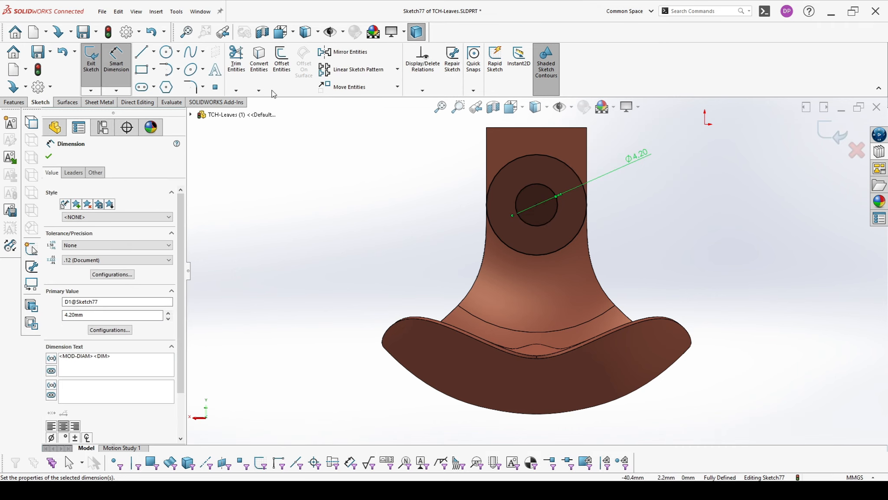
- Sketch three connected lines running from one side of the large circle, around beyond the tab's end, and back to its opposite side
left_click(142, 52)
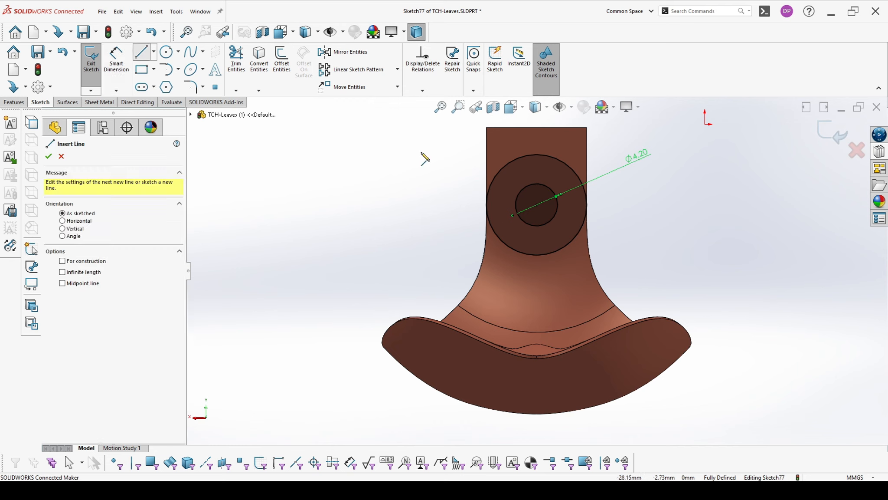
left_click(487, 204)
left_click(487, 121)
left_click(606, 121)
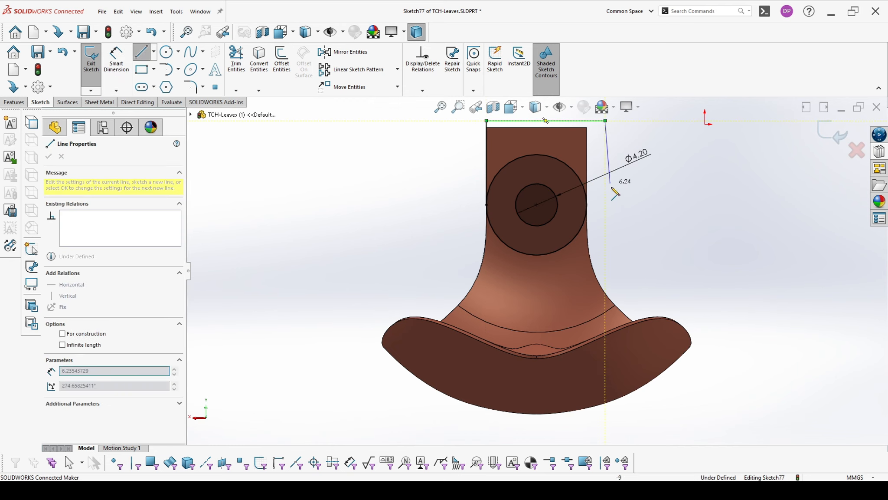
double_click(605, 204)
left_click_drag(606, 205, 587, 205)
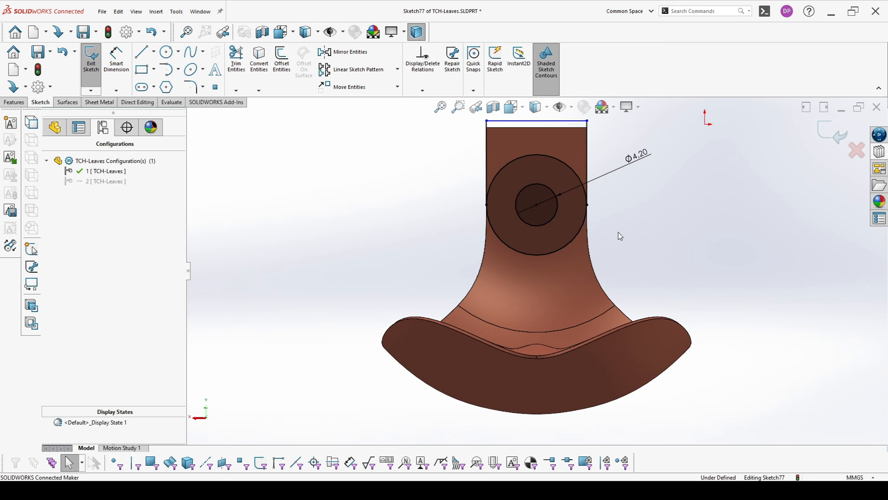
- Trim the large circle's arc inside the leaf and cut-extrude the tab profile and hole with the Up To Next end condition
left_click(236, 58)
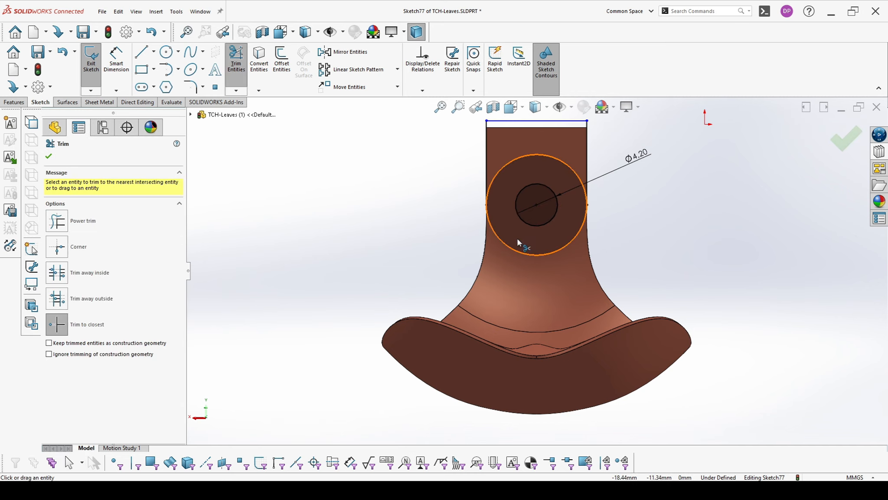
left_click(13, 102)
left_click(221, 57)
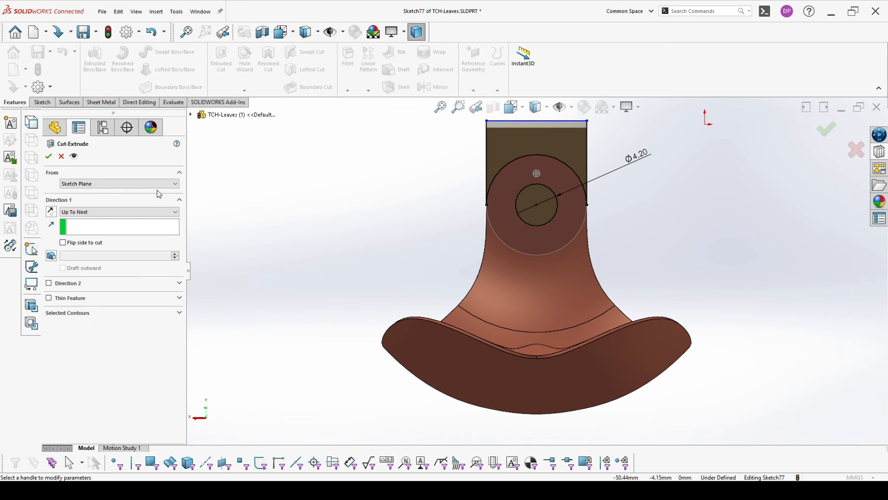
left_click(51, 157)
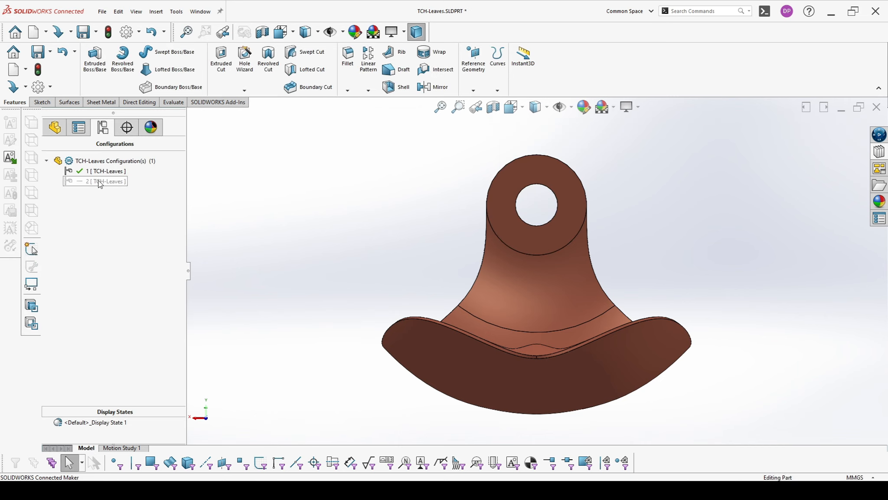
- Activate configuration 2 and start a sketch on the leaf's flat tab face
double_click(104, 181)
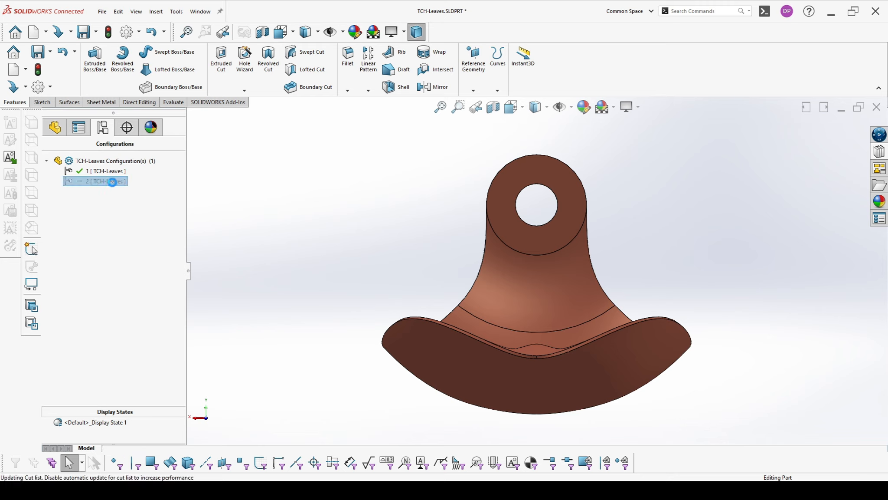
left_click(568, 213)
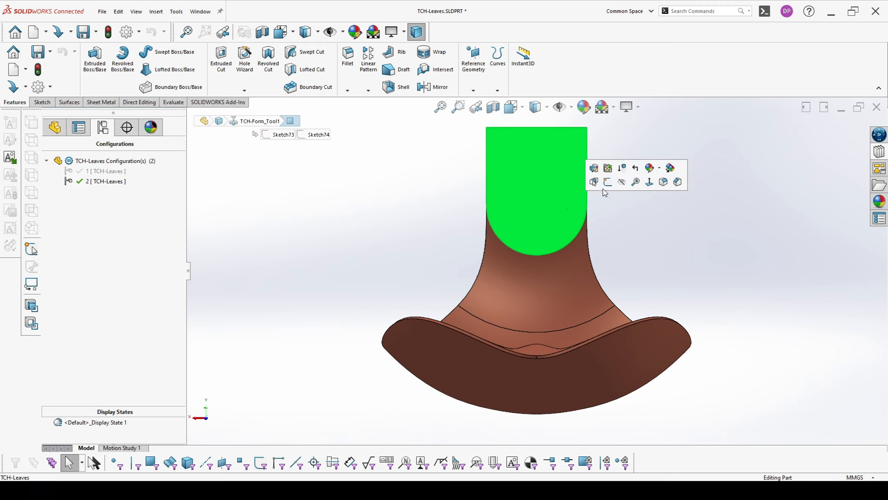
left_click(606, 169)
- Sketch a vertical centerline from the rounded edge's center toward the tab's end and set its length to 2 mm
left_click(154, 53)
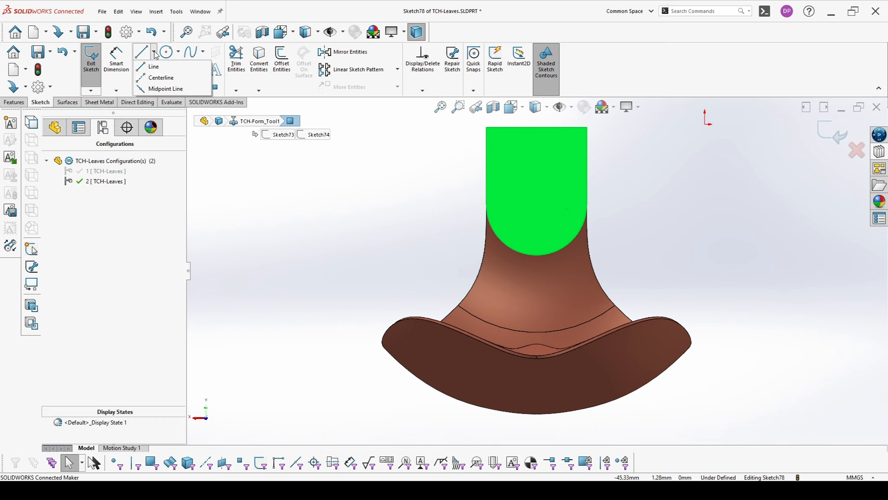
left_click(156, 75)
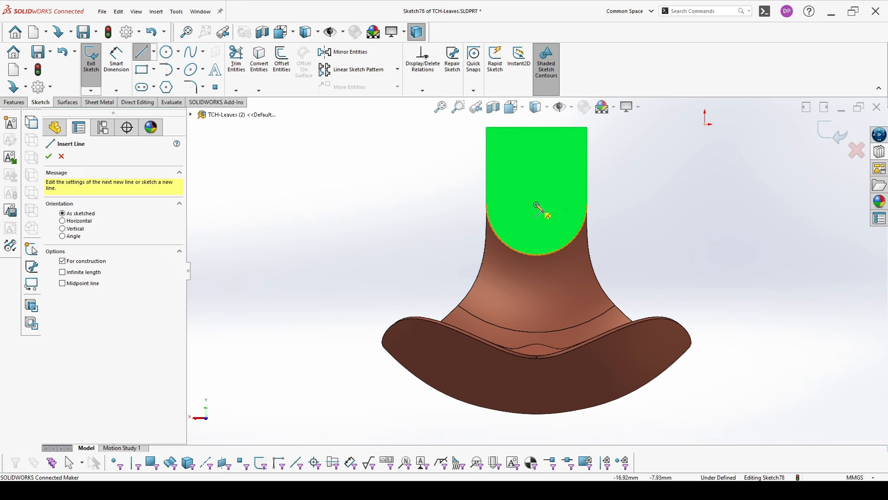
left_click_drag(536, 204, 536, 174)
left_click(117, 58)
left_click(537, 191)
left_click(643, 197)
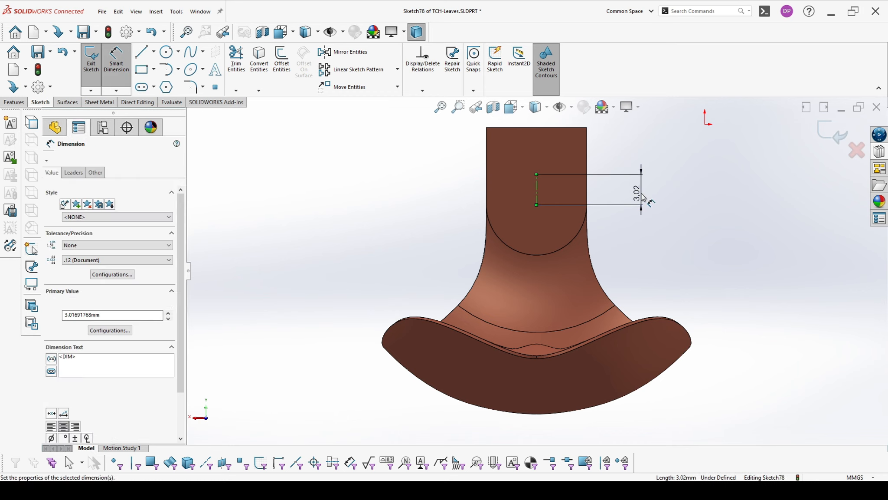
type("2")
key("Return")
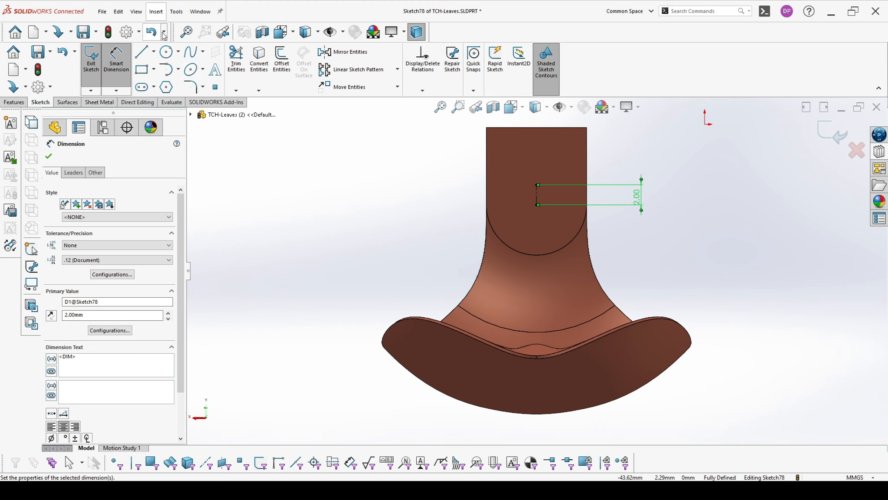
- Sketch a circle centered on the centerline's outer endpoint and set its diameter to 4.2 mm
left_click(166, 53)
left_click(536, 185)
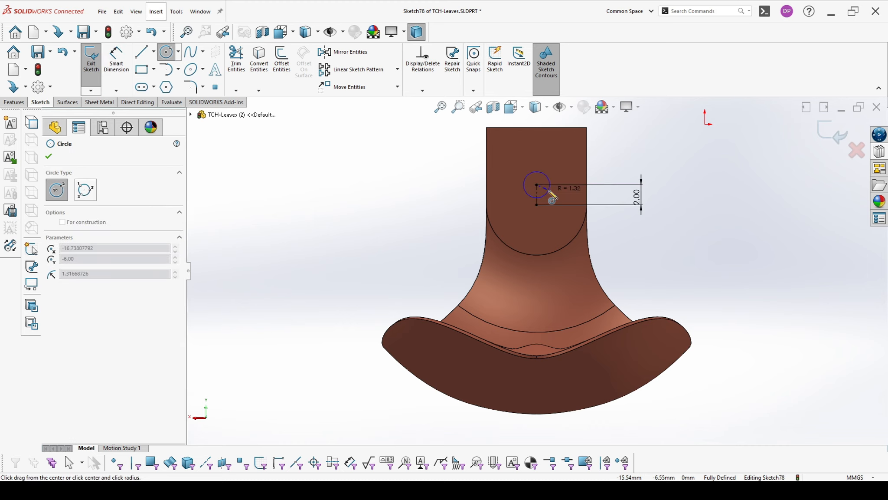
left_click(548, 196)
left_click(118, 56)
left_click(549, 177)
left_click(627, 154)
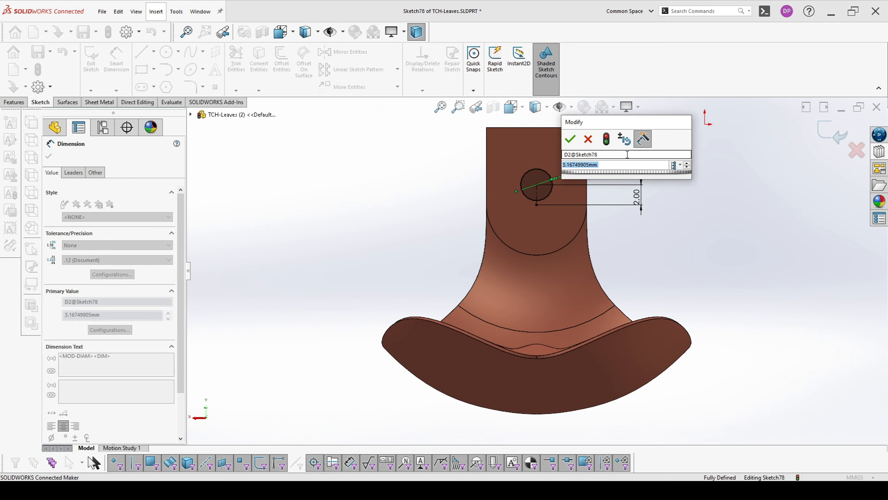
type("4.2")
key("Return")
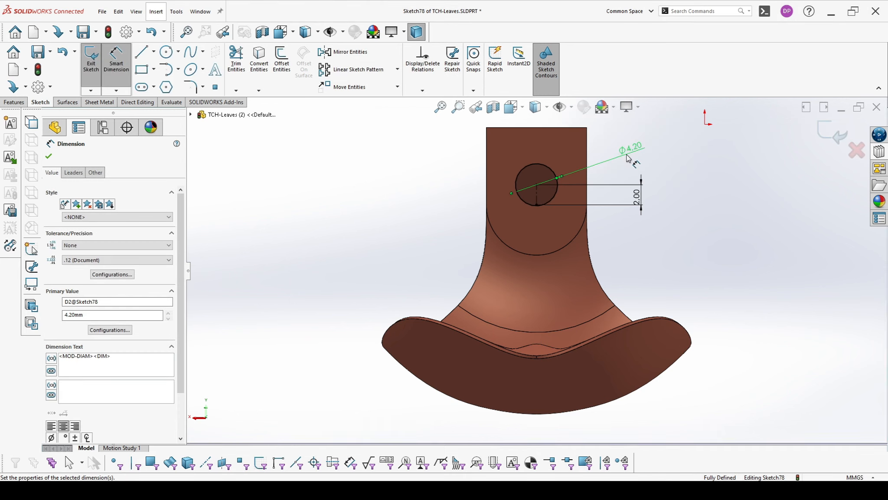
- Sketch a larger circle concentric with the 4.2 mm circle and make it tangent to the tab's side edge
left_click(166, 52)
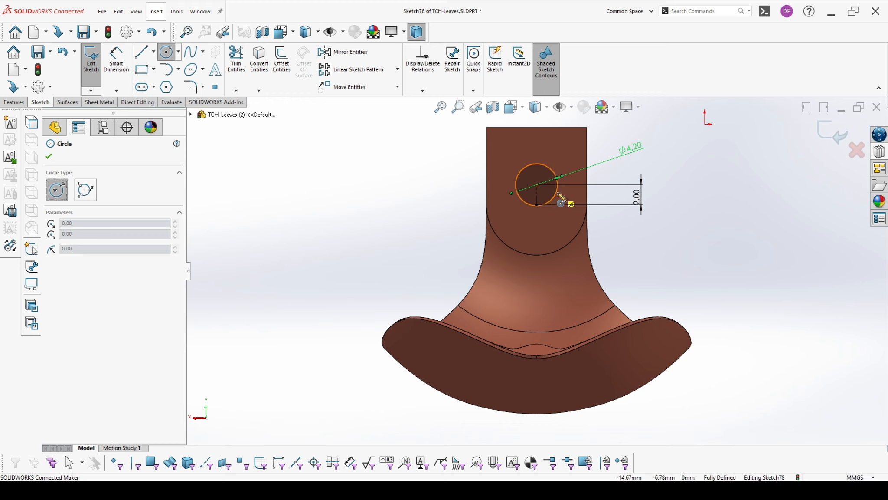
left_click(537, 185)
left_click(582, 160)
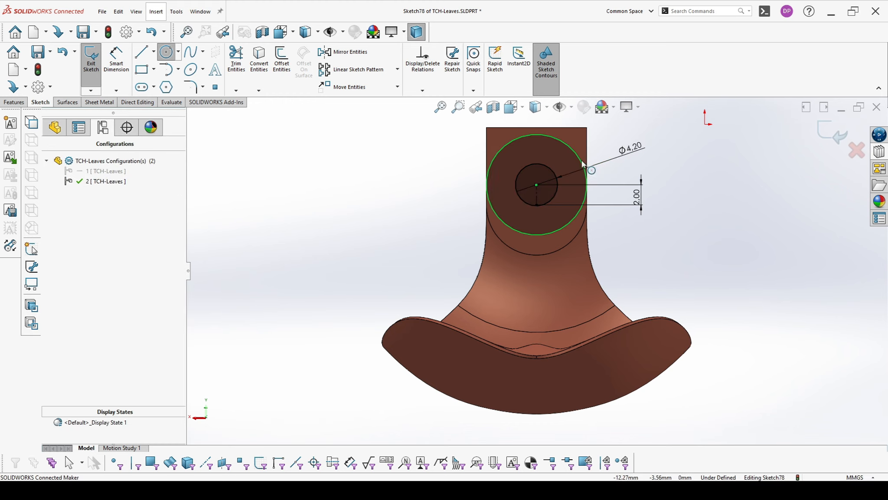
left_click(586, 151)
left_click(581, 161, "ctrl")
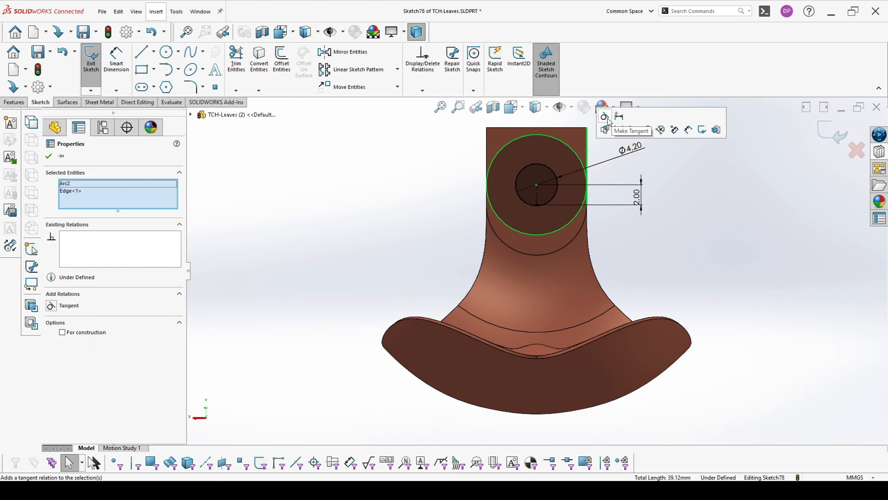
left_click(605, 131)
left_click(671, 220)
- Sketch three connected lines from one side of the large circle, around beyond the tab's end, and back to the circle's opposite side
left_click(141, 52)
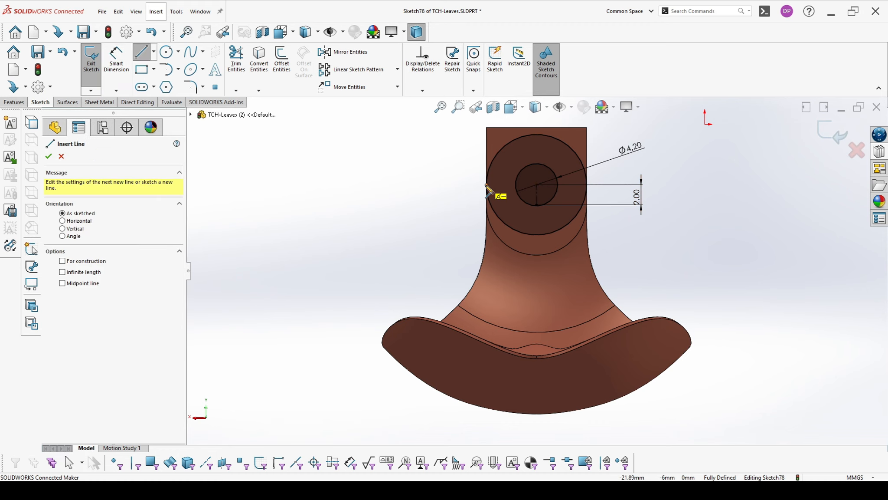
left_click(486, 184)
scroll(486, 129, "up", 2)
left_click(501, 142)
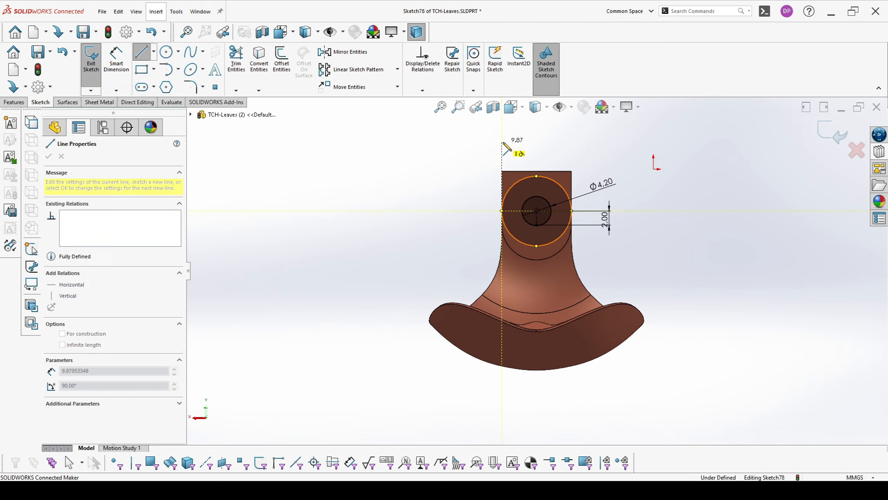
left_click(579, 142)
left_click(579, 176)
key("Escape")
left_click_drag(579, 176, 572, 211)
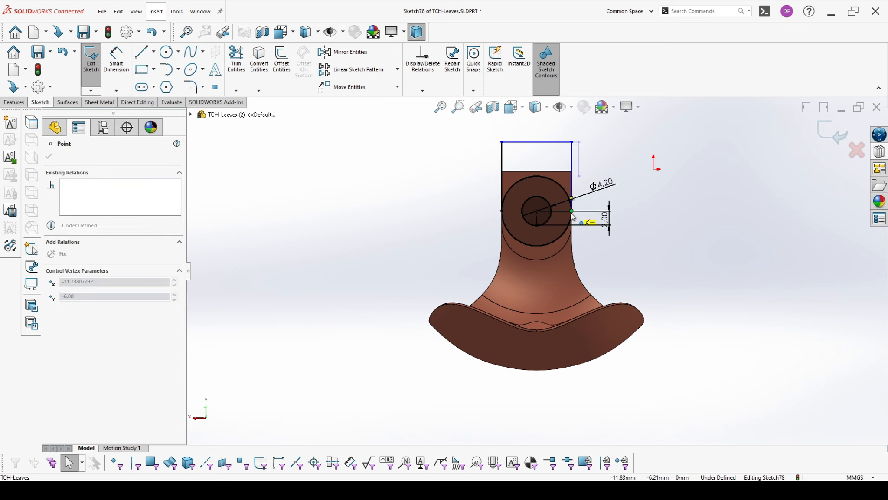
- Trim the large circle's inner arc and cut-extrude the rounded tab end and hole in configuration 2 with Up To Next
left_click(234, 65)
left_click(541, 248)
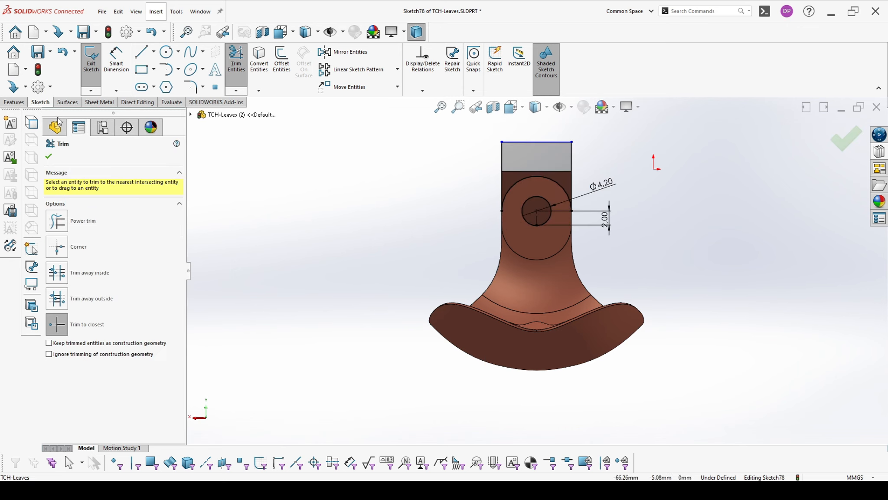
left_click(14, 103)
left_click(221, 65)
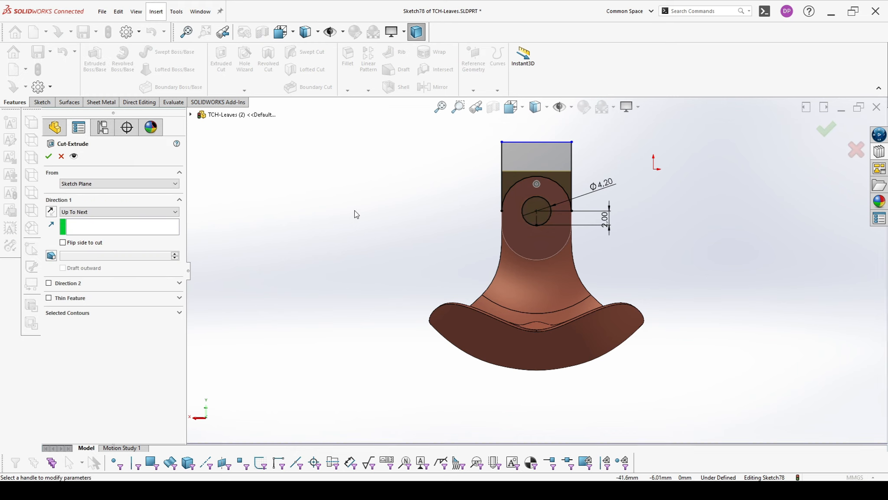
left_click(48, 156)
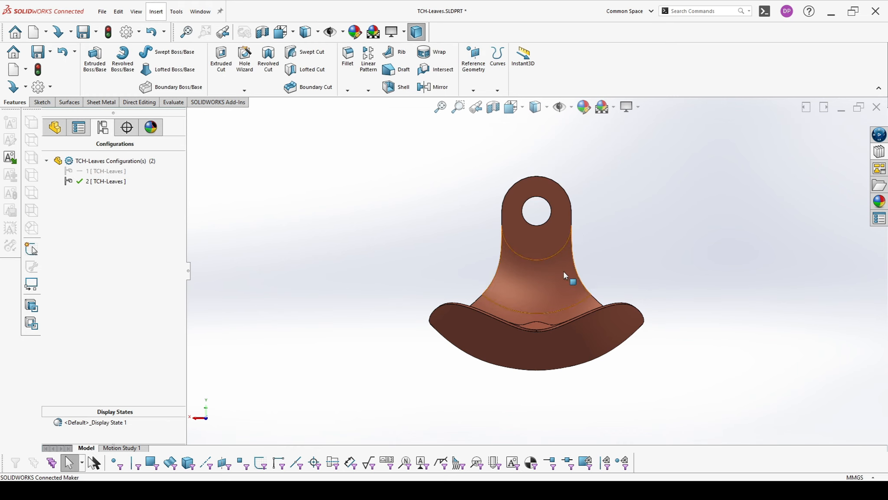
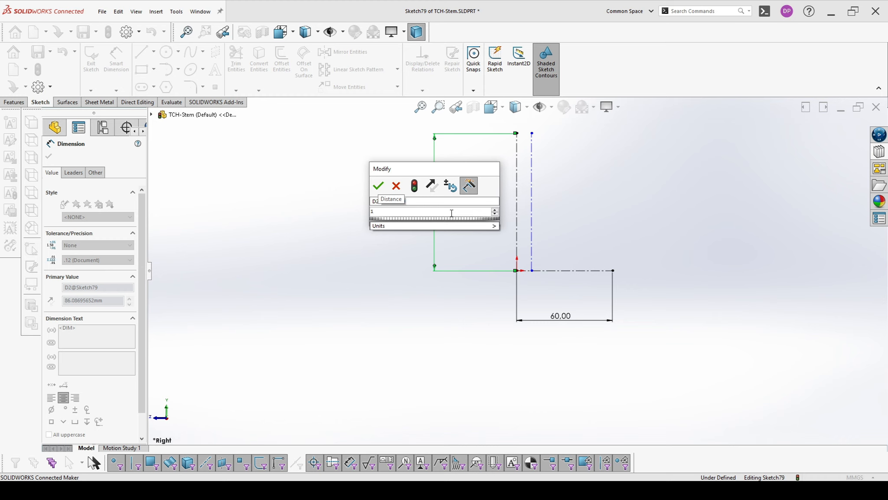
- Set the height of the vertical centerline from the origin in the TCH-Stem sketch to 180 mm
key("Return")
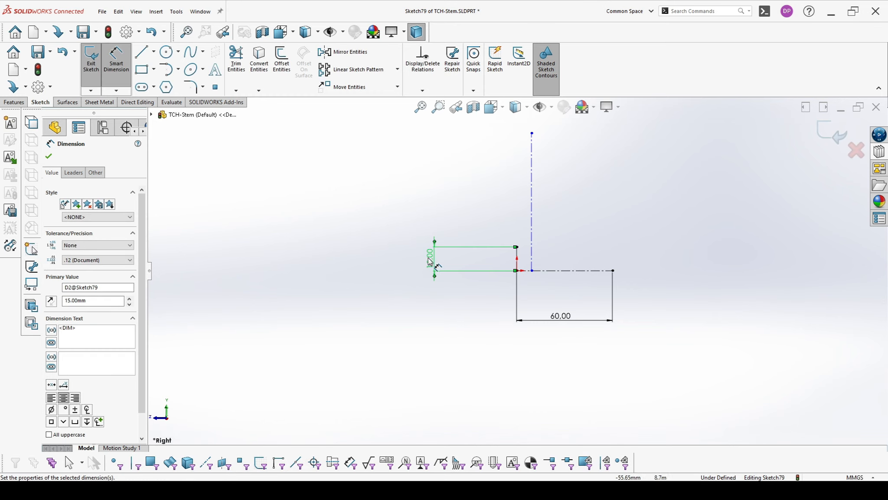
double_click(428, 256)
type("180")
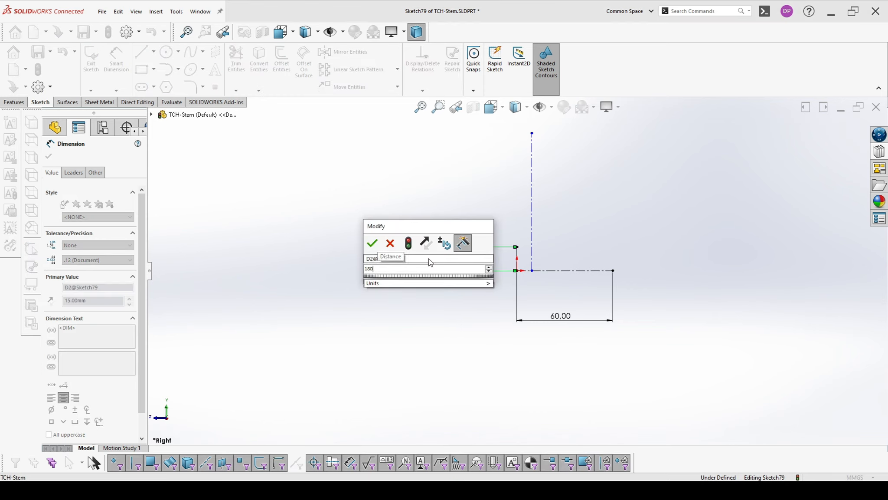
key("Return")
scroll(617, 262, "up", 7)
scroll(563, 224, "down", 4)
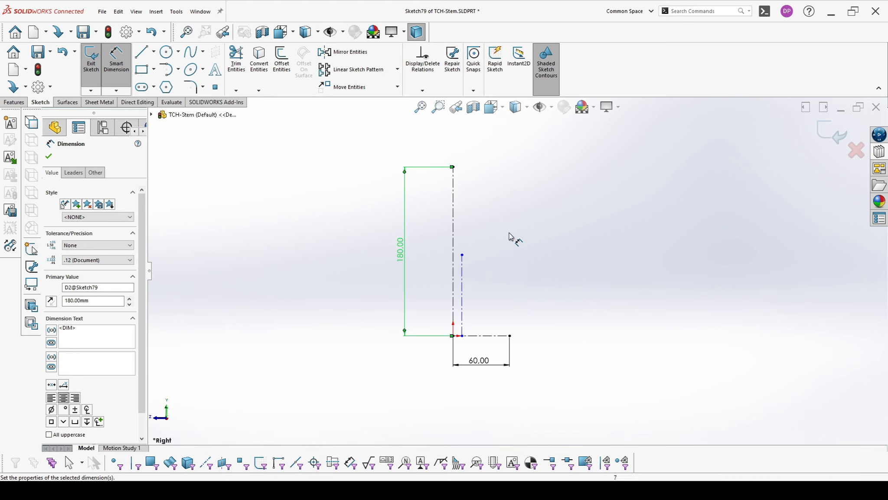
- Dimension the spacing between the two vertical centerlines and set it to 2.3 mm
left_click(459, 275)
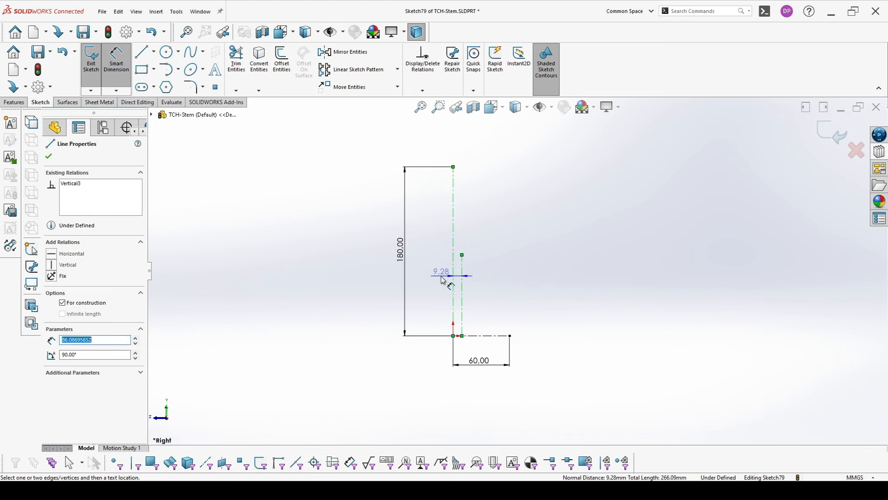
left_click(445, 277)
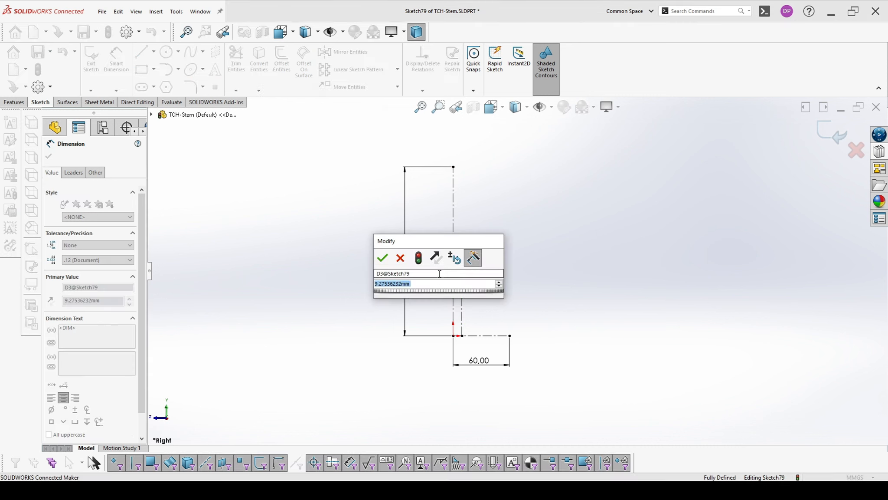
type("2.3")
key("Return")
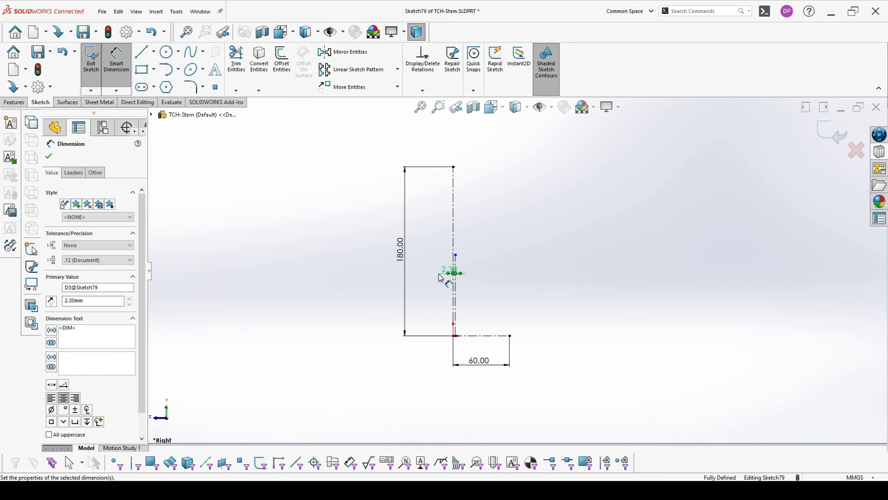
scroll(480, 304, "down", 2)
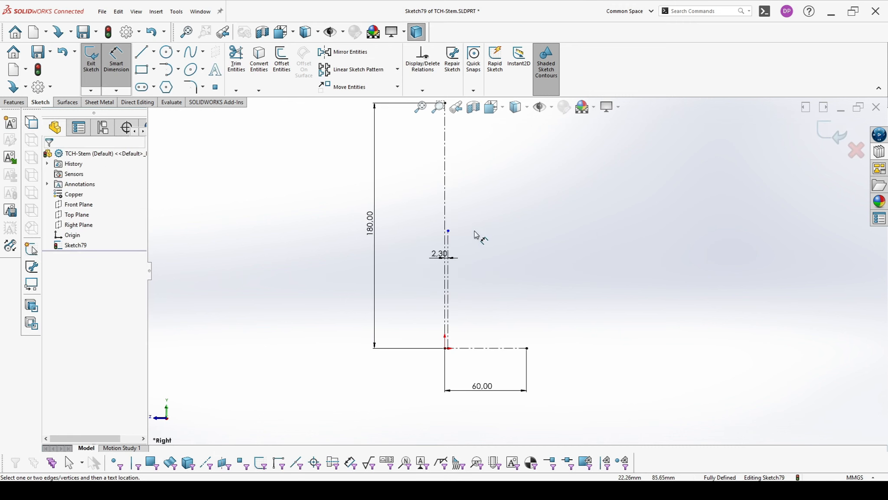
- Sketch a vertical solid line along the shorter, offset centerline and set its length to 40 mm
left_click(139, 53)
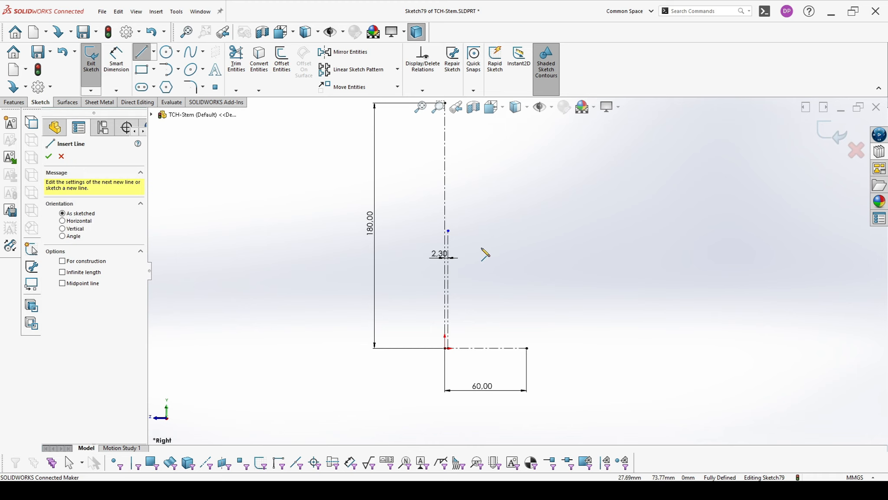
scroll(449, 236, "down", 3)
left_click_drag(448, 228, 447, 308)
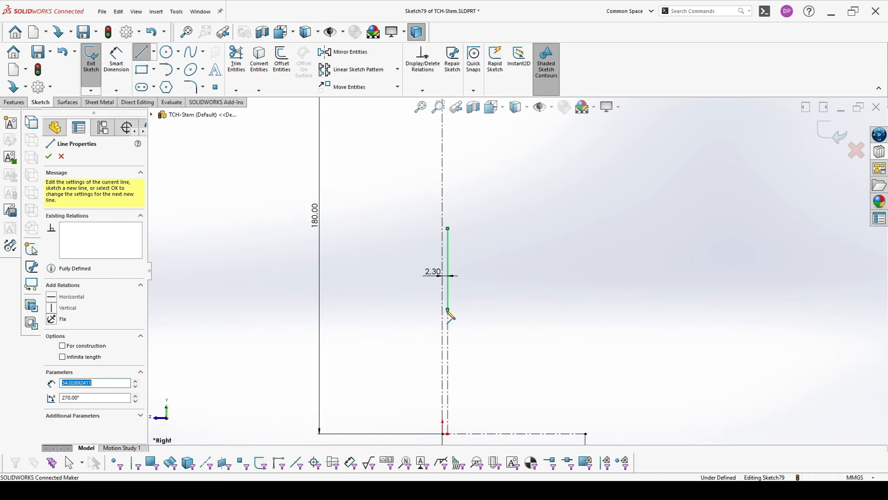
key("Escape")
left_click(122, 69)
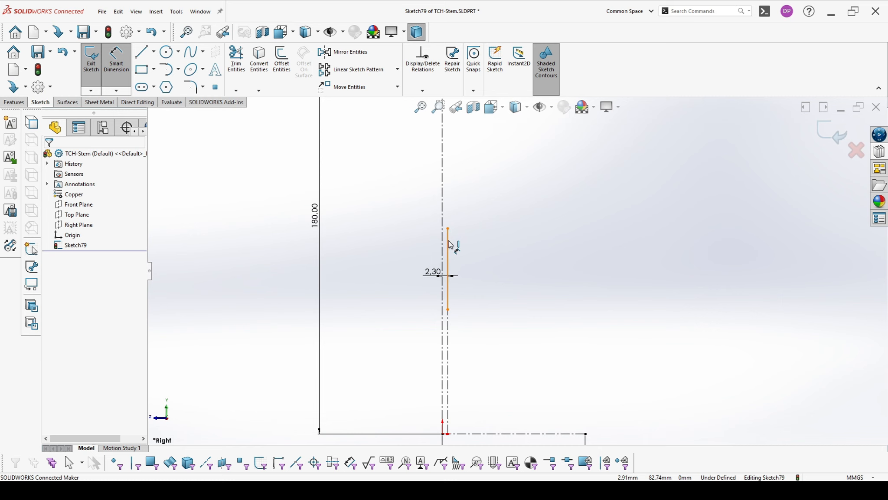
left_click(448, 266)
left_click(386, 259)
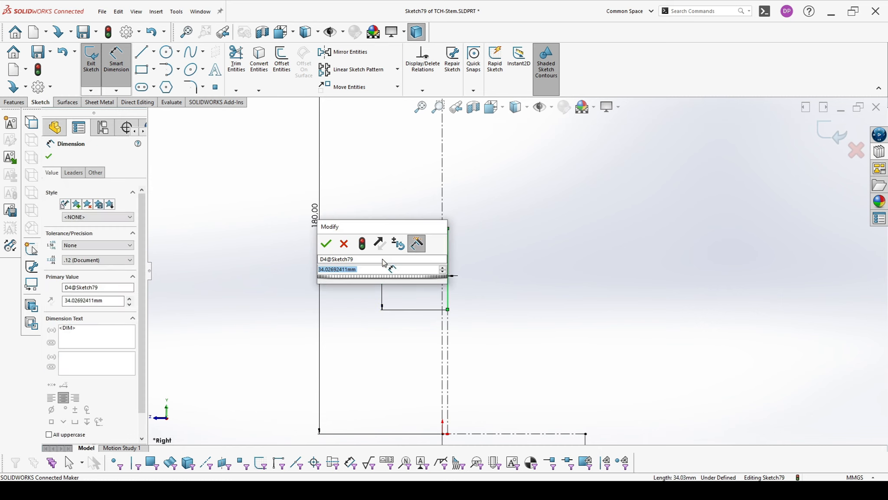
type("40")
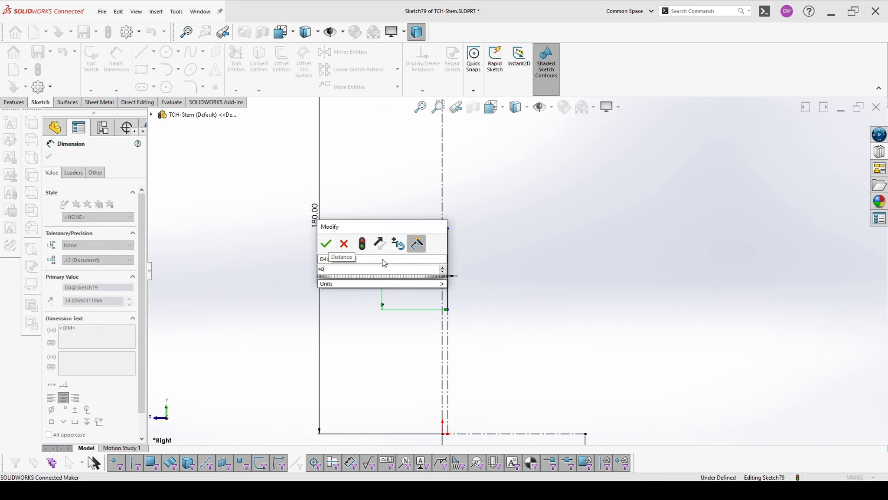
key("Return")
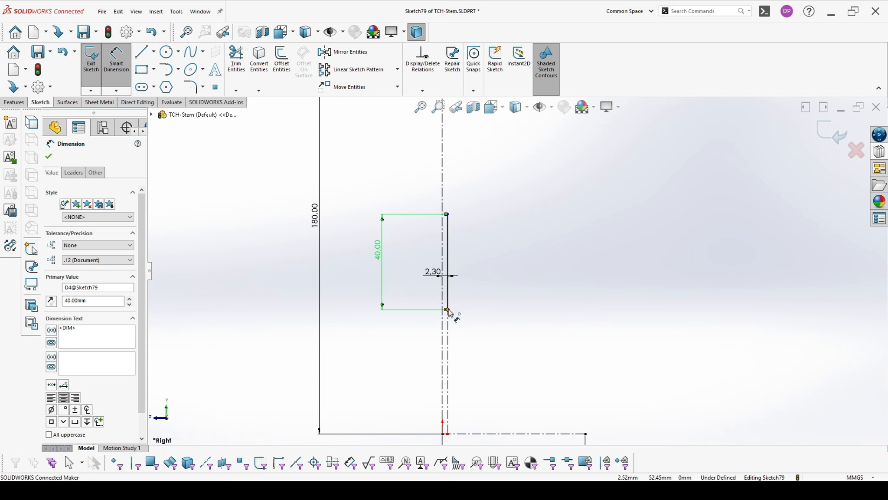
- Dimension the height of the 40 mm line's lower end above the horizontal centerline and set it to 55 mm
left_click(447, 309)
left_click(479, 433)
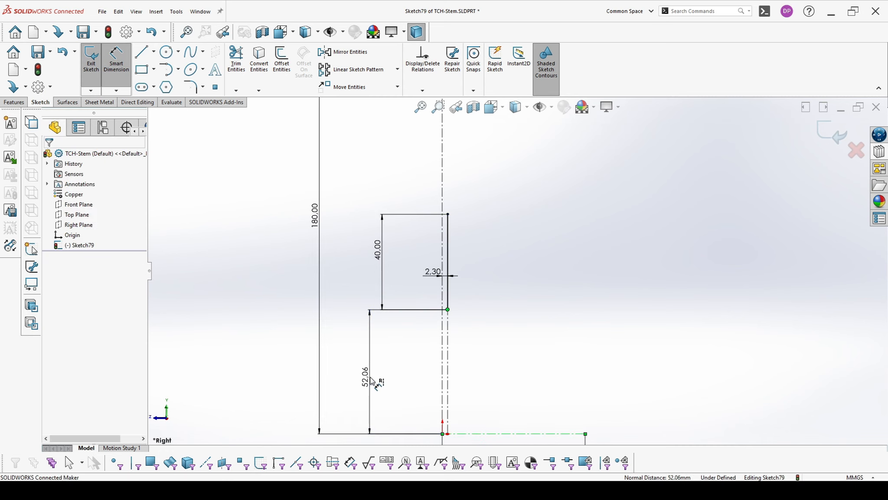
left_click(369, 376)
type("55")
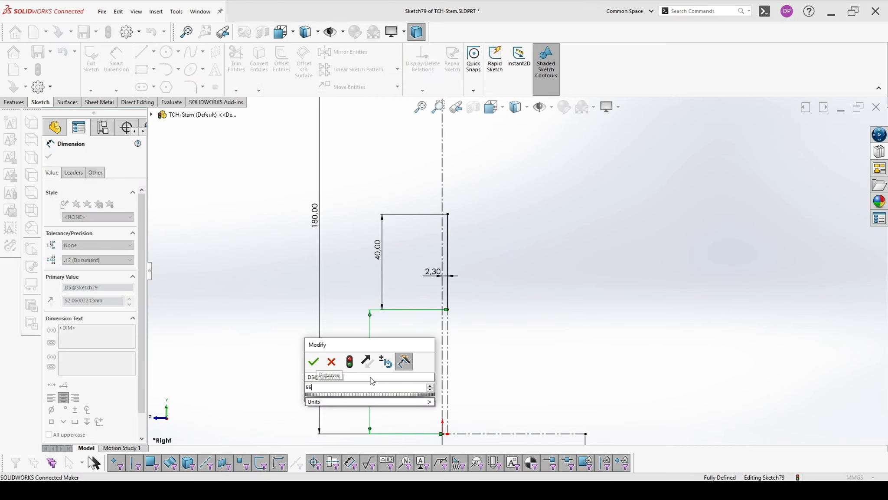
key("Return")
left_click(692, 383)
- Sketch a chain of four tangent arcs from the lower end of the 40 mm line, curling below and back up into a hook
scroll(564, 349, "down", 2)
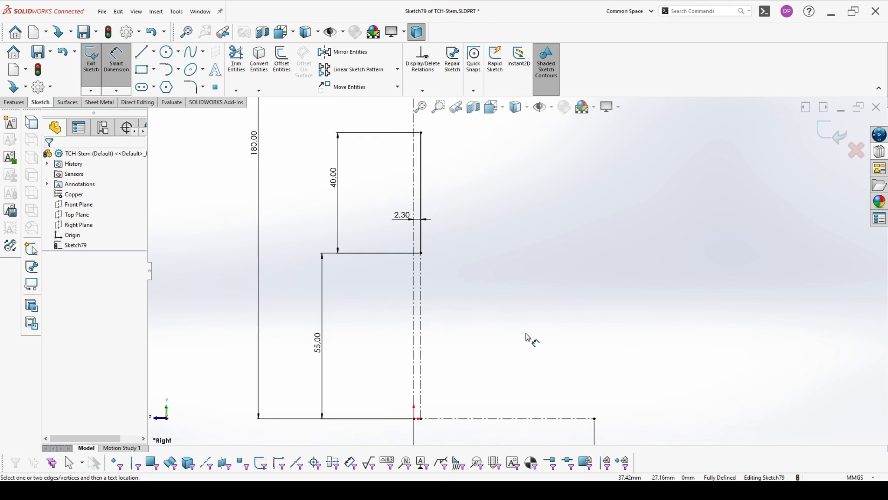
left_click(167, 70)
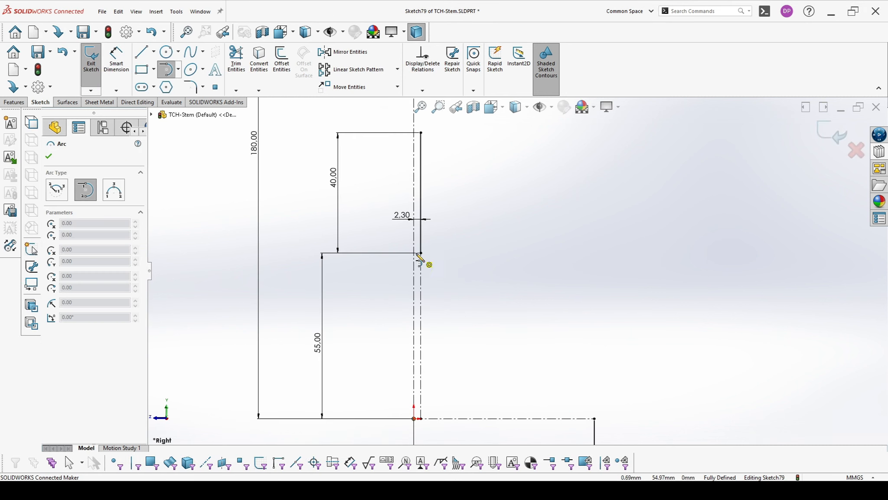
left_click(421, 253)
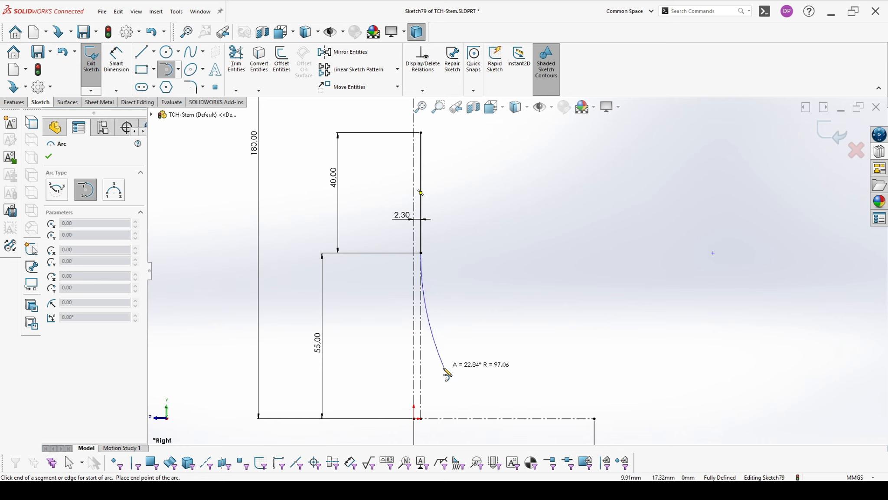
left_click(454, 384)
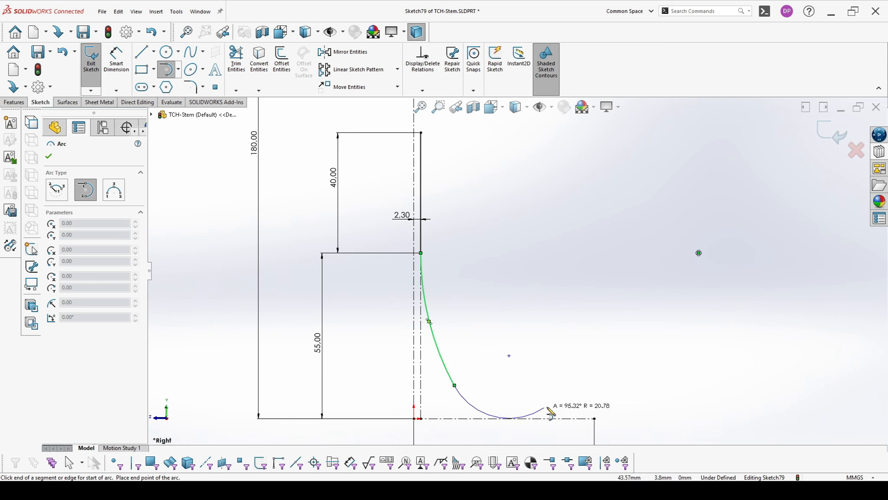
left_click(567, 391)
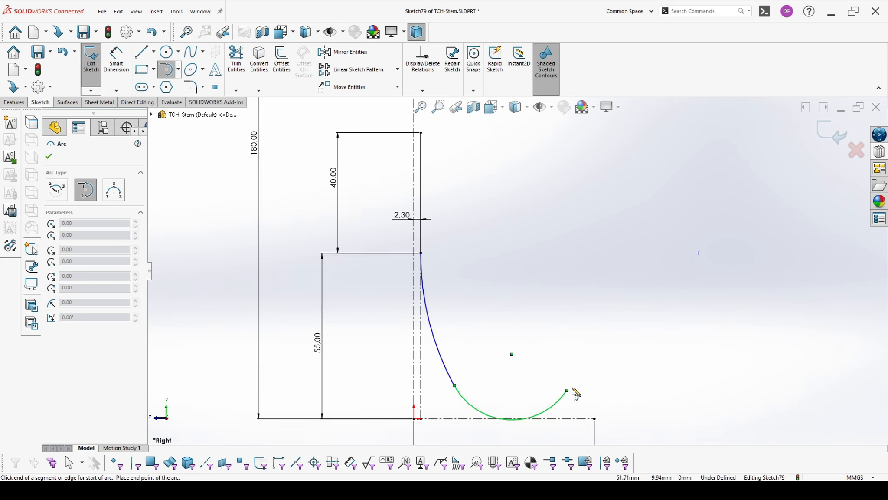
left_click(531, 287)
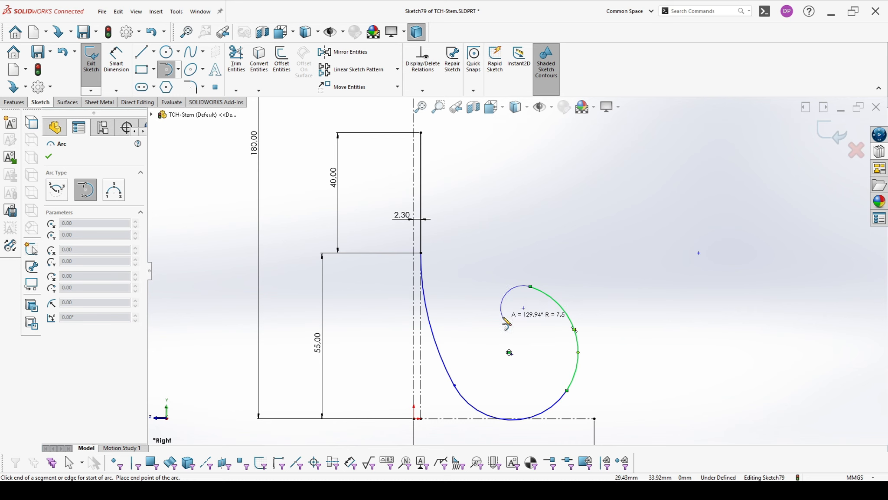
left_click(501, 321)
key("Escape")
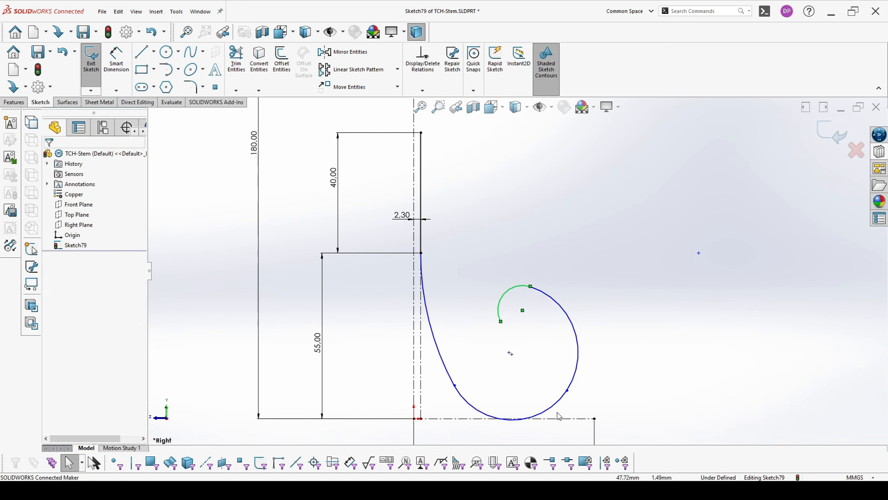
- Make the bottom arc of the hook tangent to the horizontal centerline
left_click(560, 408)
left_click(562, 418, "ctrl")
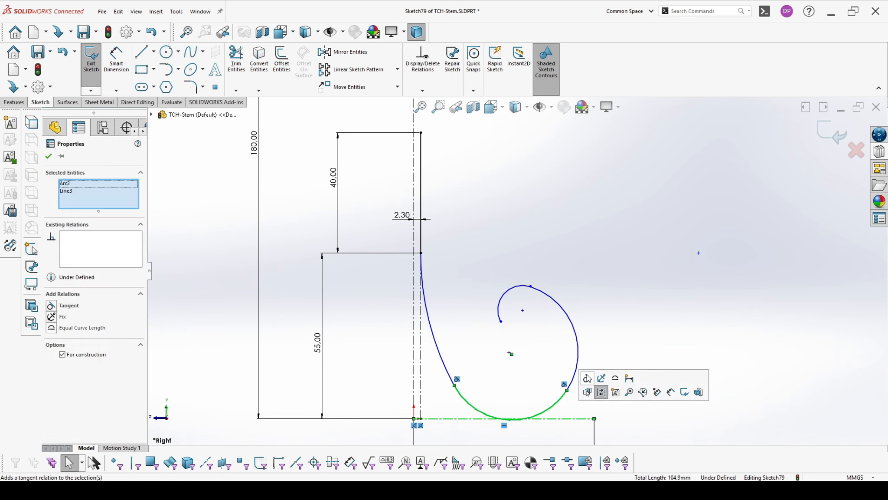
left_click(587, 380)
left_click(629, 427)
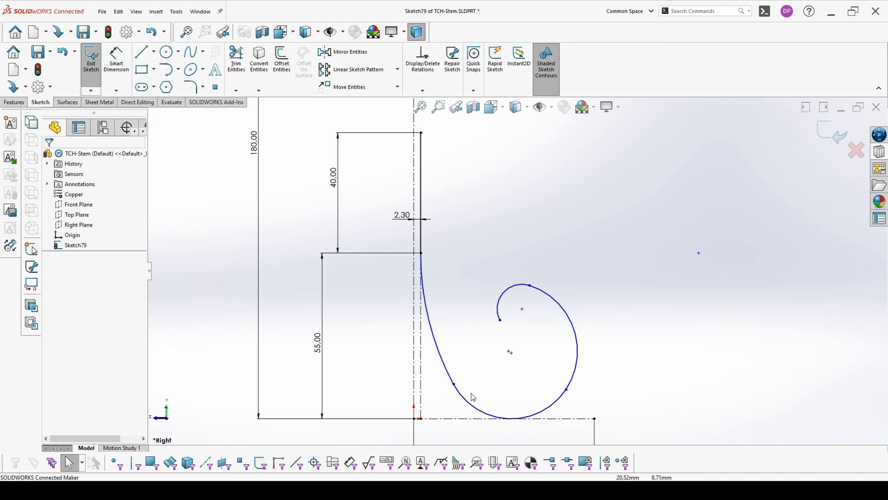
- Reshape the hook into a tight inward spiral by moving its arc joints and free inner end
left_click_drag(454, 383, 532, 271)
left_click(643, 422)
left_click_drag(500, 321, 517, 294)
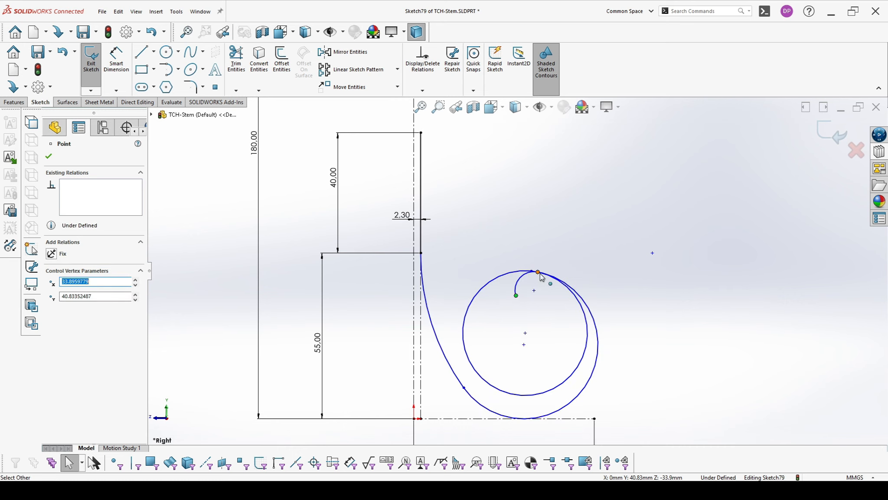
left_click(532, 271)
left_click(628, 228)
left_click(606, 260)
left_click_drag(538, 271, 543, 346)
left_click_drag(516, 296, 535, 305)
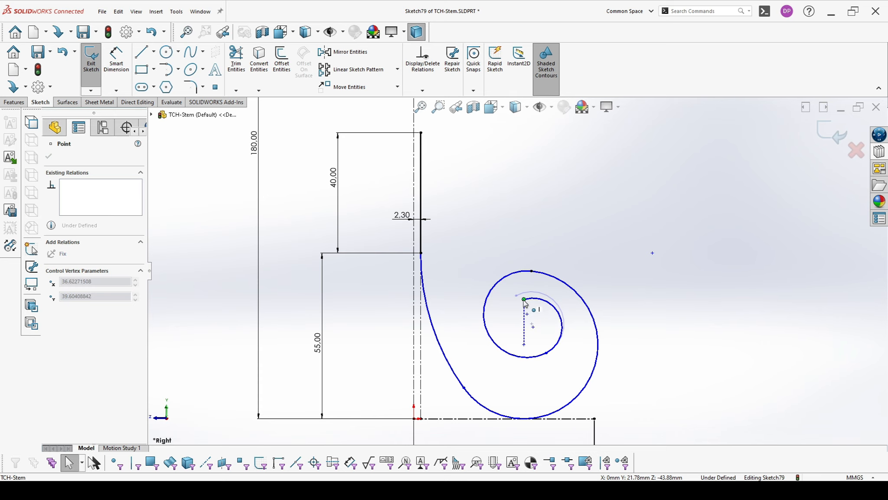
left_click_drag(533, 298, 533, 298)
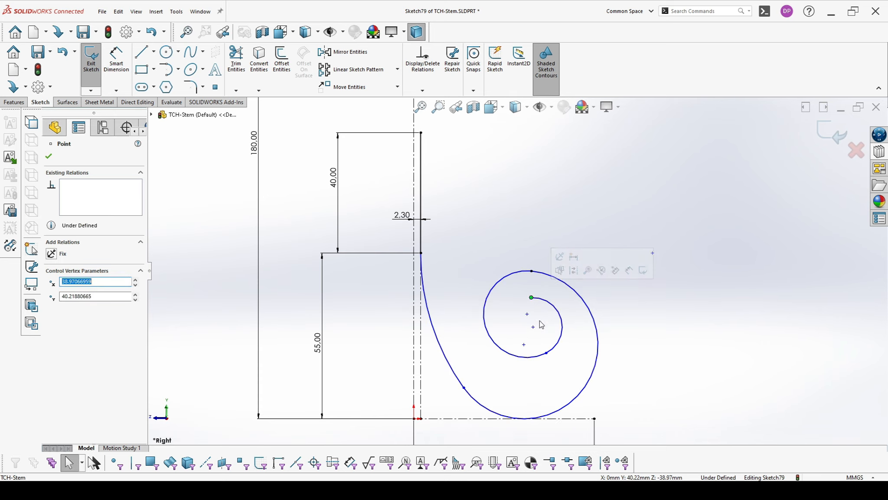
- Align the spiral's top joint, inner end and three arc centers vertically, and move the inner end slightly closer to the center
left_click(531, 271)
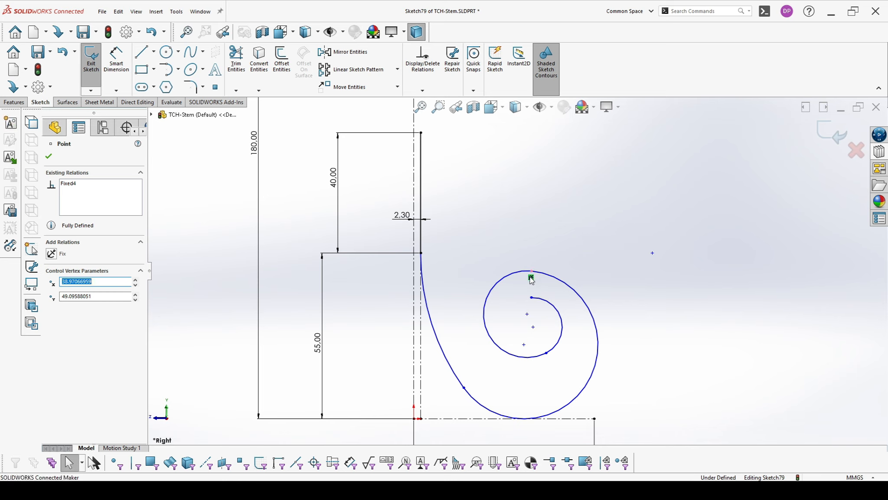
left_click(531, 298, "ctrl")
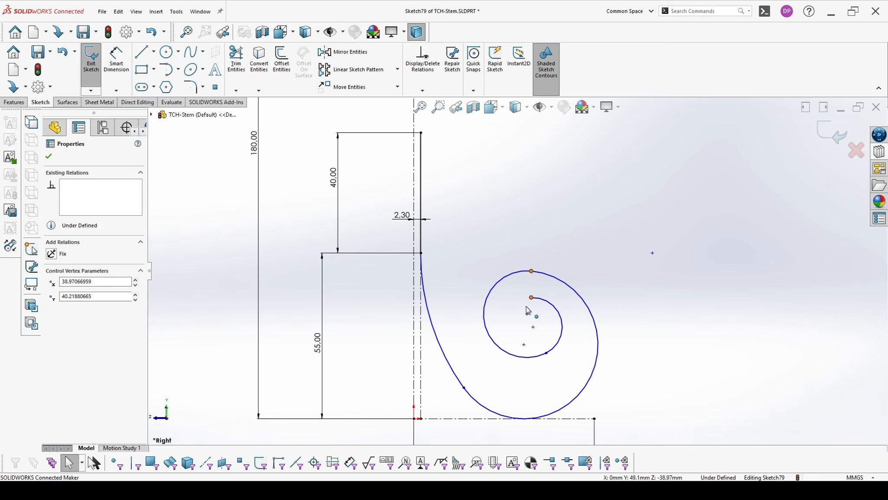
left_click(528, 313, "ctrl")
left_click(533, 326, "ctrl")
left_click(524, 345, "ctrl")
left_click(54, 326)
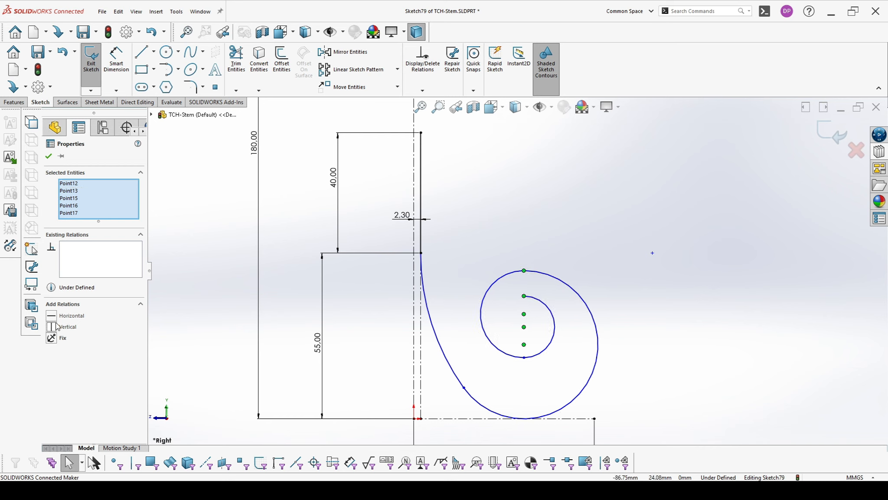
left_click(693, 346)
left_click_drag(523, 297, 522, 306)
left_click(675, 354)
- Draw an S-shaped style spline from the top of the 40 mm line up to about the height of the 180 mm centerline
scroll(607, 314, "up", 6)
scroll(537, 215, "down", 2)
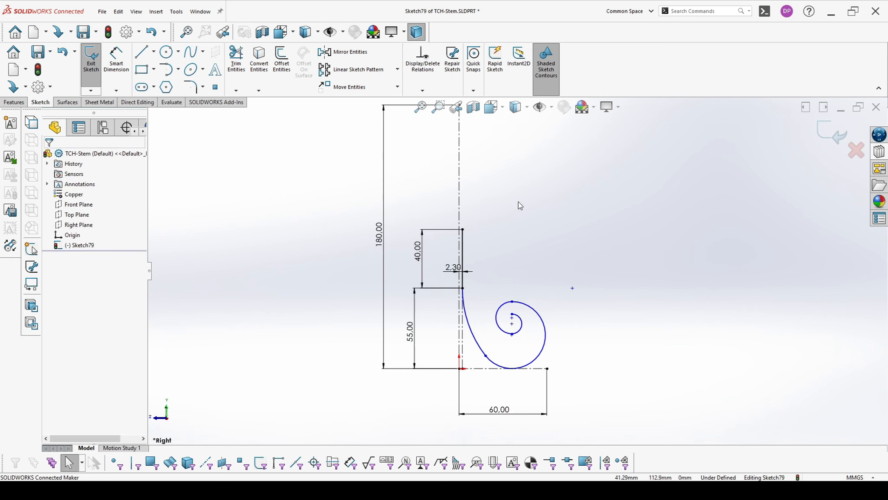
left_click(203, 53)
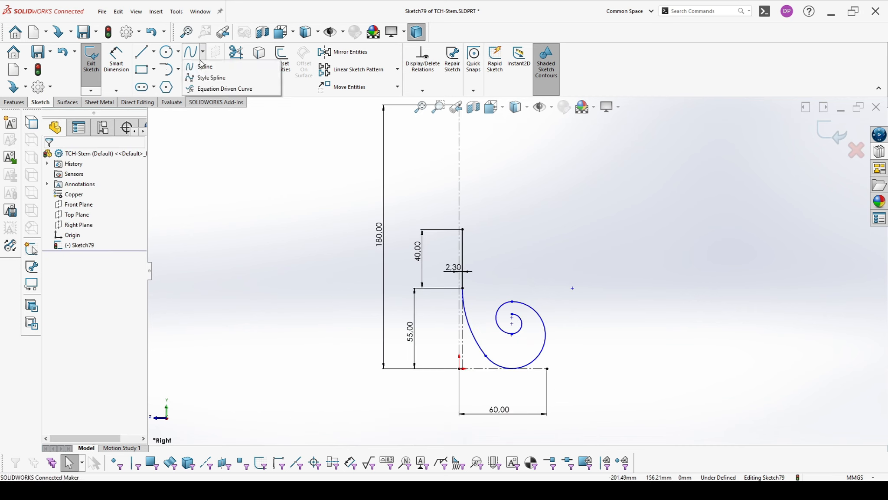
left_click(203, 78)
left_click(462, 229)
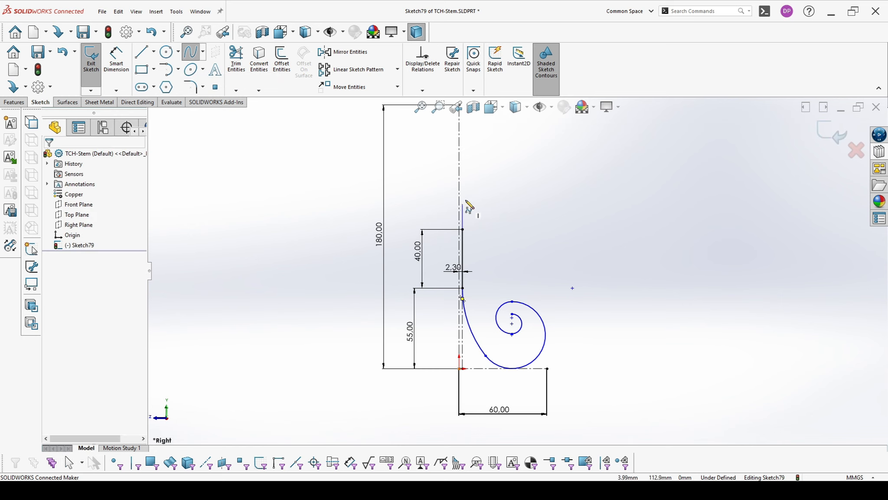
left_click(463, 179)
scroll(516, 169, "up", 2)
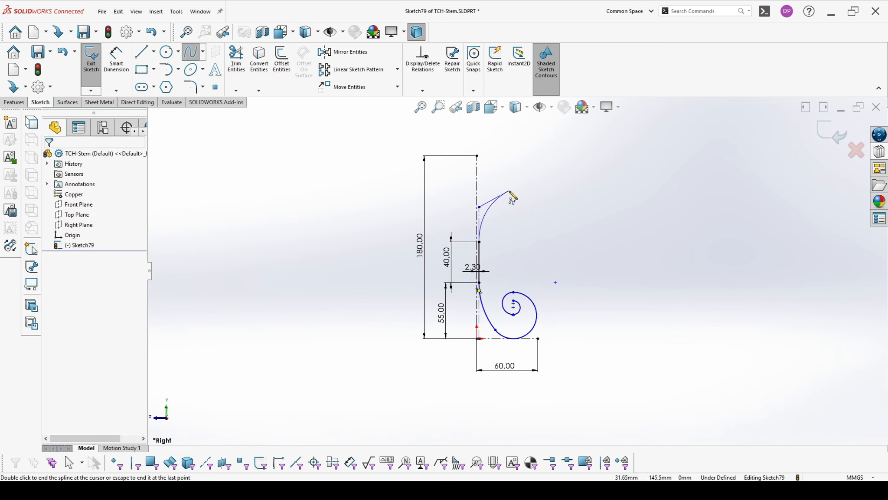
double_click(518, 157)
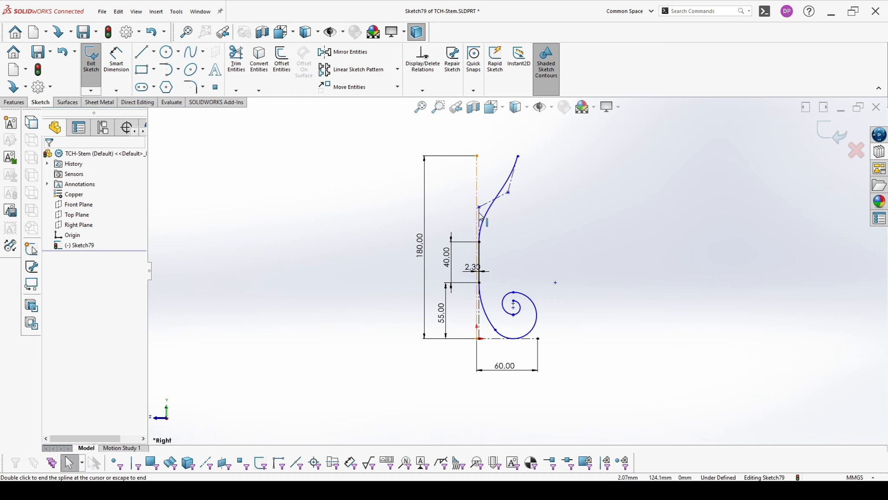
- Make the lower and upper legs of the style spline's control polygon vertical
left_click(478, 212)
scroll(506, 230, "down", 3)
left_click(506, 230)
left_click(460, 206)
left_click(499, 168)
left_click(536, 238)
left_click(512, 160)
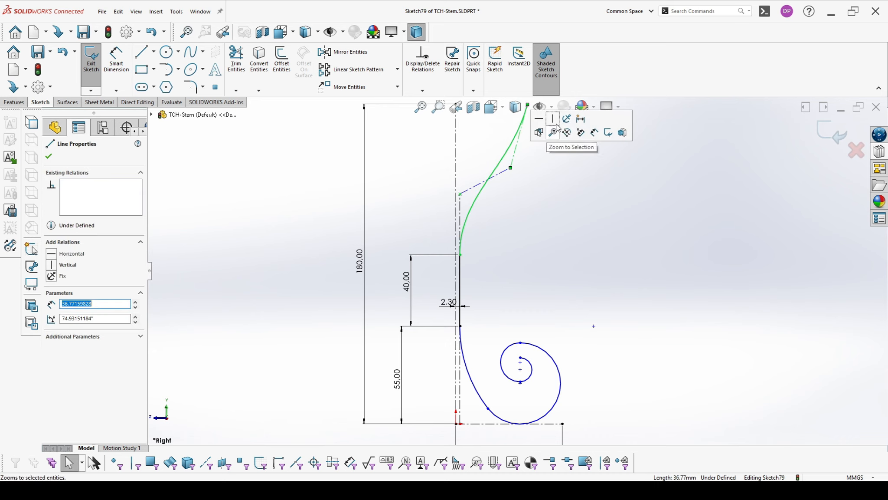
left_click(553, 122)
left_click(556, 218)
- Sketch a vertical line upward from the spline's upper end and set its length to 10 mm
scroll(522, 204, "up", 3)
scroll(519, 195, "down", 3)
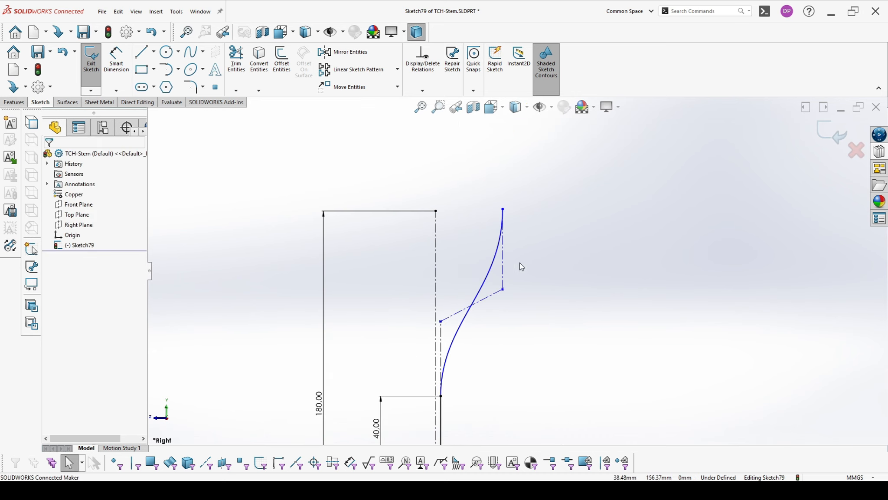
left_click(139, 52)
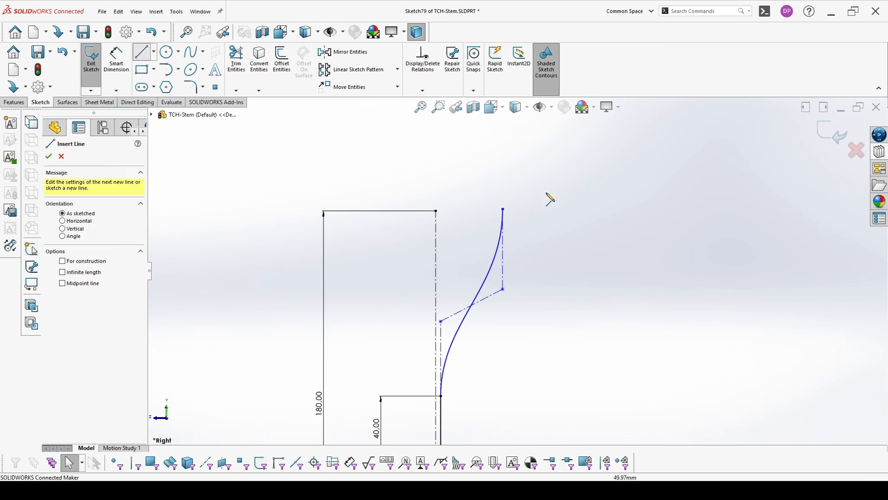
left_click(502, 209)
left_click(501, 149)
key("Escape")
left_click(116, 65)
left_click(503, 179)
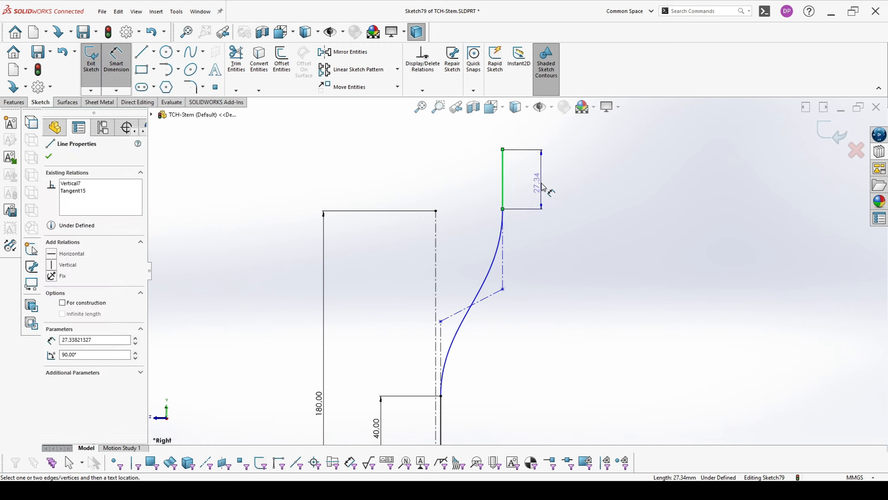
left_click(541, 186)
type("10")
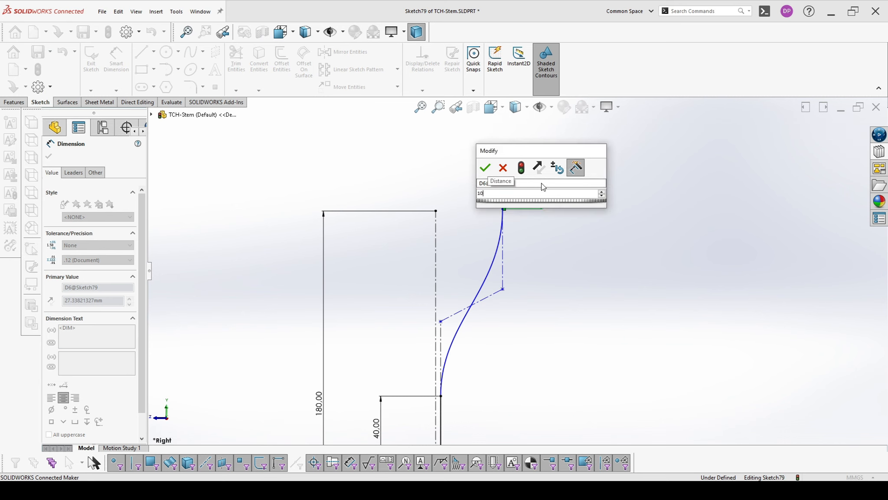
key("Return")
key("Escape")
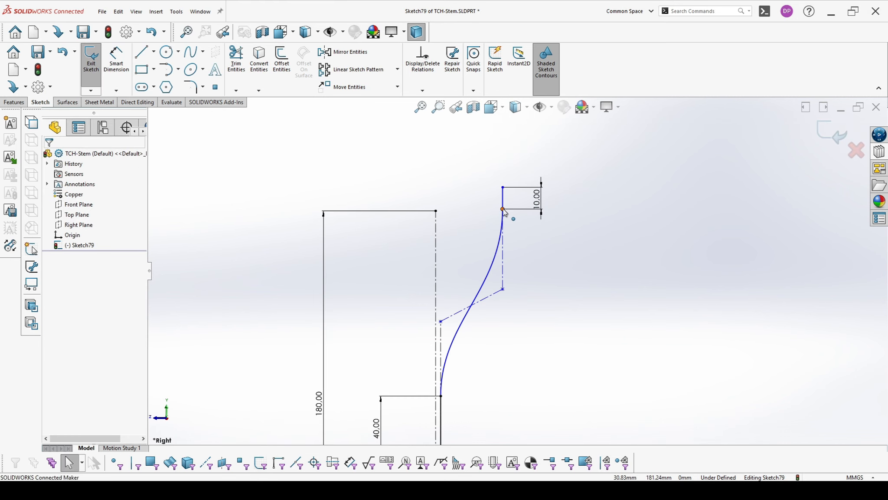
- Align the lower end of the 10 mm line horizontally with the top endpoint of the 180 mm centerline
left_click(503, 209)
left_click(435, 211, "ctrl")
left_click(465, 169)
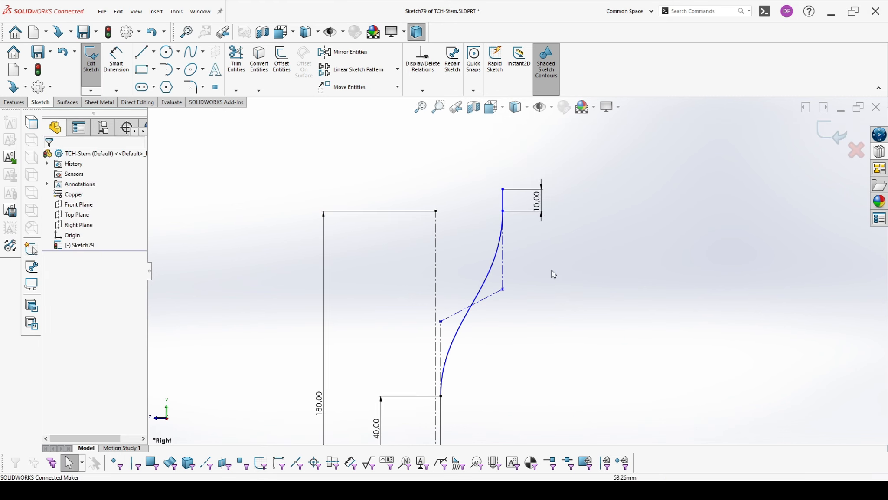
- Dimension the distance between the 180 mm centerline and the 10 mm line and set it to 50 mm
left_click(116, 61)
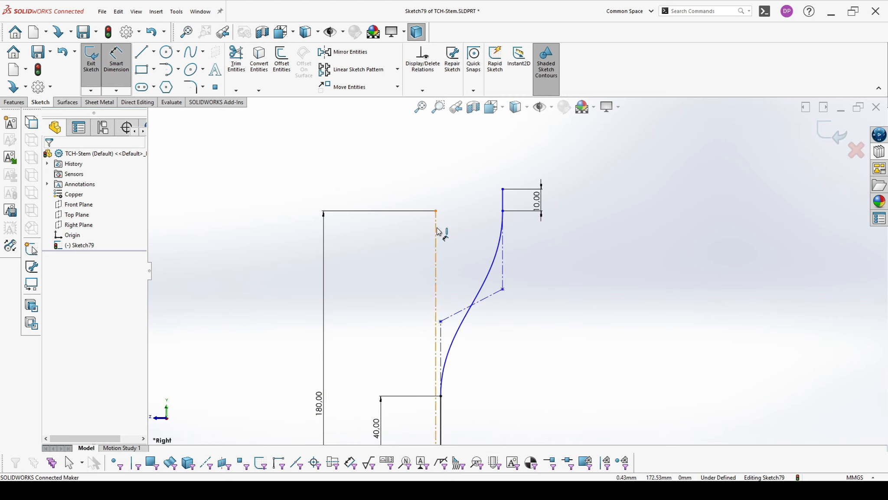
left_click(437, 230)
left_click(502, 200)
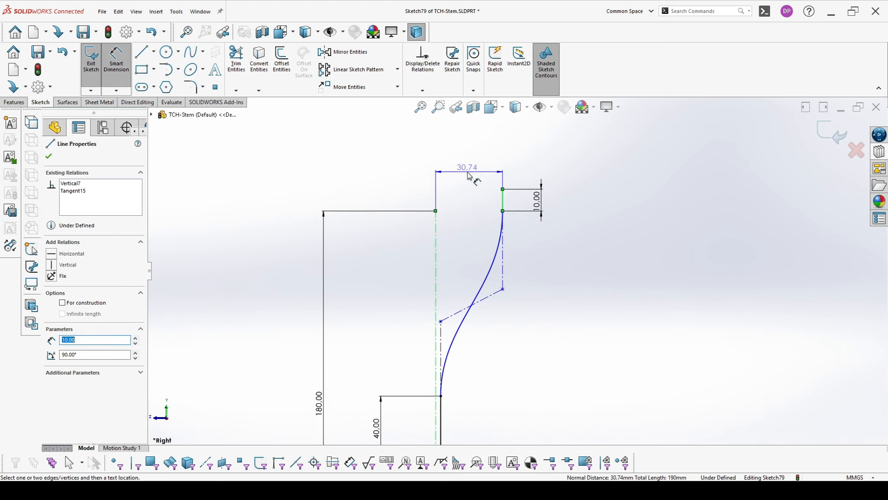
left_click(468, 175)
left_click(510, 258)
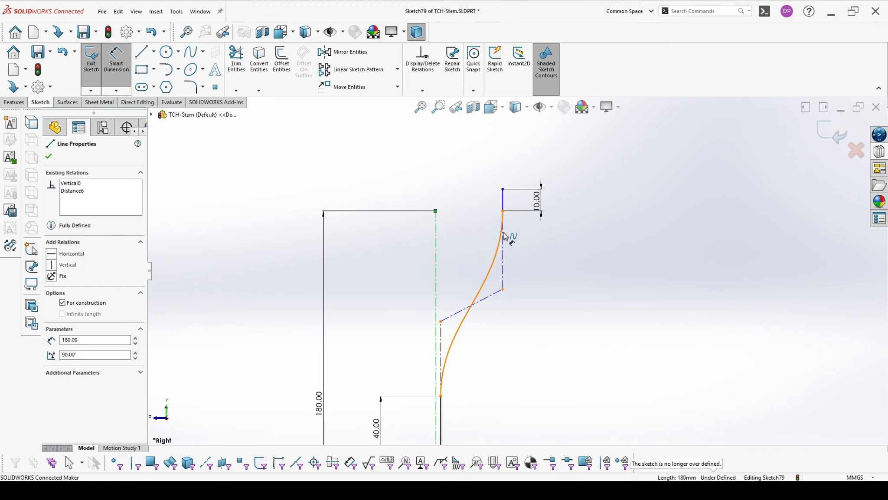
left_click(503, 189)
left_click(436, 226)
left_click(463, 176)
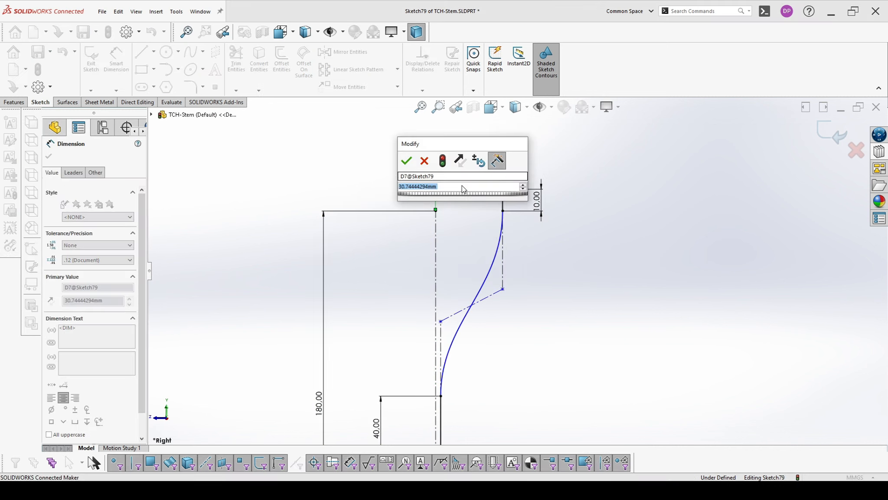
type("50")
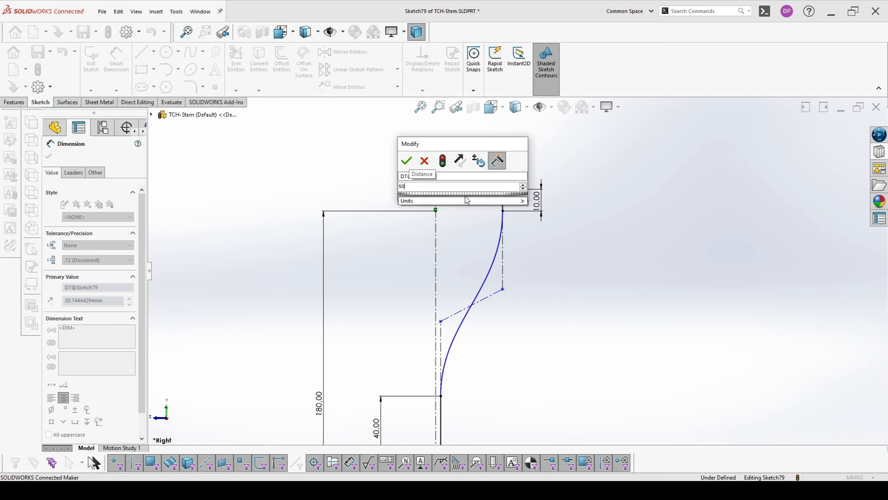
key("Return")
key("Escape")
scroll(569, 277, "up", 4)
scroll(521, 303, "down", 3)
scroll(476, 303, "down", 2)
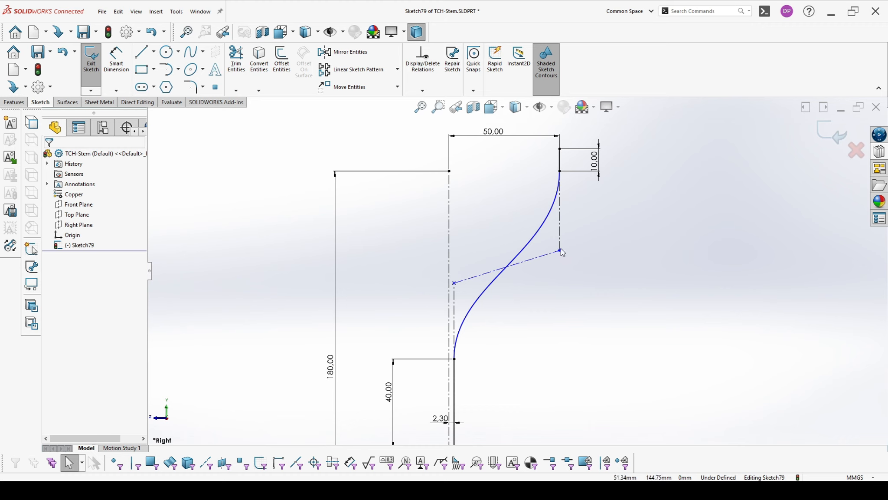
- Move the style spline's two intermediate control vertices vertically to smooth the curve, placing the upper one at about Y 148.3 mm
left_click_drag(560, 251, 559, 231)
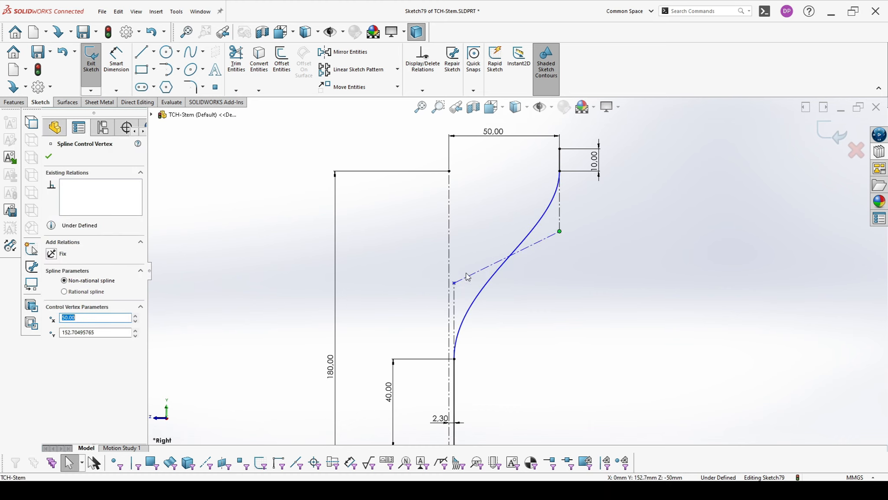
mouse_move(454, 284)
left_mouse_down()
mouse_move(455, 321)
mouse_move(455, 277)
left_mouse_up()
left_click(571, 274)
left_click_drag(559, 232, 556, 243)
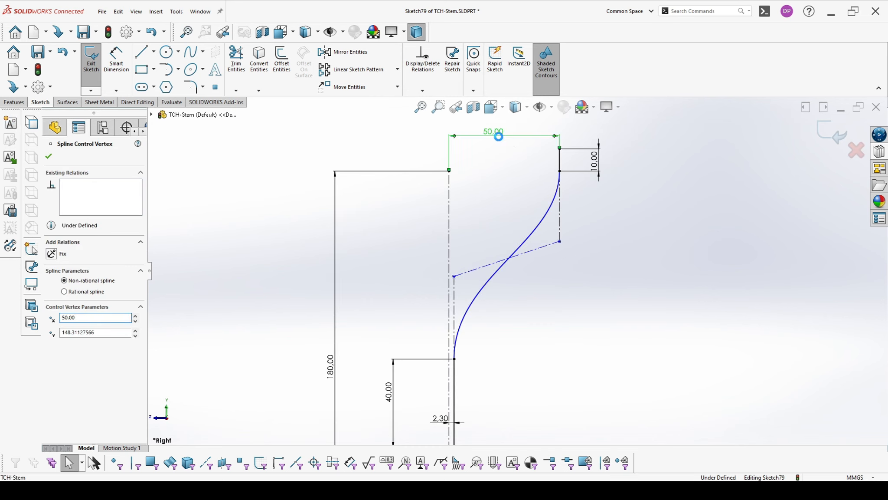
- Set the horizontal distance between the long centerline and the short upper vertical line to 40 mm
double_click(496, 132)
type("40")
key("Return")
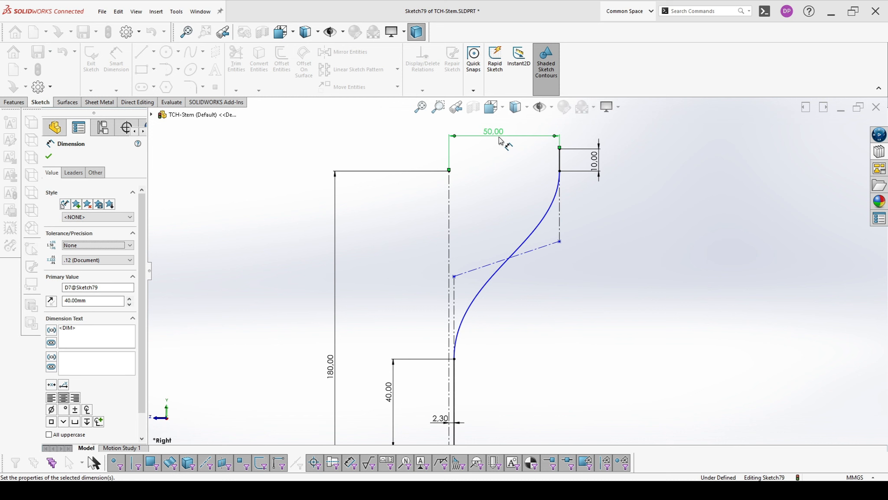
left_click(592, 279)
scroll(527, 305, "down", 6)
scroll(535, 332, "up", 3)
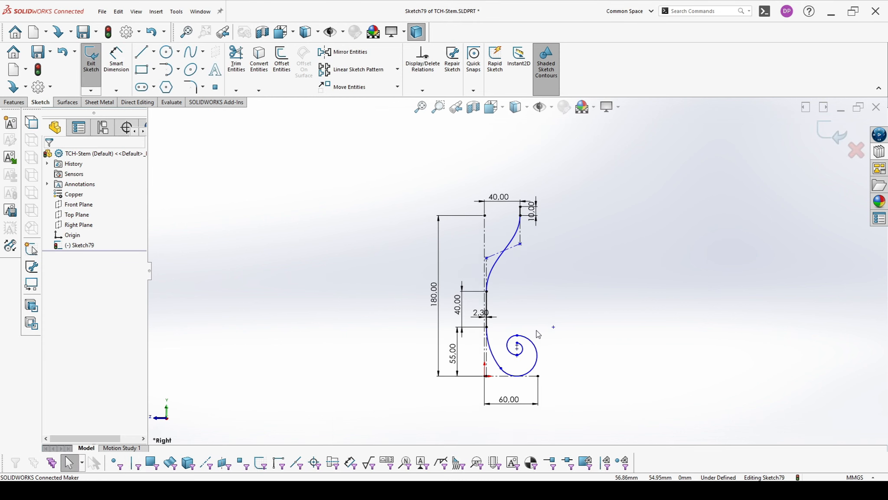
- Sweep a solid circular profile 4 mm in diameter along the stem sketch
left_click(14, 102)
left_click(161, 52)
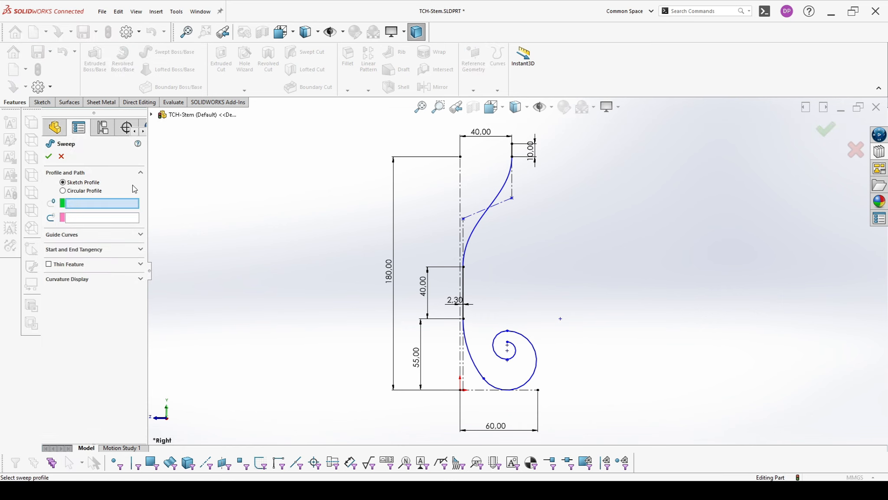
left_click(64, 190)
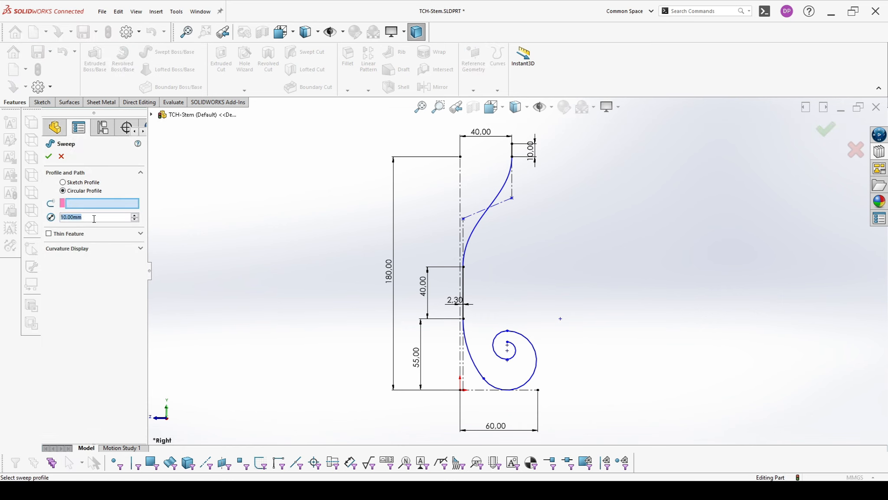
type("4")
key("Tab")
left_click(511, 173)
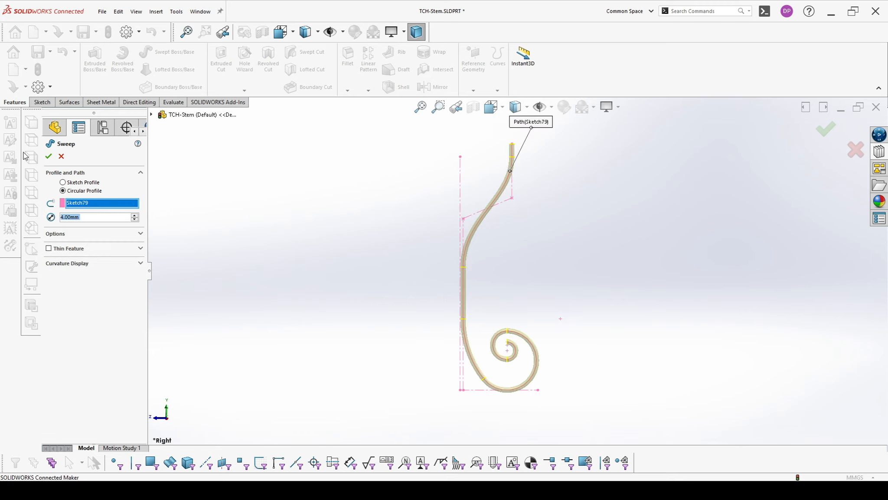
left_click(48, 156)
- Fillet the edge at the inner end of the spiral with a 2 mm radius
scroll(529, 260, "up", 1)
scroll(529, 303, "down", 3)
scroll(530, 303, "up", 2)
scroll(520, 342, "down", 2)
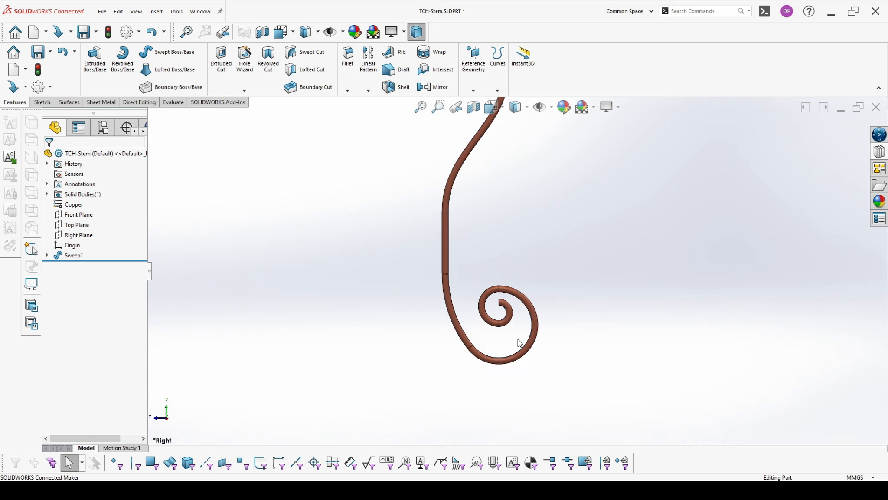
left_click(348, 56)
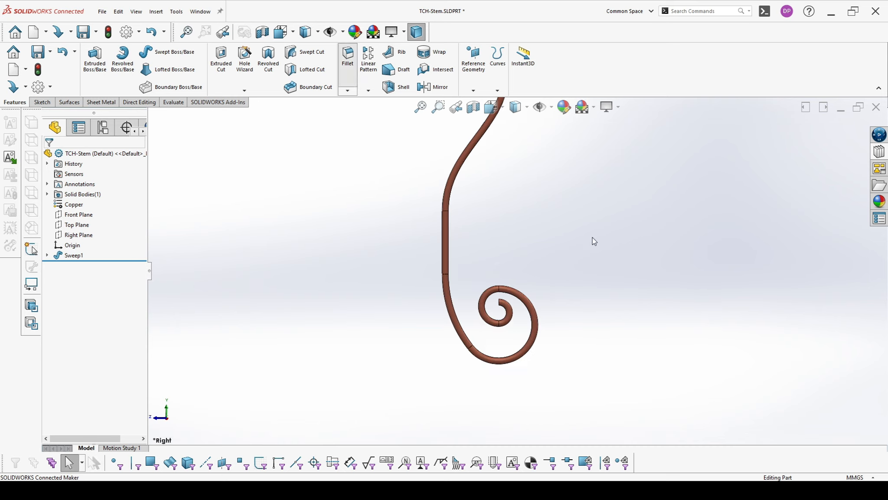
scroll(511, 295, "up", 1)
scroll(509, 295, "down", 1)
scroll(505, 297, "down", 1)
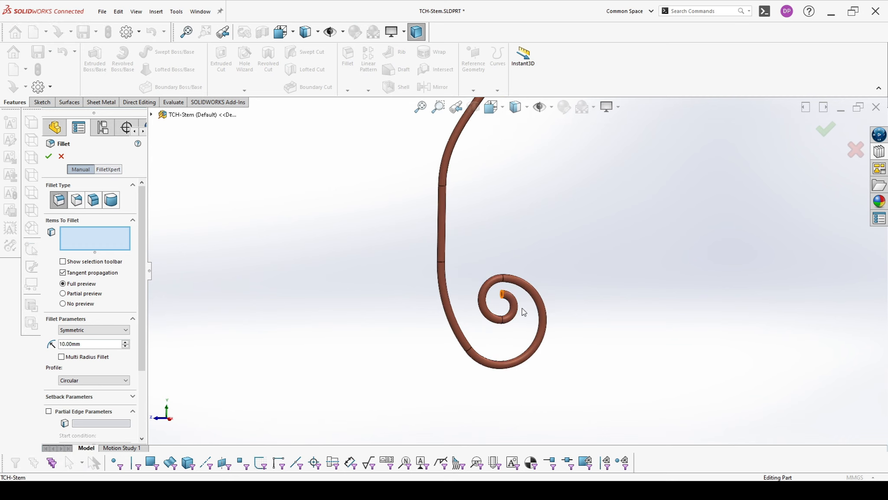
left_click(503, 295)
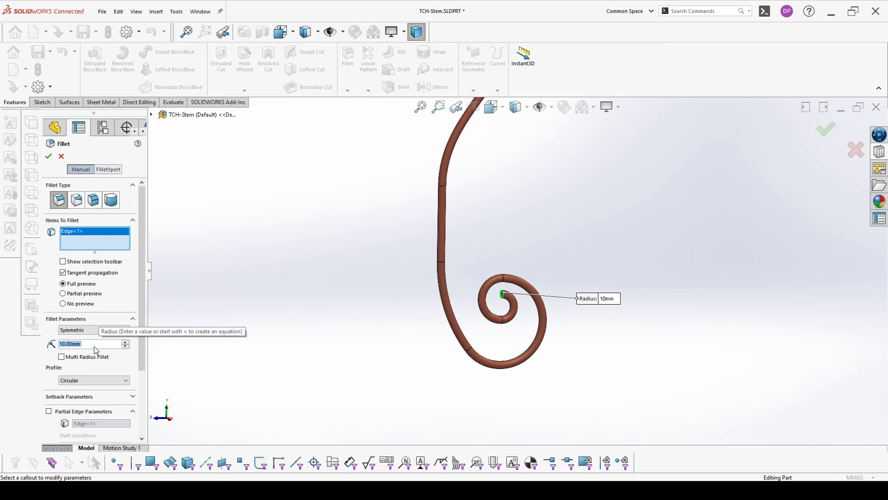
type("2")
key("Return")
left_click(48, 156)
- Cut an M4x0.7 Metric Die thread from the stem's top circular edge with a 1 mm start offset and 8 mm depth
scroll(494, 240, "up", 5)
scroll(514, 225, "down", 6)
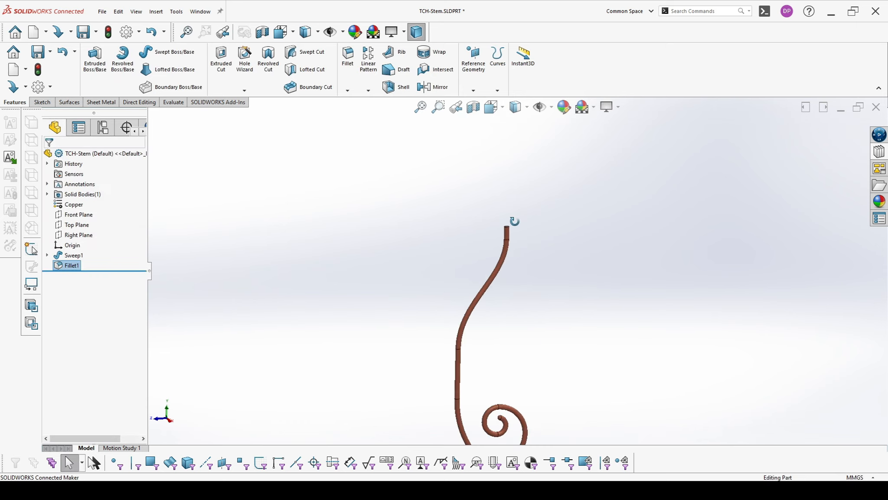
left_click(245, 90)
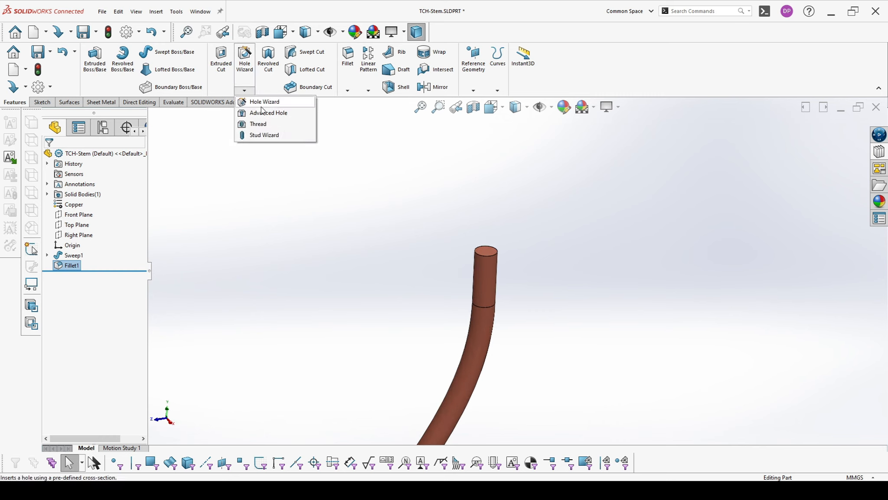
left_click(485, 254)
left_click(241, 92)
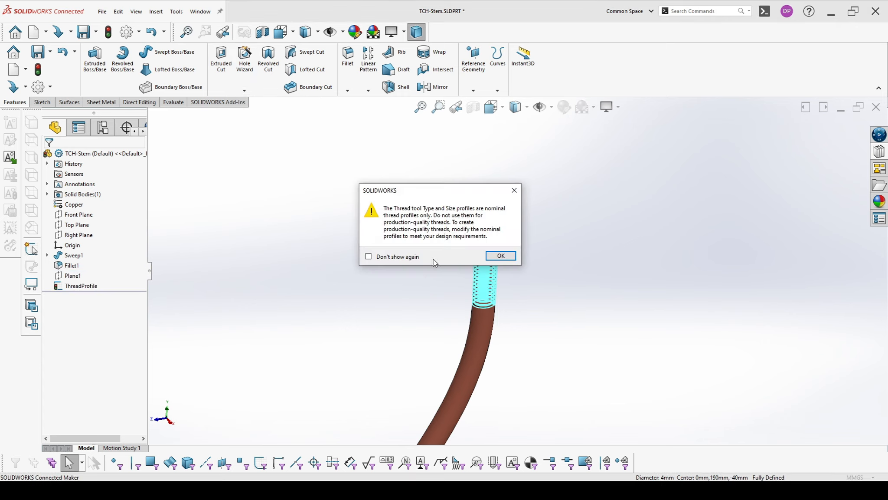
left_click(515, 259)
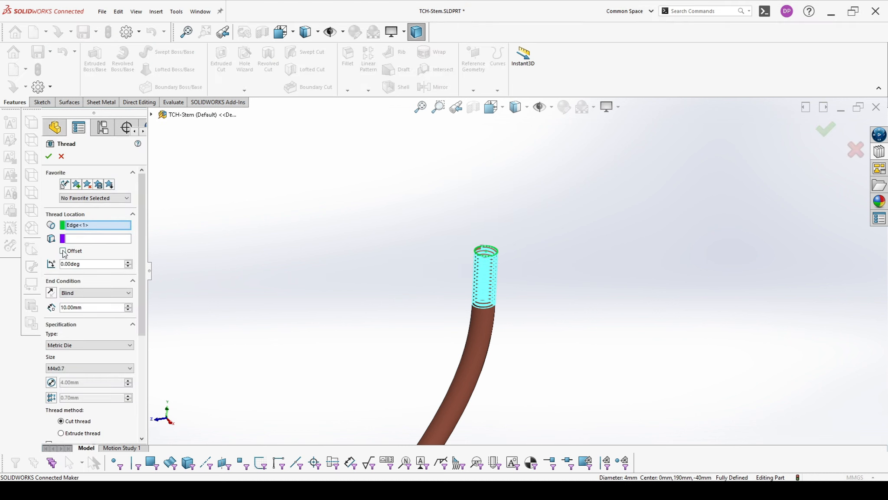
left_click(63, 250)
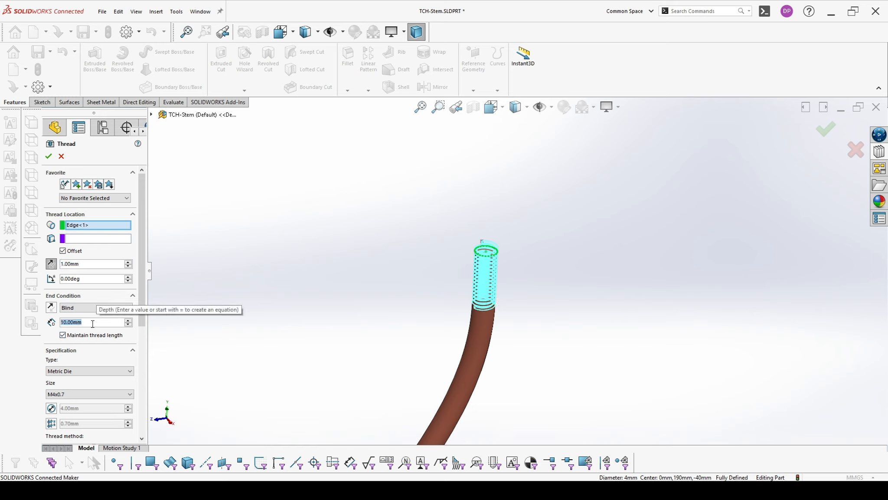
type("8")
key("Return")
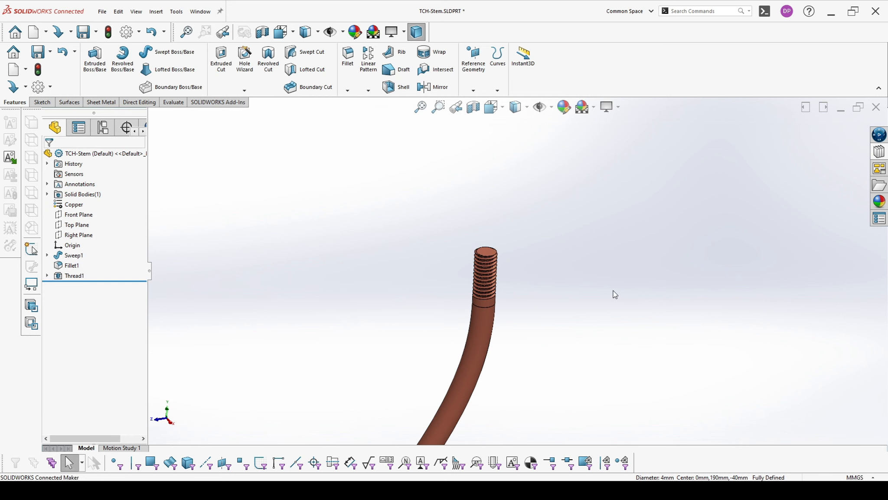
- Start a sketch on the threaded end's top face and draw a concentric circle with a radius of about 0.96 mm
scroll(563, 284, "up", 1)
scroll(563, 283, "down", 3)
left_click(434, 230)
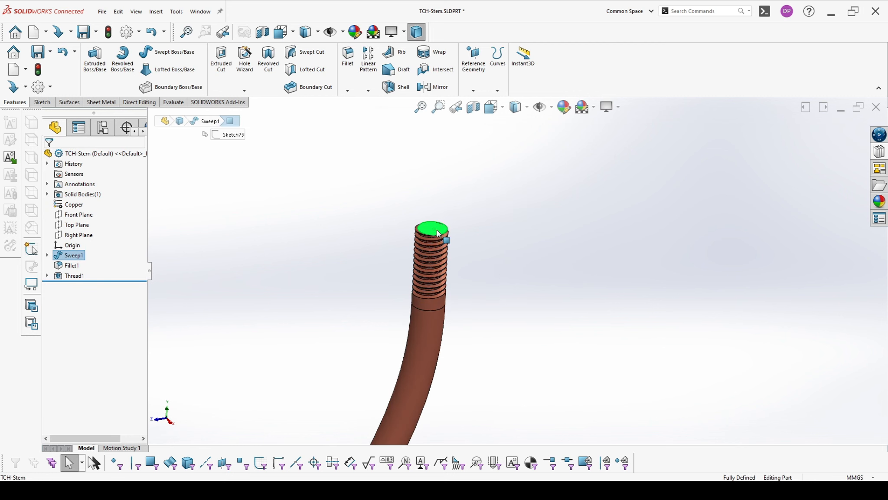
right_click(435, 230)
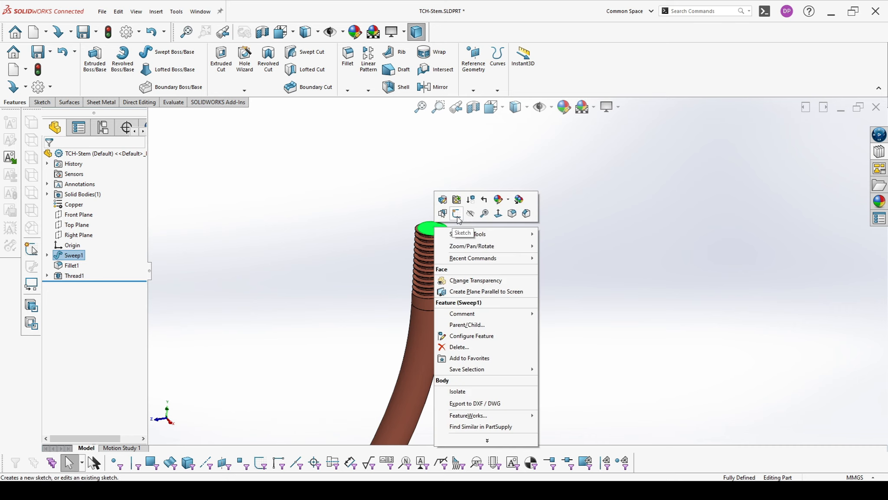
left_click(456, 213)
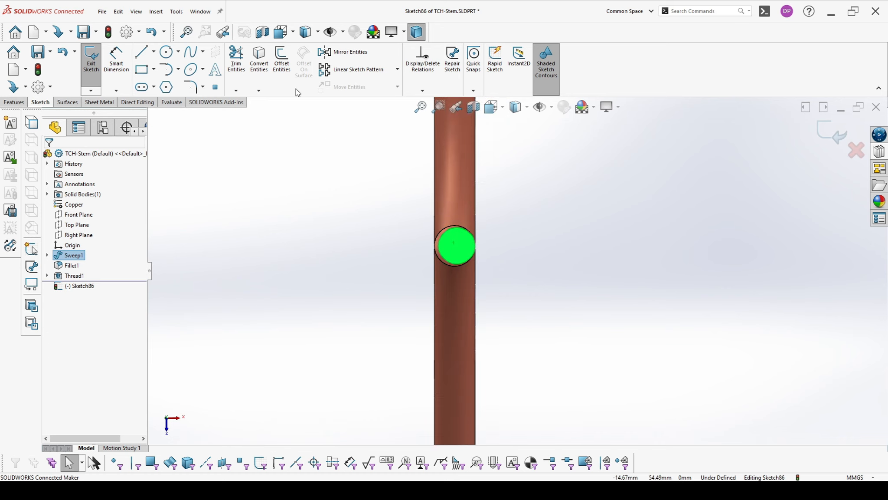
left_click(166, 52)
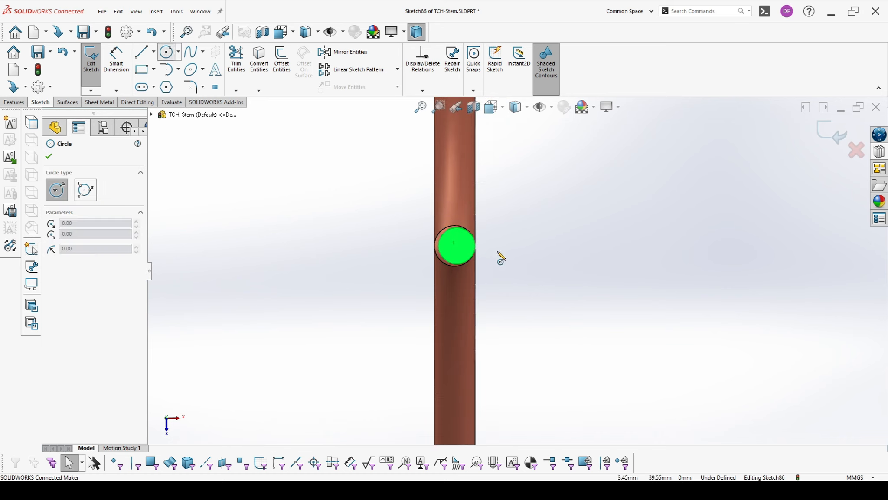
left_click(454, 246)
left_click(464, 246)
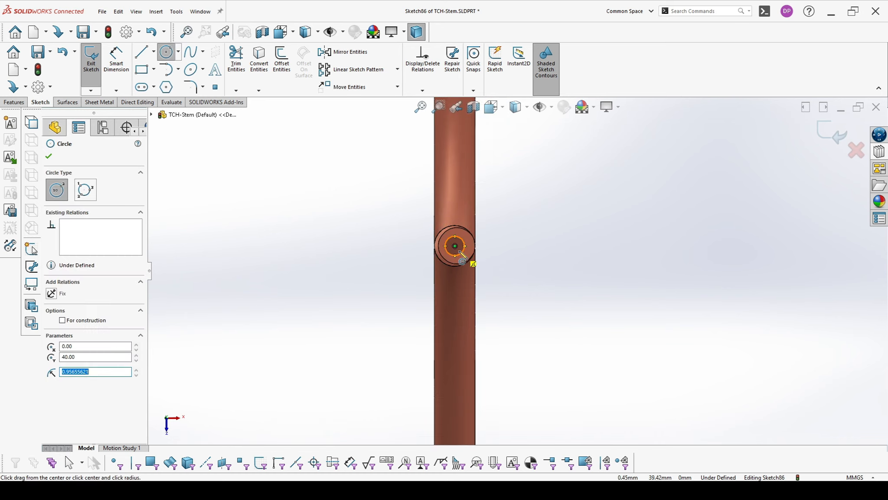
- Dimension the circle's diameter and set it to 2 mm
left_click(117, 60)
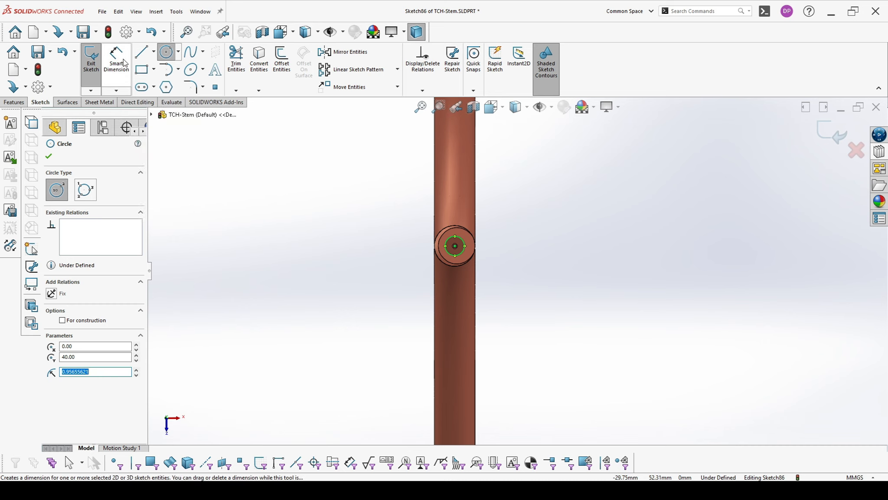
left_click(462, 240)
left_click(510, 214)
type("2")
key("Return")
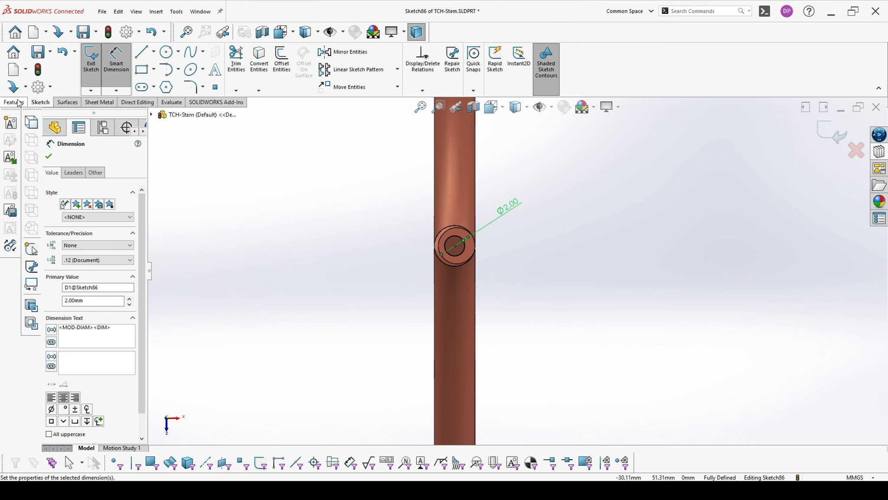
- Extrude the 2 mm circle 10 mm upward from the threaded end, merged with the stem
left_click(18, 102)
left_click(95, 59)
mouse_move(508, 265)
middle_mouse_down()
mouse_move(503, 172)
mouse_move(462, 137)
mouse_move(443, 147)
mouse_move(452, 149)
middle_mouse_up()
scroll(453, 162, "down", 2)
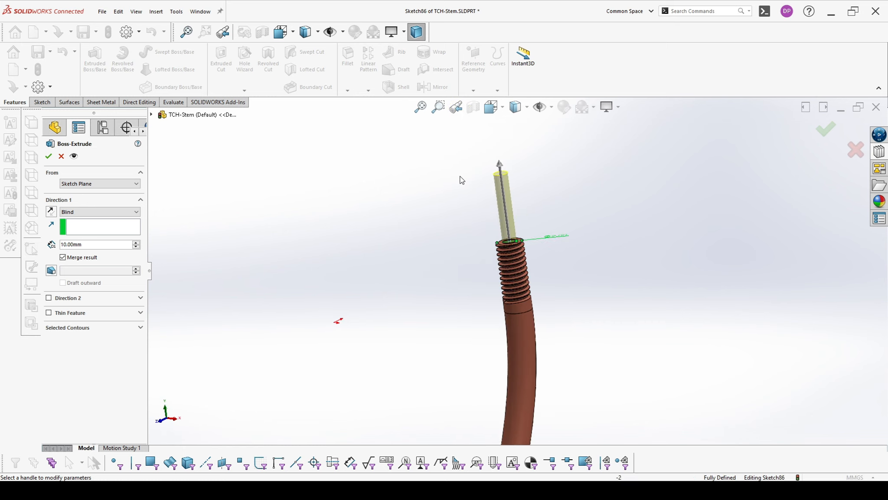
left_click(48, 156)
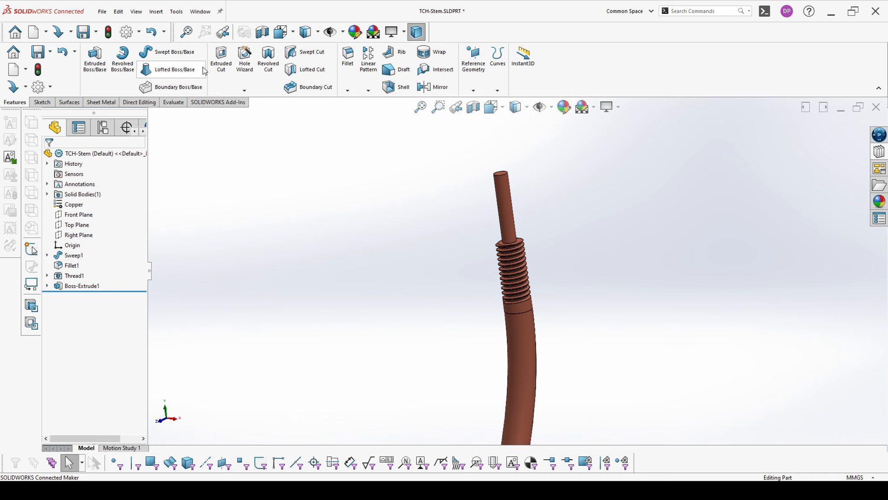
- Start an angle-distance chamfer on the thin pin's top edge with a 30° angle and 3 mm distance
left_click(347, 90)
left_click(363, 112)
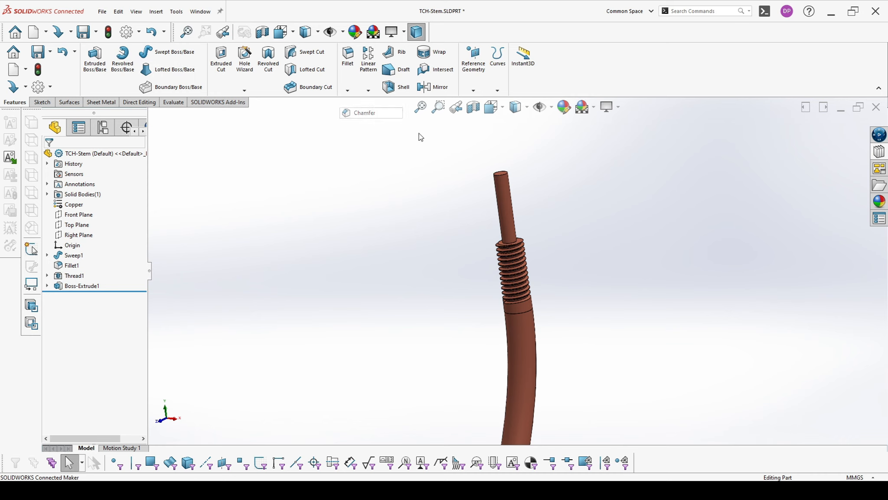
left_click(501, 178)
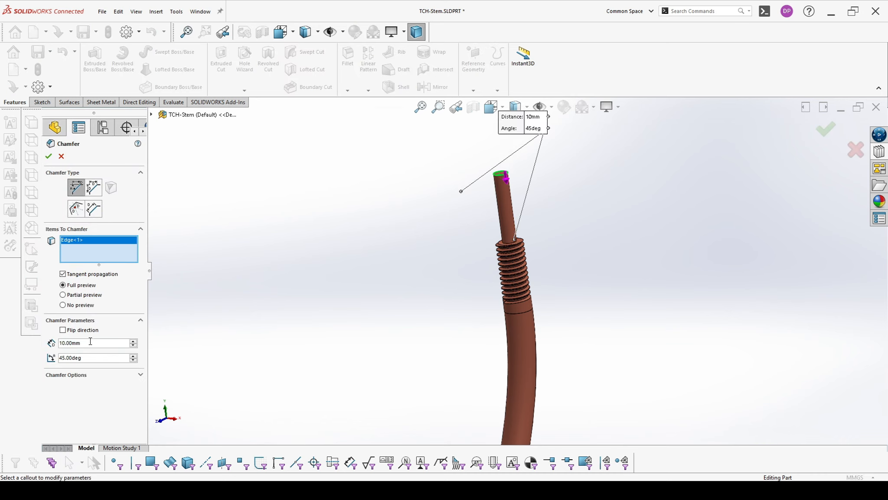
type("30")
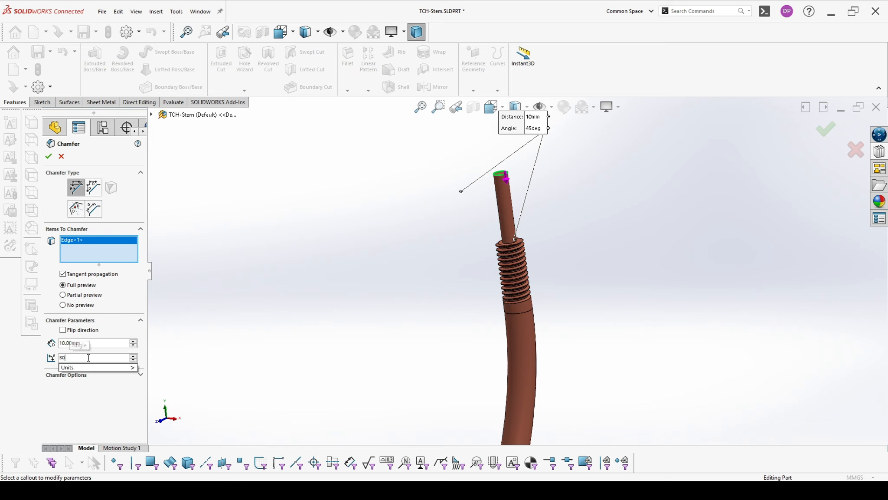
key("Return")
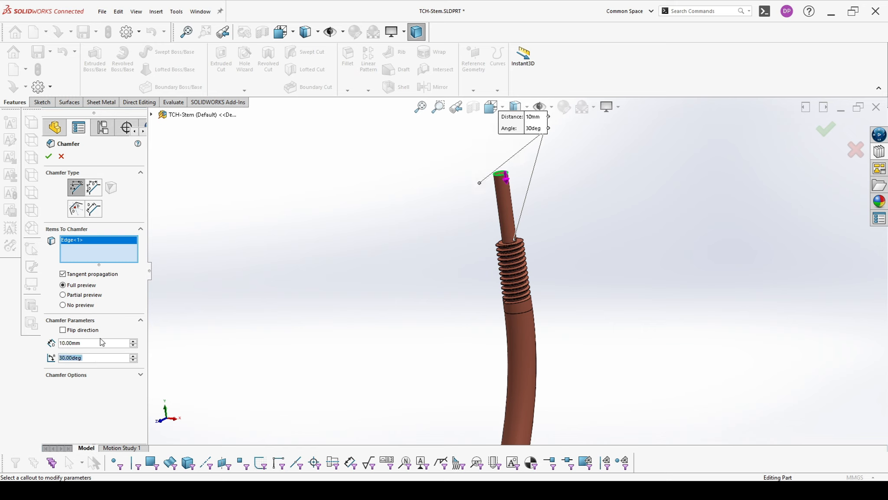
type("3")
key("Return")
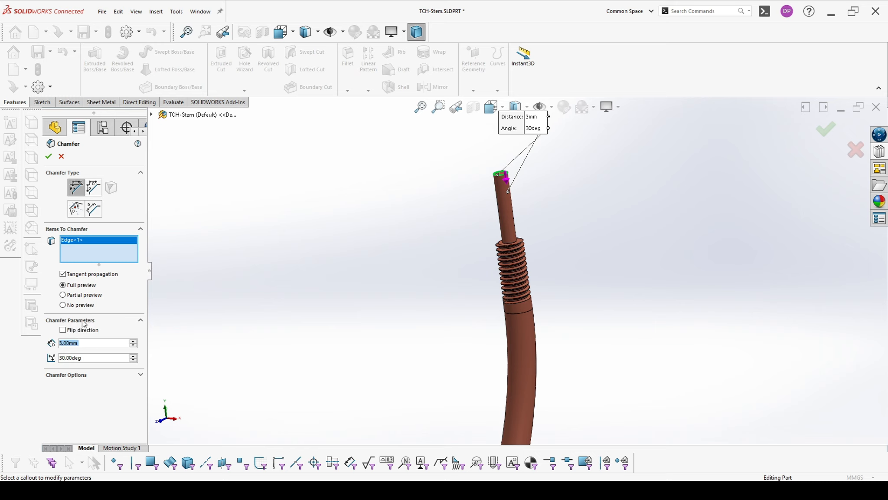
- Try the flipped chamfer direction, restore it, and set the chamfer to 1 mm distance and 20° angle
left_click(63, 330)
left_click(63, 330)
type("1")
key("Return")
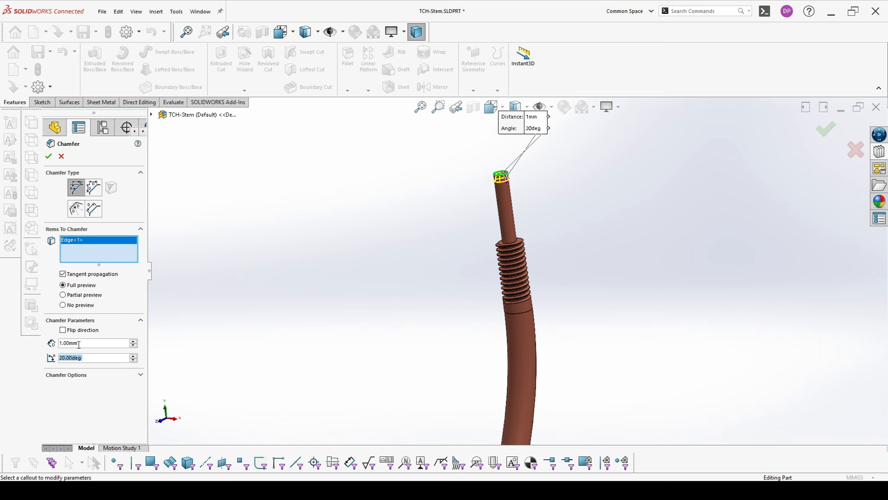
- Try chamfer distances of 2 mm and 3 mm at the 20° angle, returning to 2 mm
type("2")
key("Return")
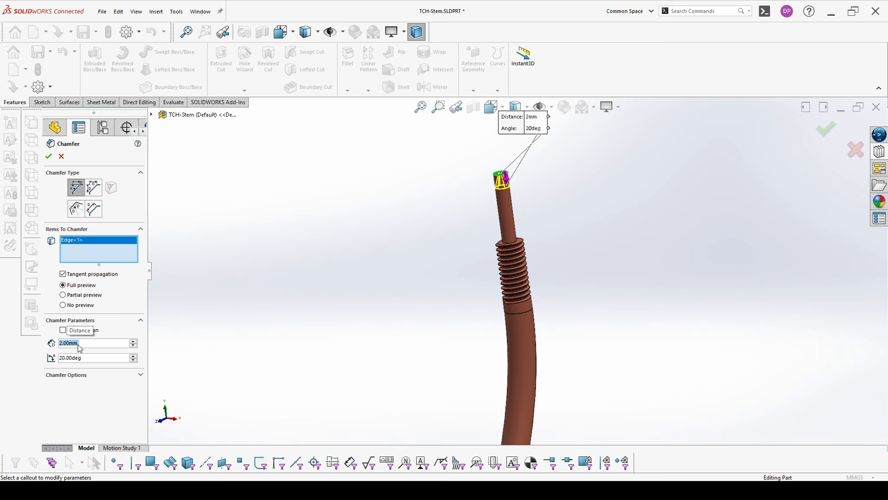
type("3")
key("Return")
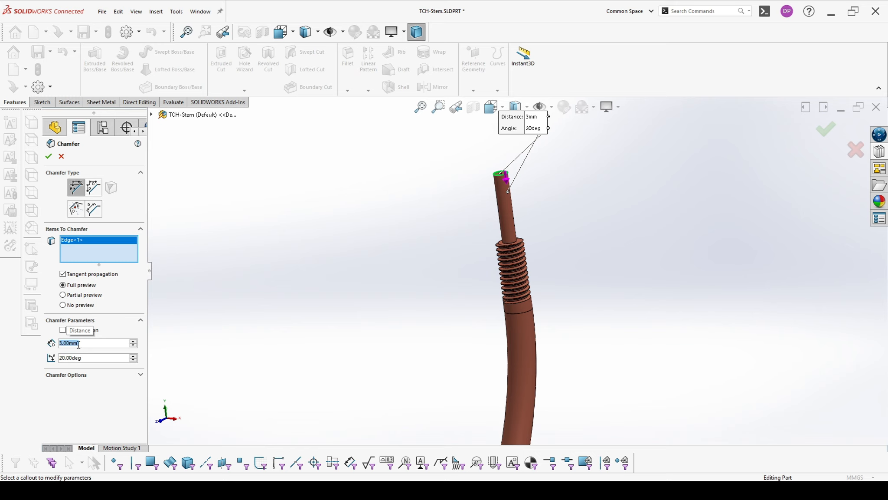
type("2")
key("Return")
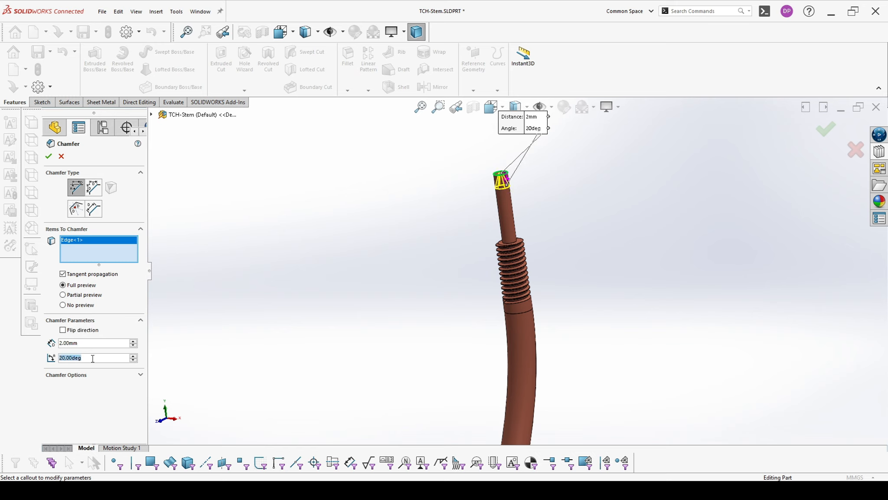
- Set the pin's chamfer to a 15° angle and 3 mm distance, and apply it
type("15")
key("Return")
left_click(104, 342)
type("3")
key("Return")
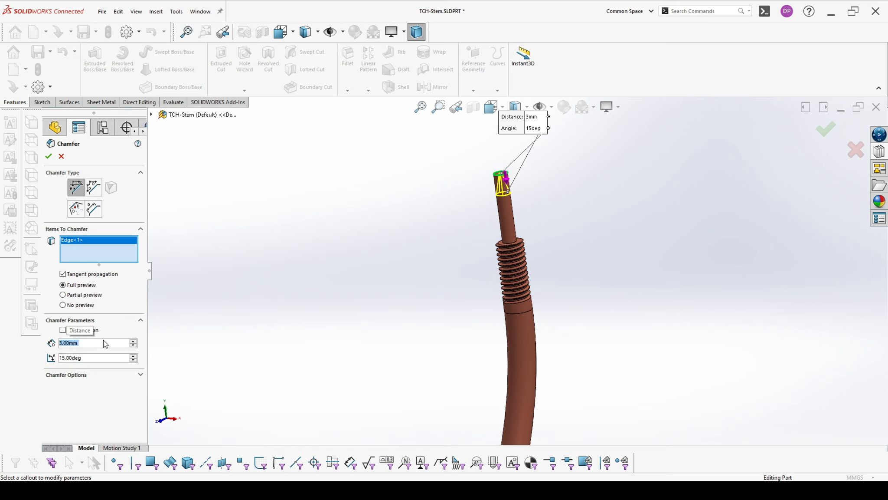
left_click(48, 159)
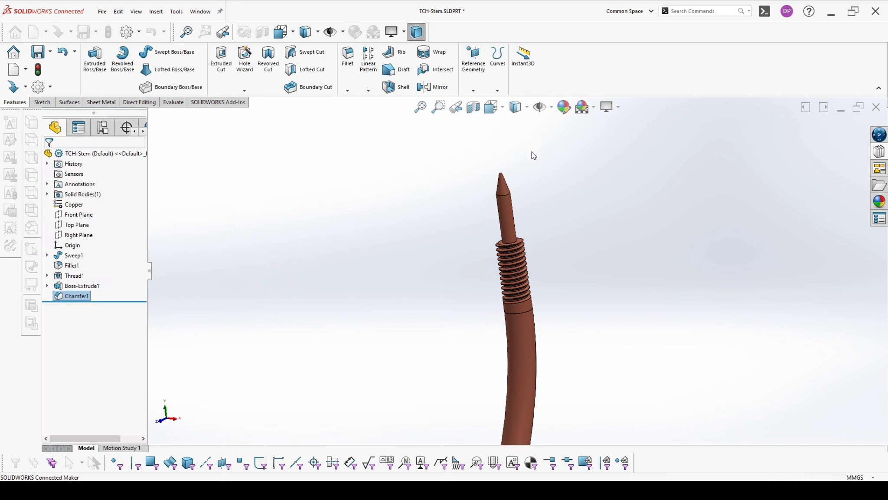
- Start a sketch on the Right Plane and draw a vertical line along the full length of the stem's straight section
scroll(520, 240, "up", 4)
scroll(526, 244, "down", 6)
scroll(506, 246, "up", 8)
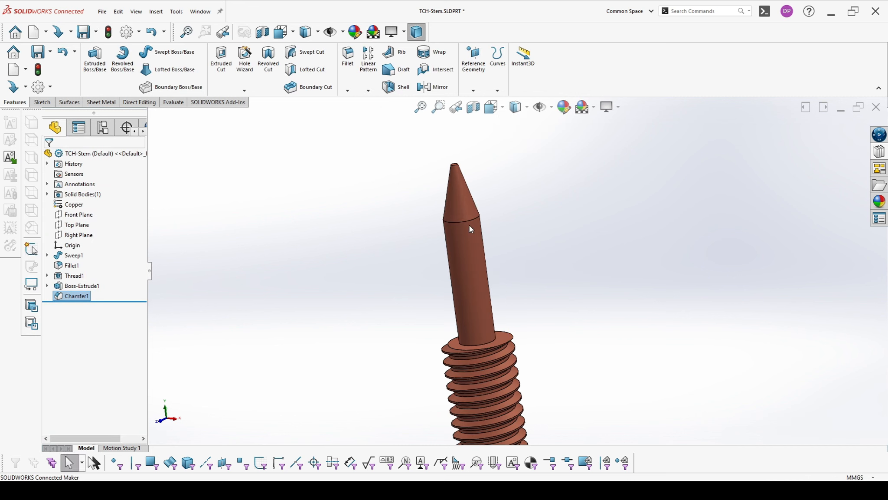
middle_click_drag(518, 334, 519, 378)
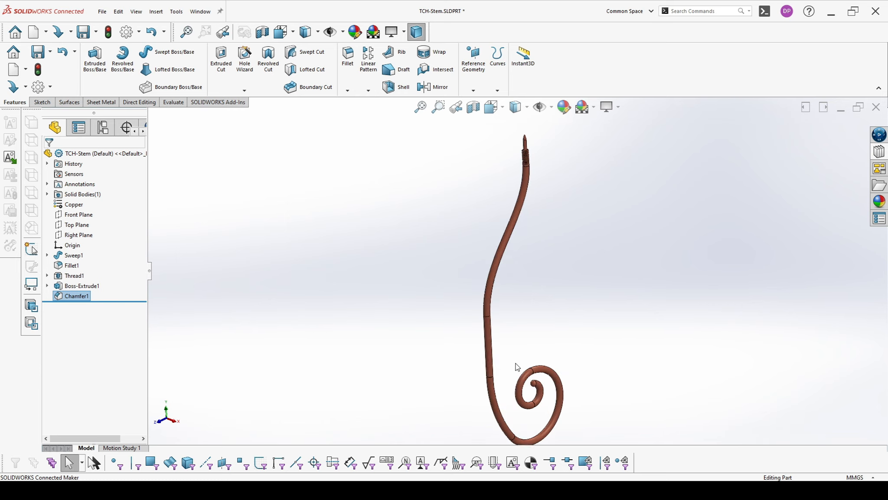
scroll(504, 354, "down", 2)
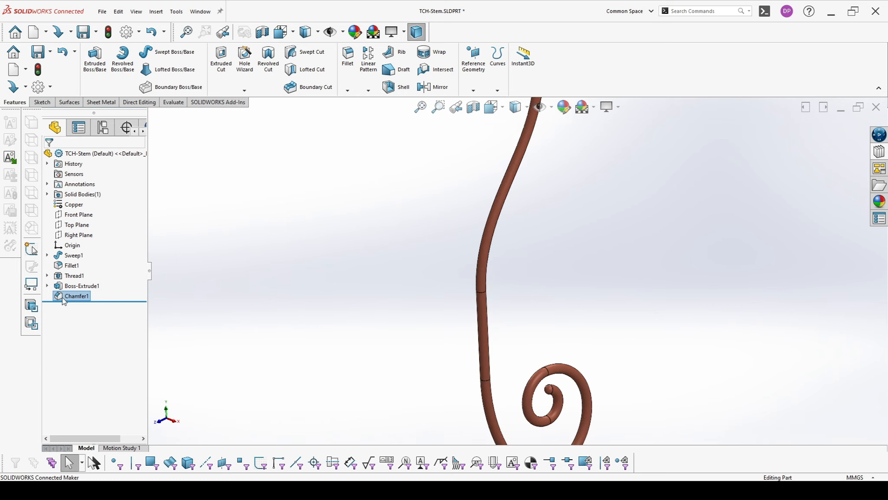
left_click(86, 235)
left_click(92, 219)
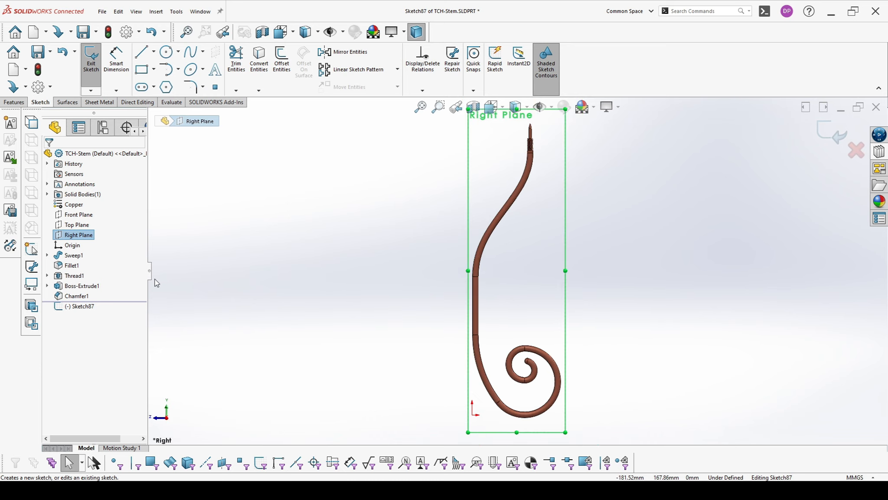
left_click(141, 52)
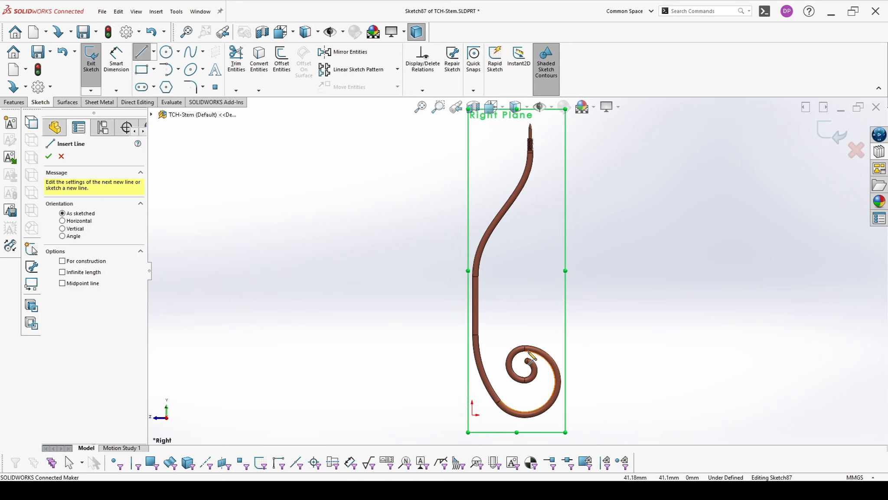
scroll(515, 357, "down", 3)
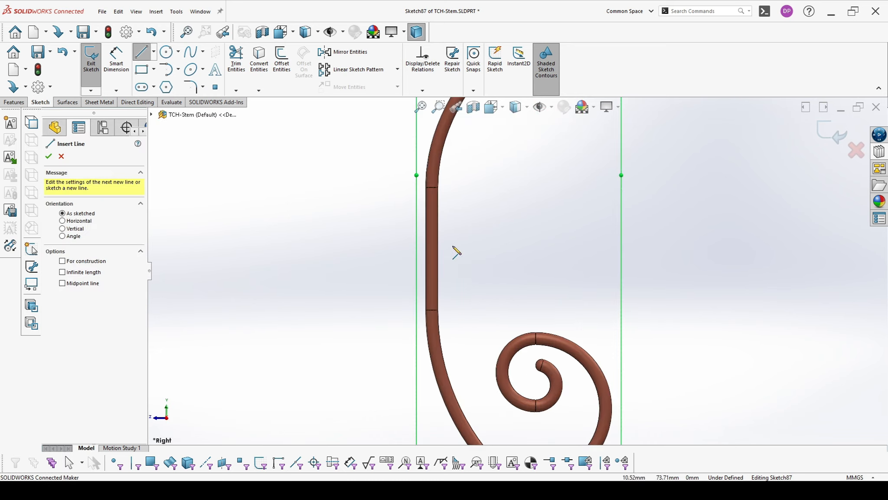
left_click(432, 187)
left_click(432, 310)
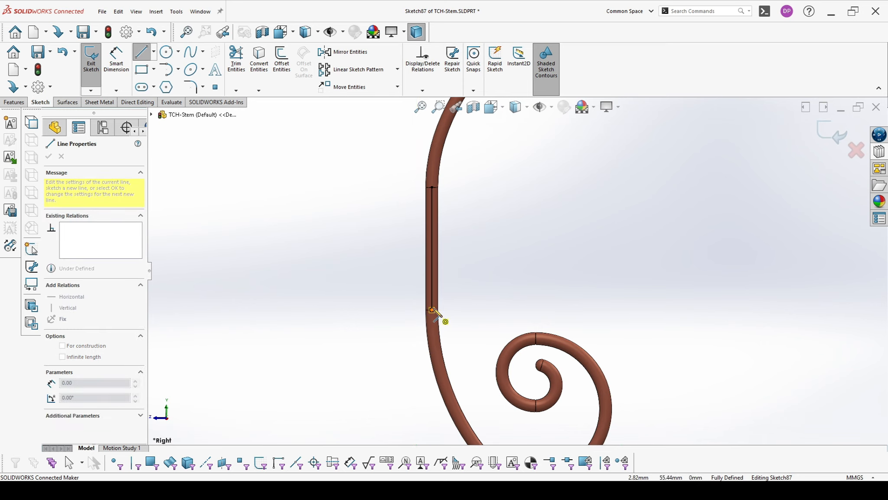
- Continue from the line's lower end with two tangent arcs that curl inward into a small spiral beside the stem
left_click(496, 299)
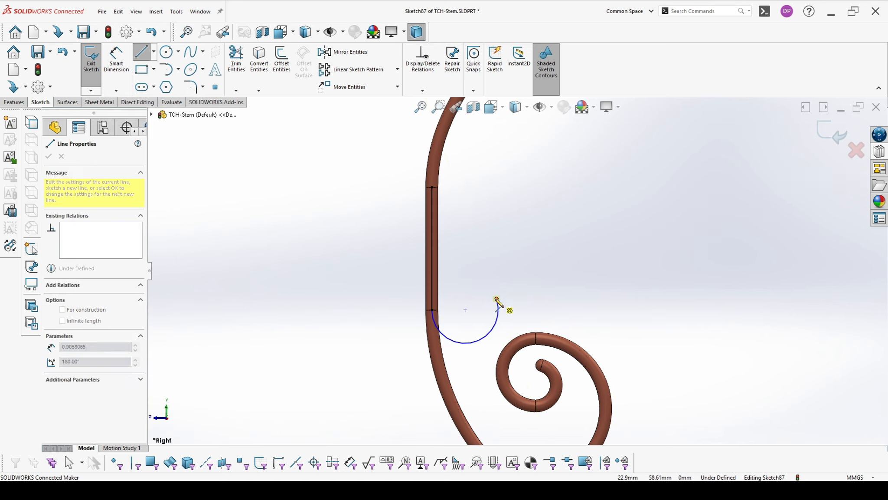
left_click(471, 309)
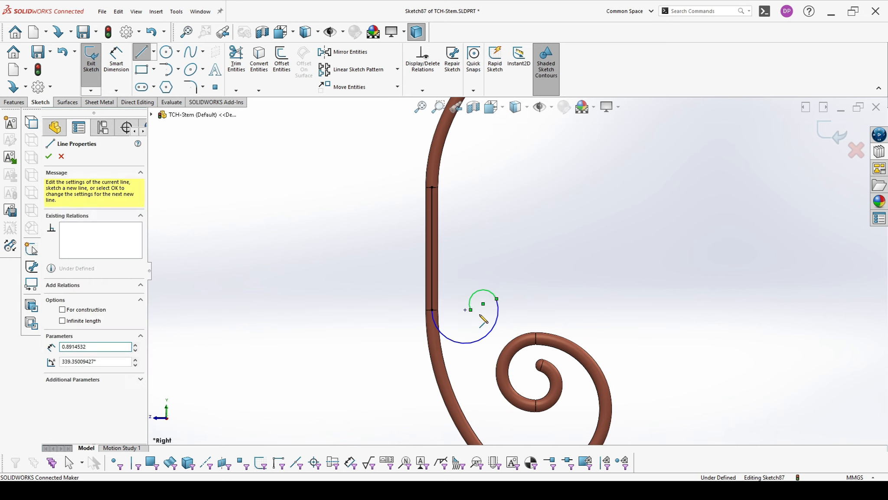
key("Escape")
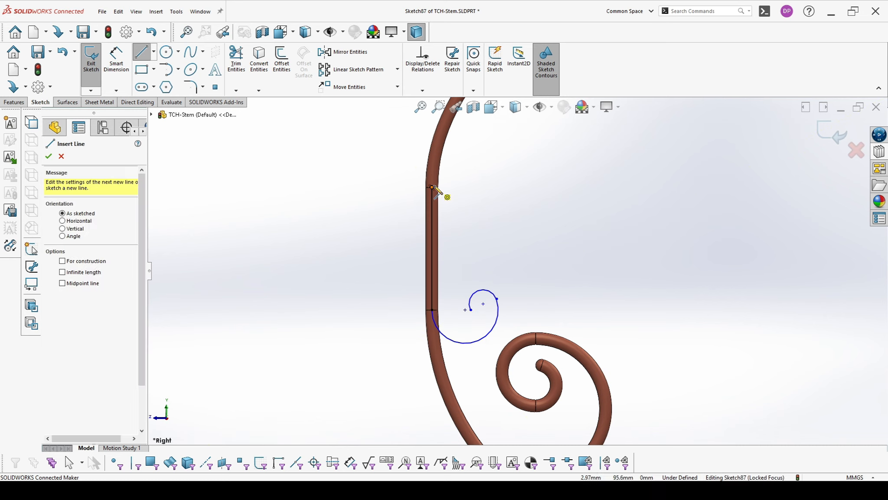
- Draw a larger inward spiral of three tangent arcs from the line's upper end, closing with an arc of about 14 mm radius
left_click(433, 187)
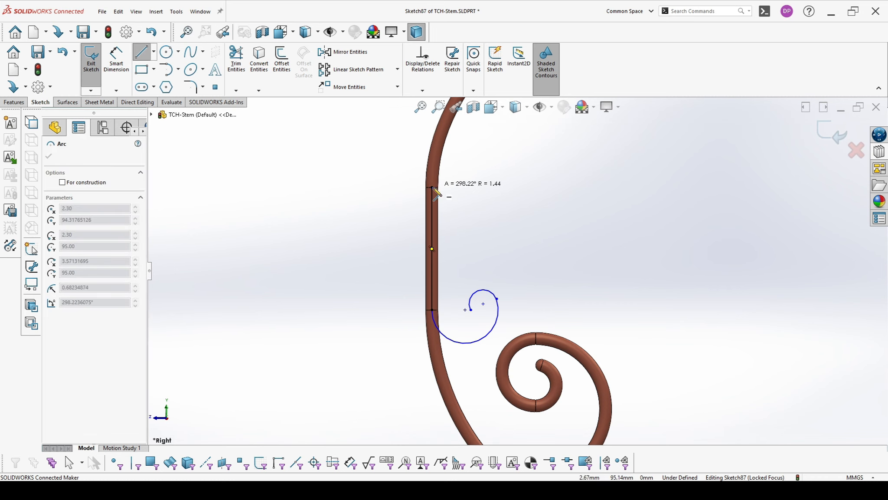
scroll(516, 156, "up", 3)
left_click(558, 201)
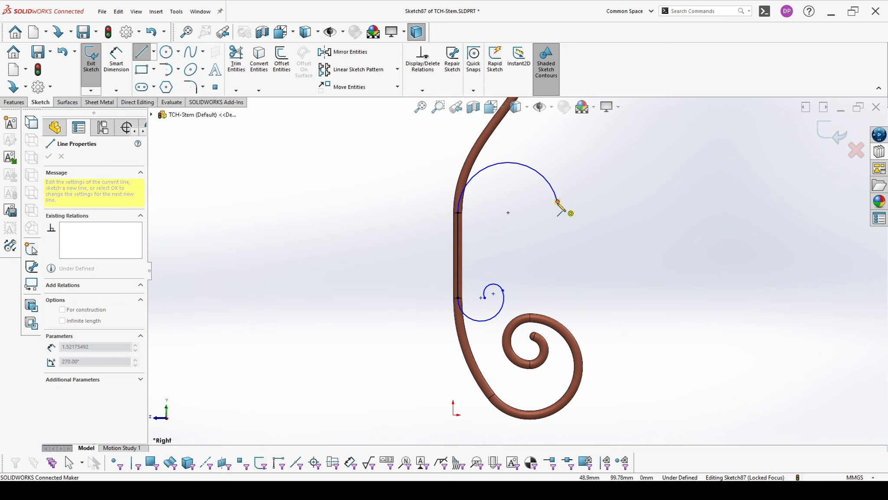
left_click(503, 242)
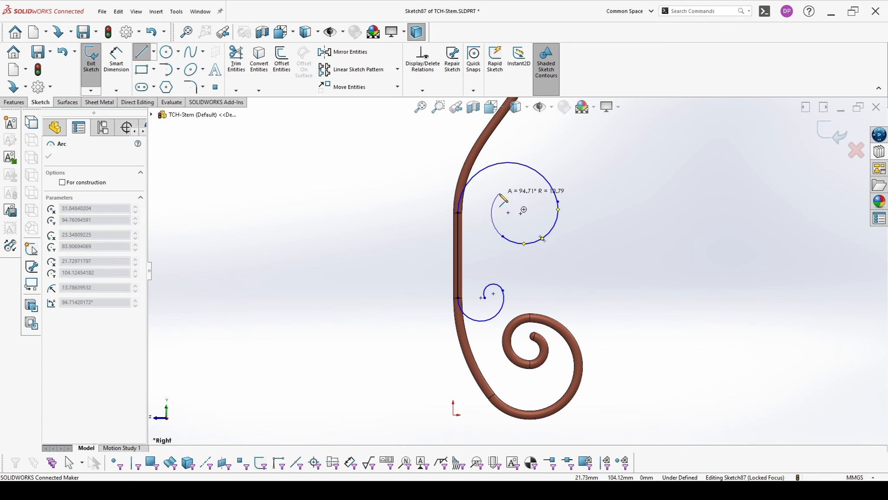
left_click(499, 193)
key("Escape")
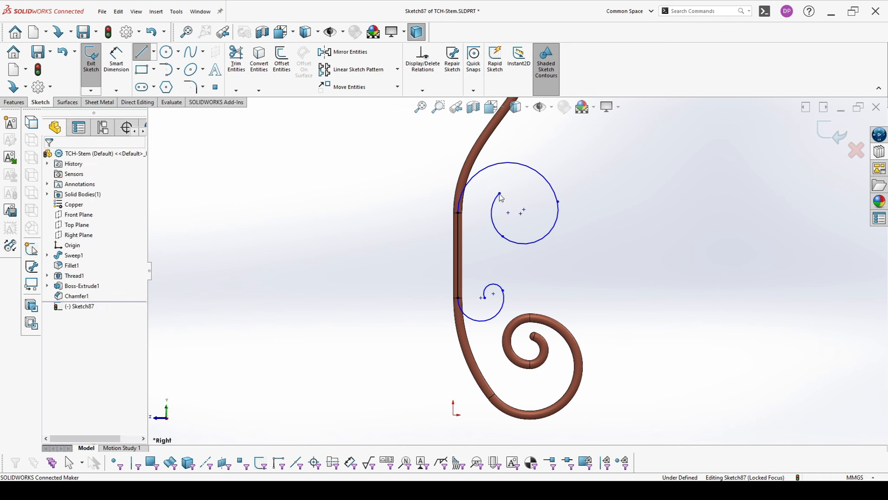
- Sweep a 4 mm circular profile along the double-scroll sketch as a separate body
left_click(14, 102)
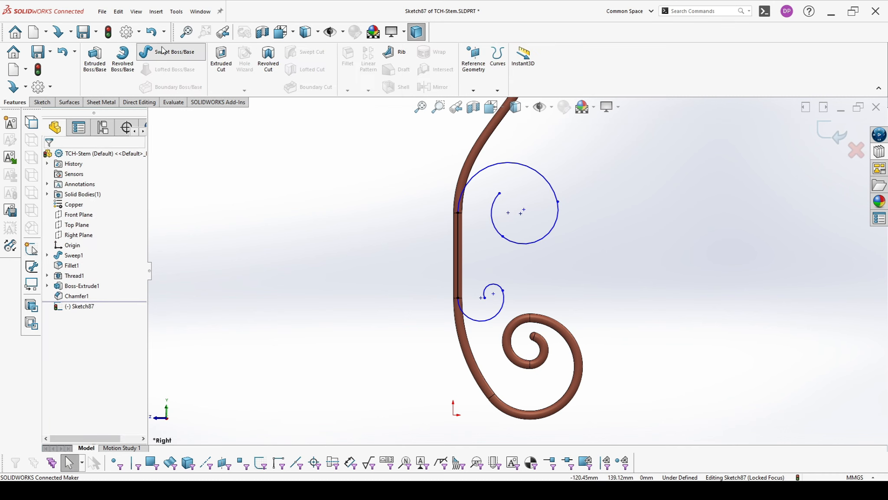
left_click(146, 51)
left_click(63, 191)
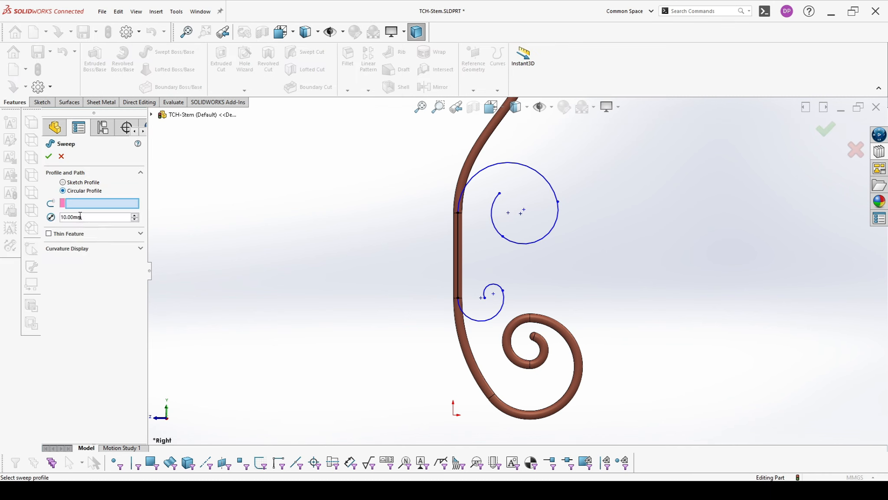
type("4")
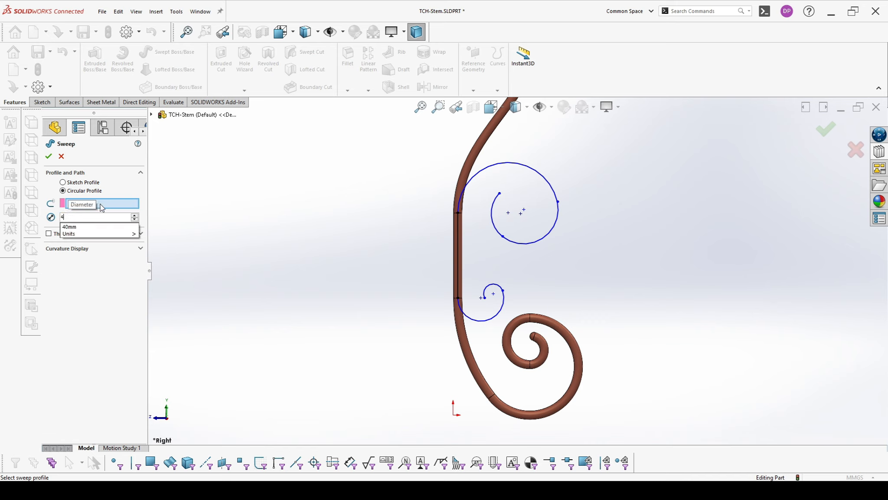
key("Return")
left_click(523, 167)
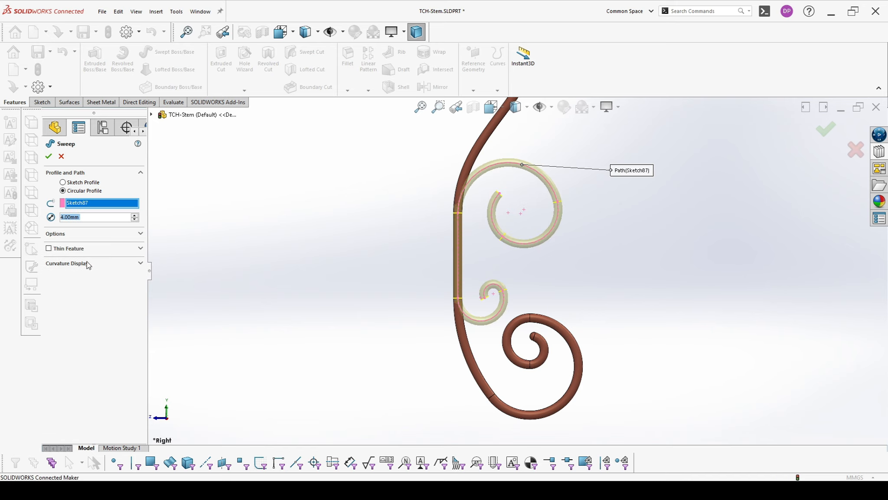
left_click(74, 234)
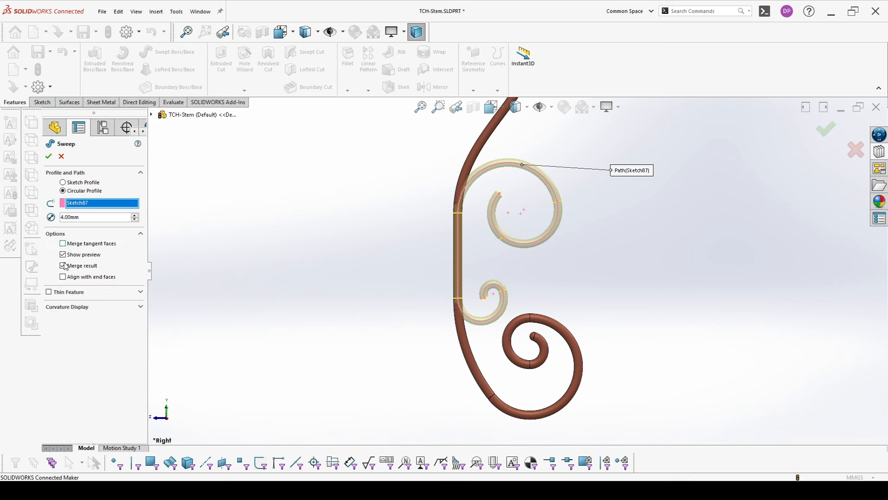
left_click(48, 156)
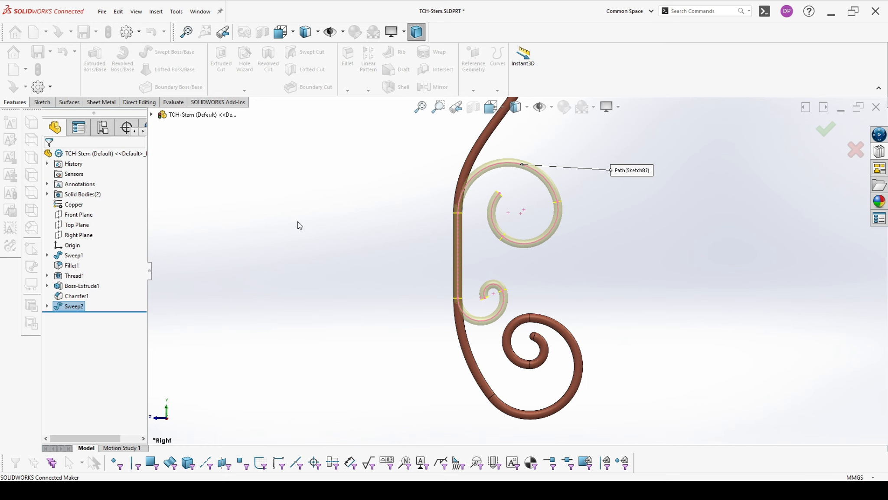
- Create a reference axis at the intersection of the Right Plane and Front Plane
scroll(559, 275, "up", 2)
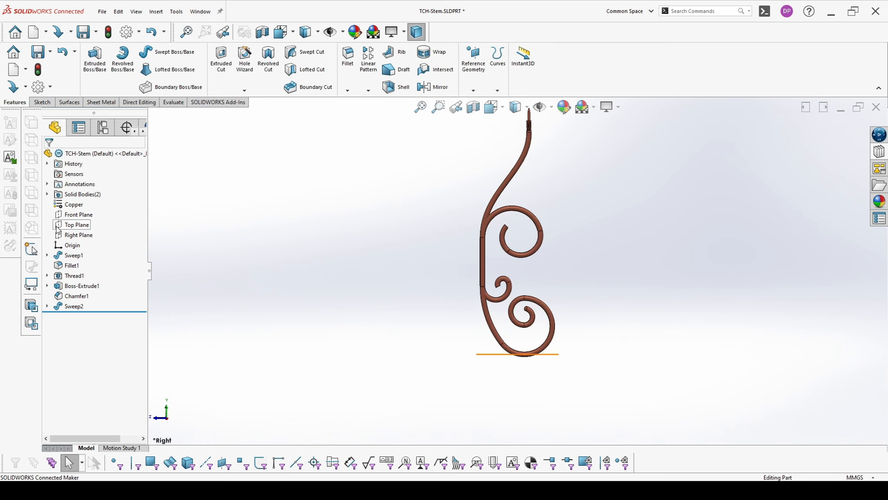
left_click(74, 234)
left_click(72, 215, "ctrl")
scroll(517, 226, "up", 4)
middle_click_drag(517, 226, 519, 265)
left_click(476, 93)
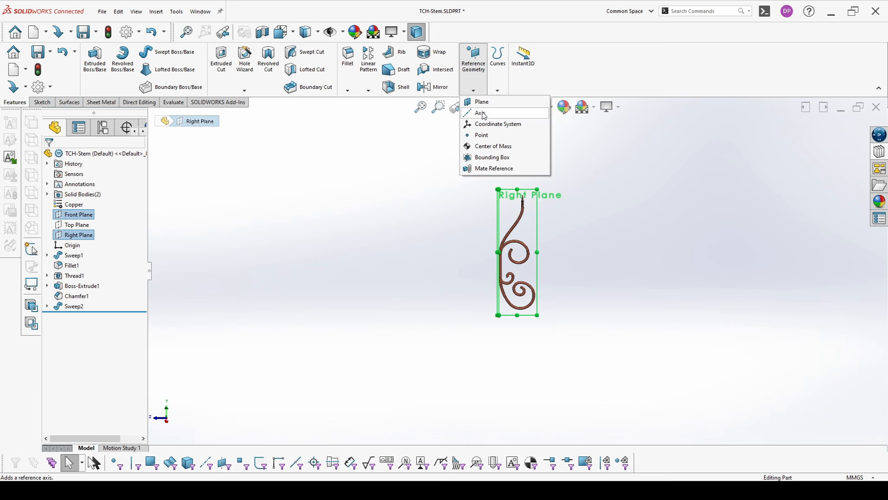
left_click(480, 113)
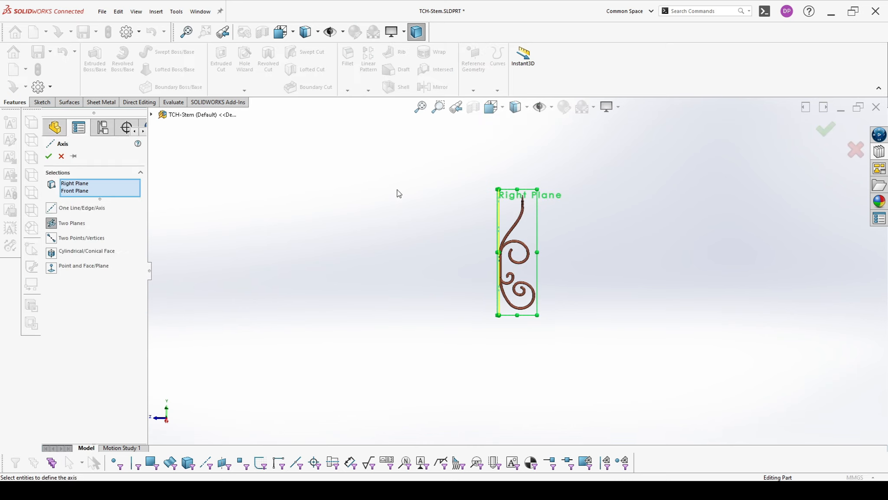
left_click(48, 156)
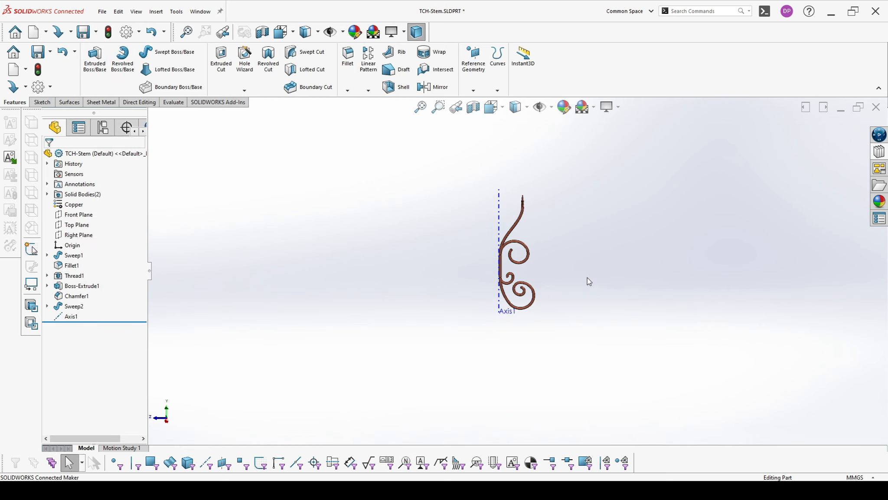
- Set up a Move/Copy Body rotation of the double-scroll body about the reference axis at 30 degrees
scroll(588, 277, "down", 3)
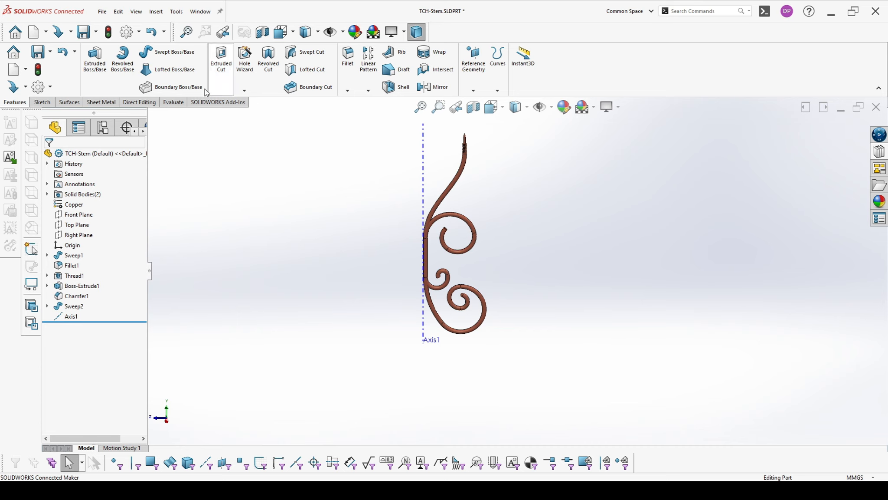
left_click(143, 102)
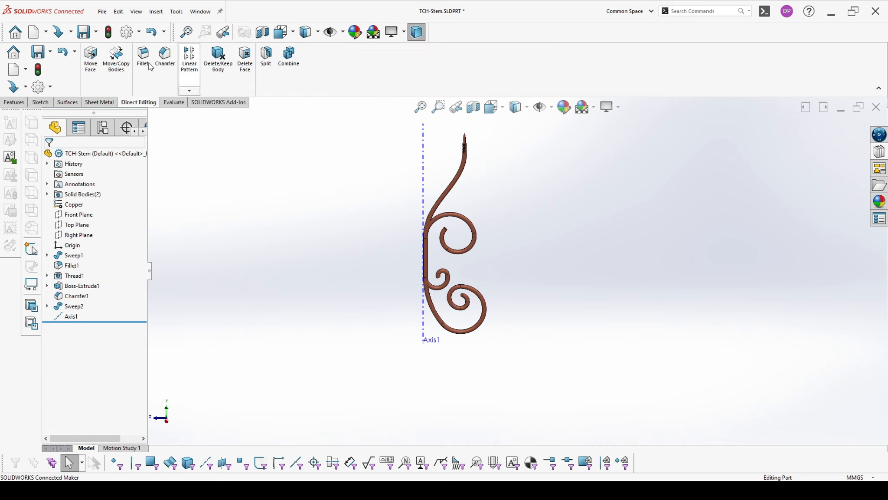
left_click(116, 60)
left_click(464, 220)
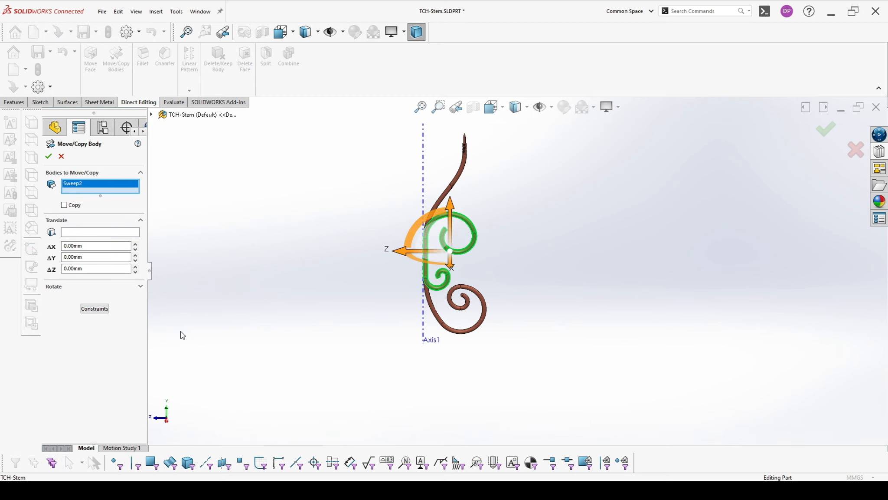
left_click(140, 287)
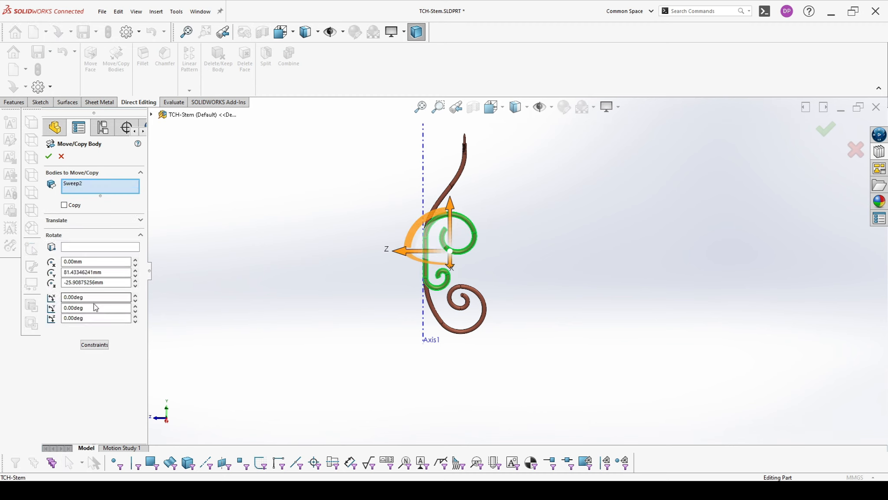
left_click(87, 247)
left_click(423, 151)
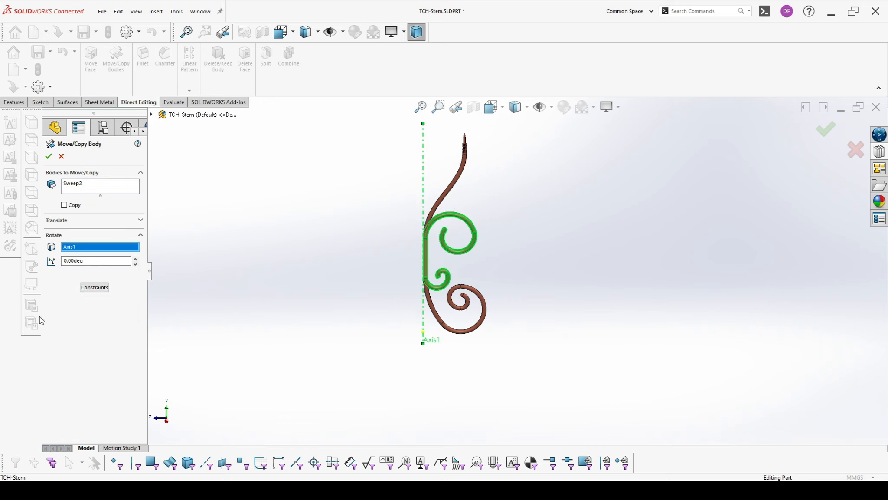
left_click(96, 261)
type("30")
key("Return")
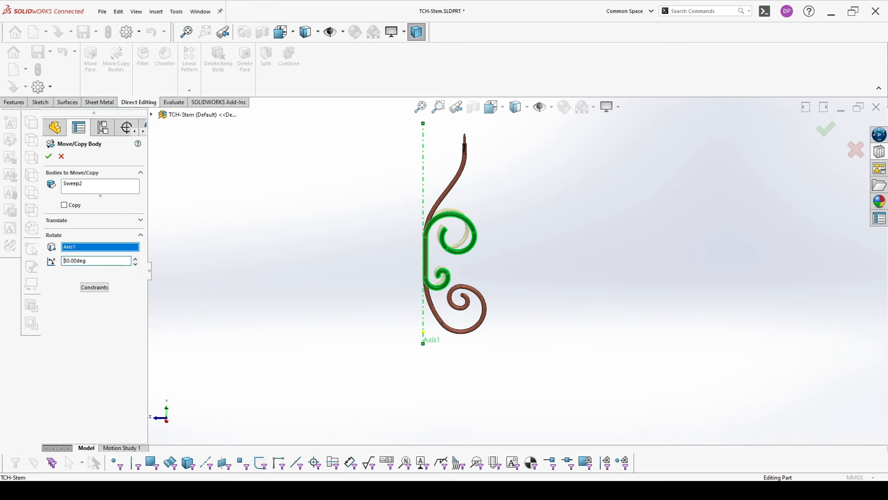
- Set the double-scroll body's rotation angle to 60 degrees and apply the move
middle_click_drag(601, 241, 592, 384)
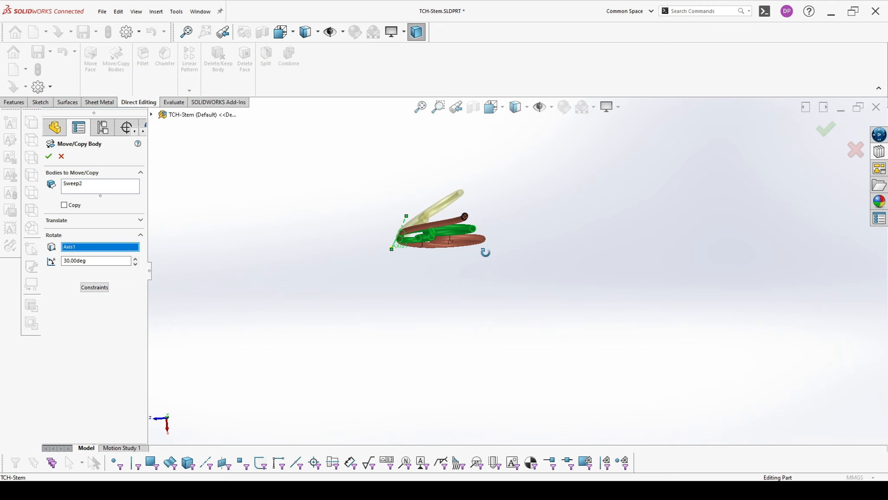
scroll(400, 209, "down", 5)
middle_click_drag(399, 209, 479, 246)
double_click(102, 261)
key("Return")
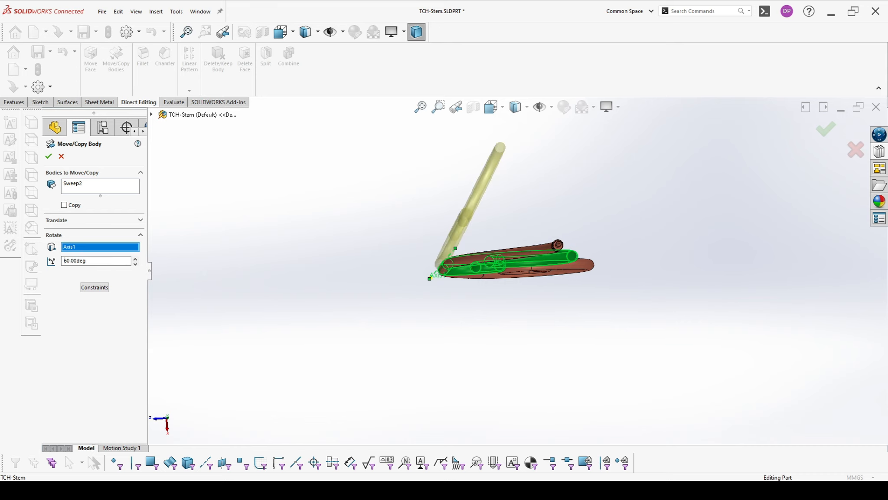
scroll(543, 272, "up", 4)
middle_click_drag(535, 243, 528, 193)
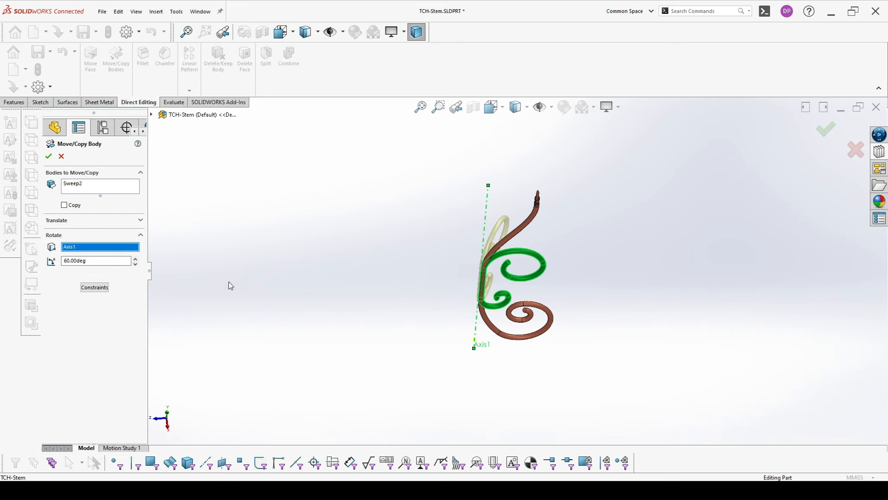
left_click(49, 157)
- Fillet both free end edges of the rotated double-scroll body with a 2 mm radius
scroll(481, 297, "down", 3)
middle_click_drag(486, 292, 537, 289)
scroll(538, 287, "down", 4)
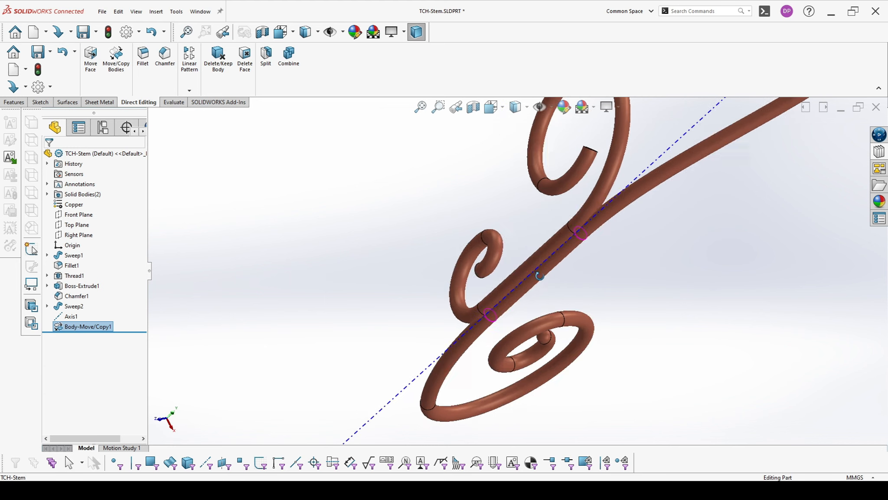
left_click(143, 57)
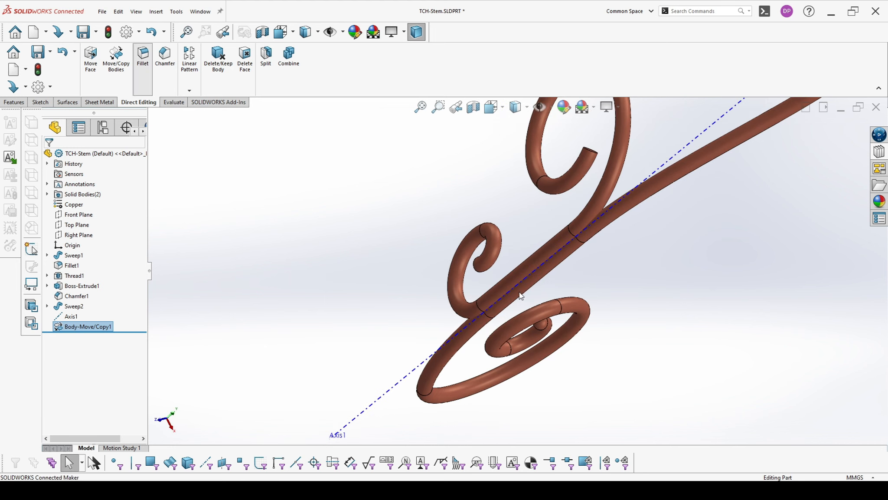
left_click(474, 265)
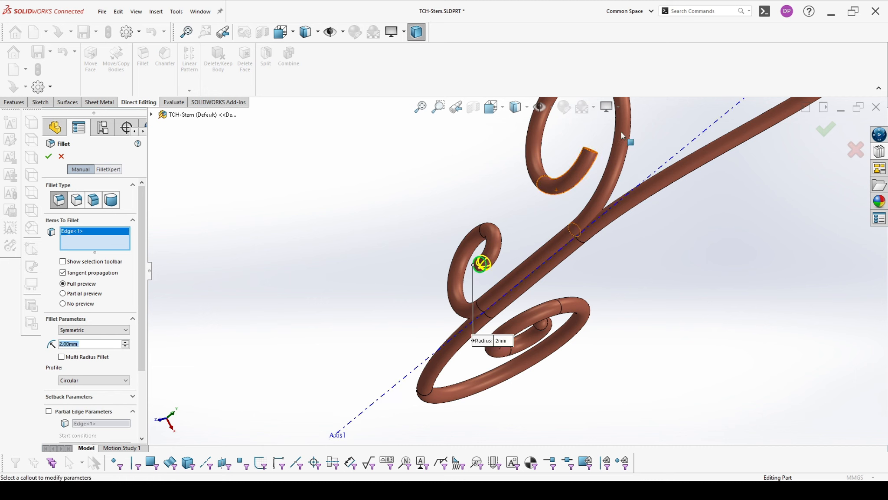
left_click(591, 154)
left_click(48, 155)
- Set up a circular pattern about the reference axis with 3 equally spaced instances over 360 degrees
middle_click_drag(602, 304, 536, 203)
scroll(537, 204, "up", 2)
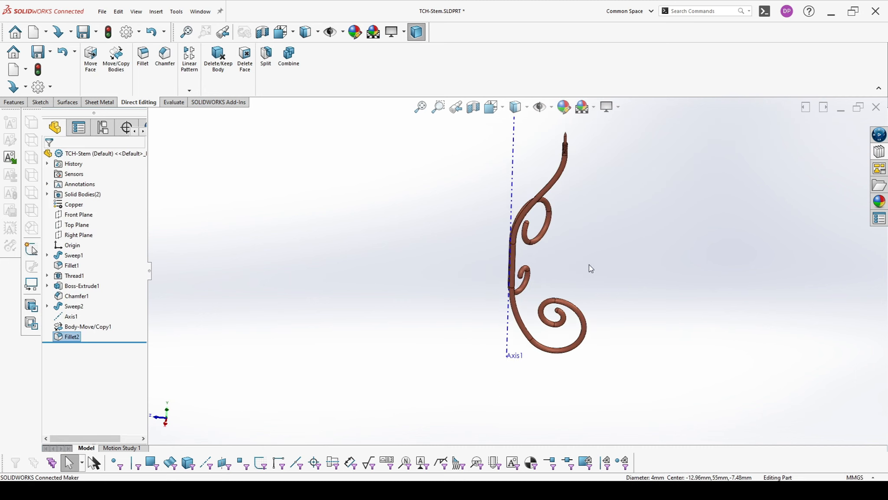
left_click(189, 90)
left_click(198, 113)
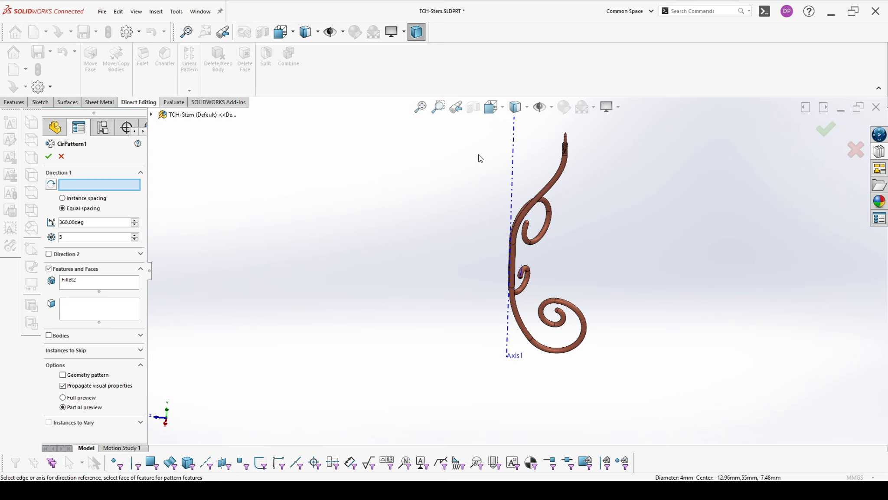
left_click(512, 165)
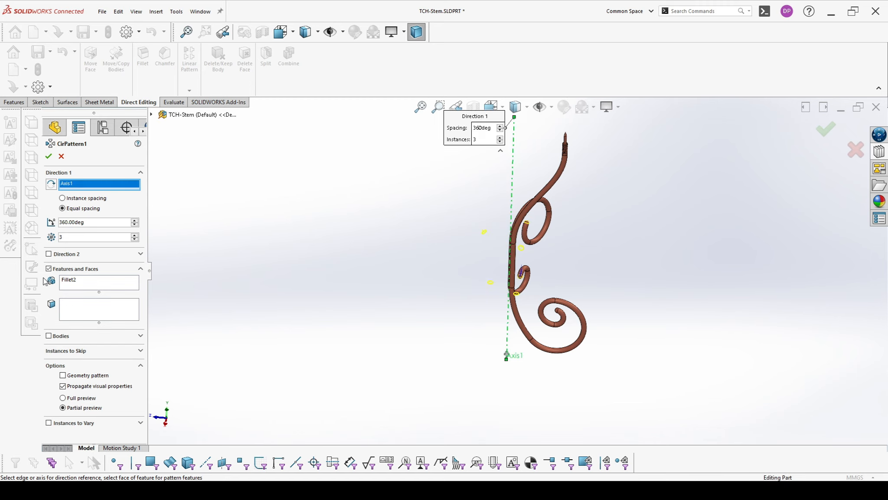
- Replace the fillet feature in the circular pattern with the double-scroll and main stem bodies, and complete the pattern
left_click(75, 286)
key("Delete")
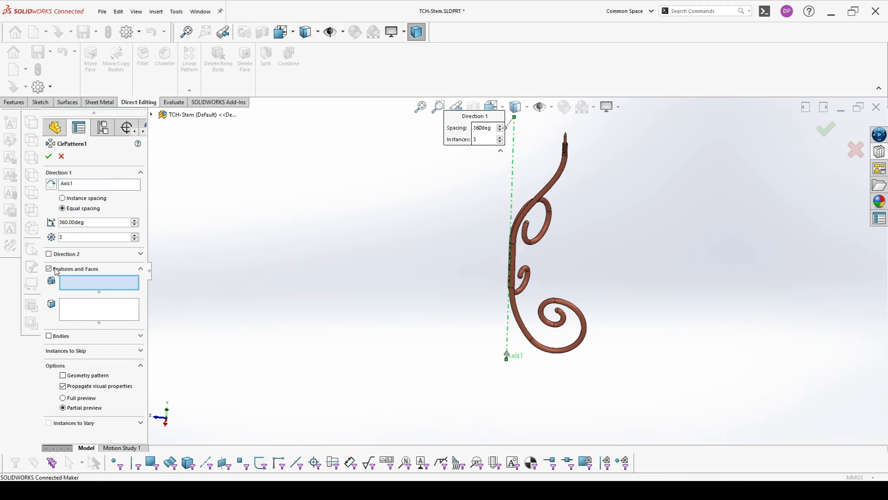
left_click(49, 268)
left_click(63, 284)
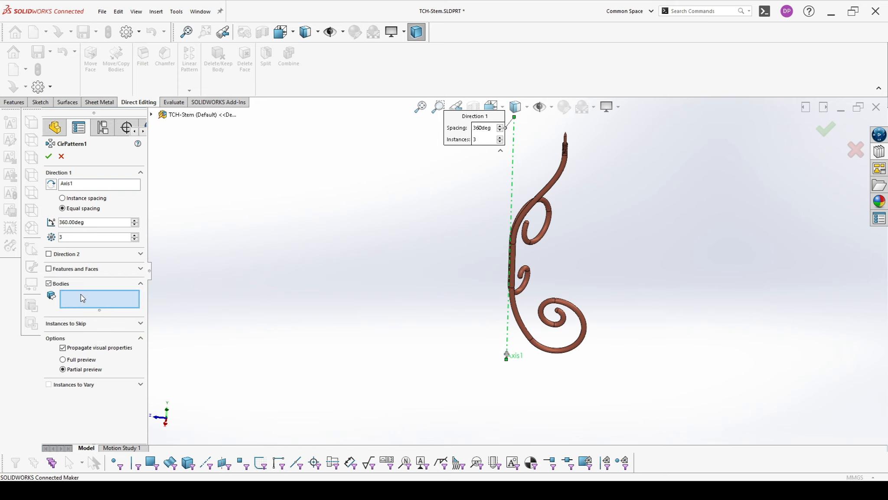
left_click(544, 223)
left_click(538, 203)
middle_click_drag(247, 266, 320, 304)
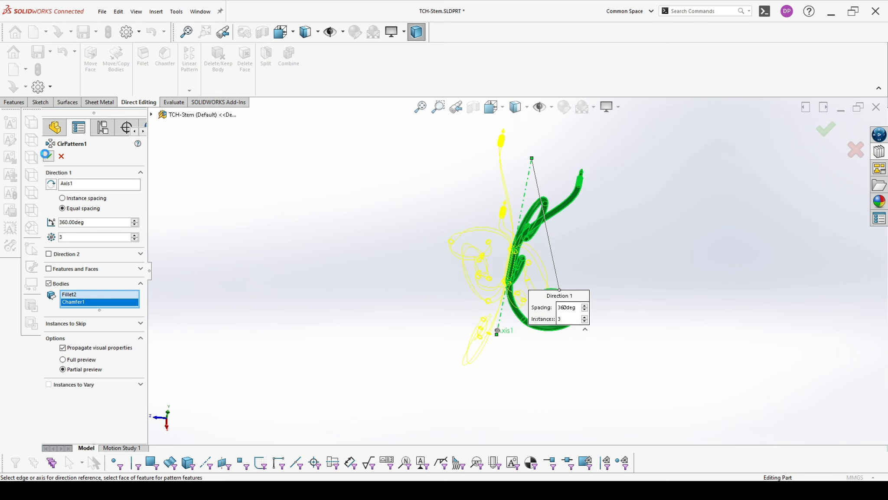
- Create a reference plane offset 55 mm above the Top Plane
middle_click_drag(559, 303, 458, 244)
mouse_move(577, 264)
middle_mouse_down()
mouse_move(521, 266)
mouse_move(576, 274)
middle_mouse_up()
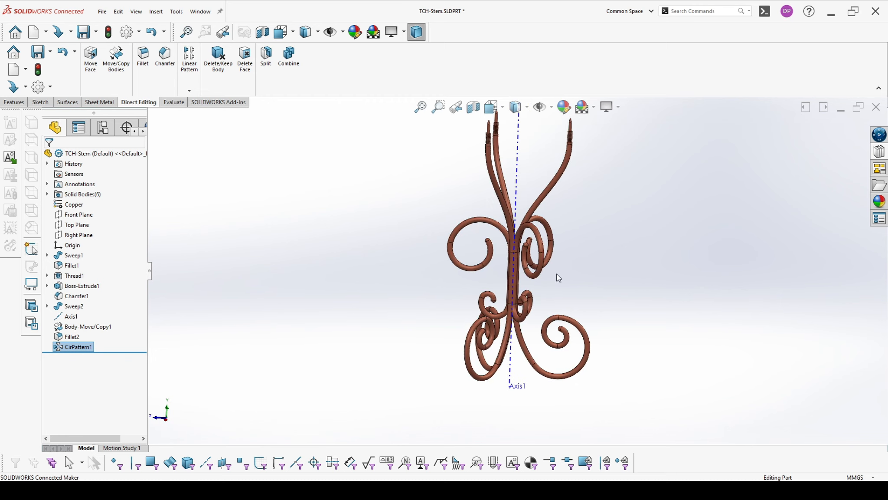
scroll(675, 332, "down", 3)
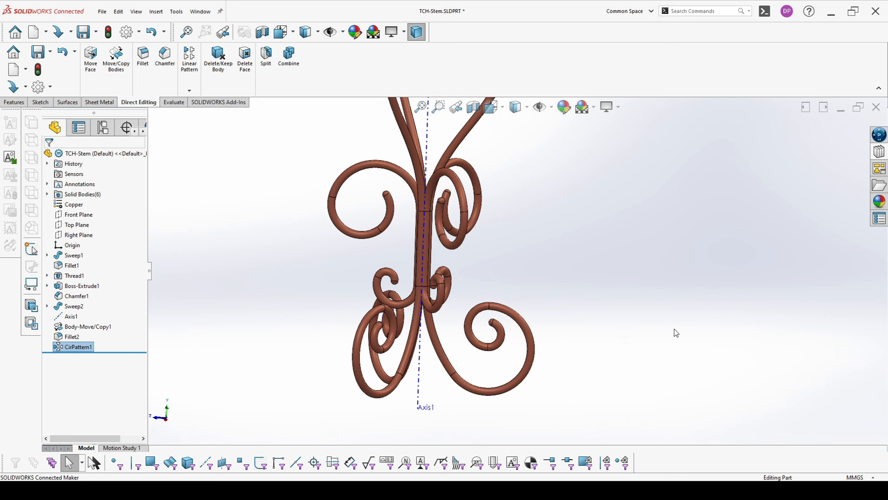
left_click(77, 225)
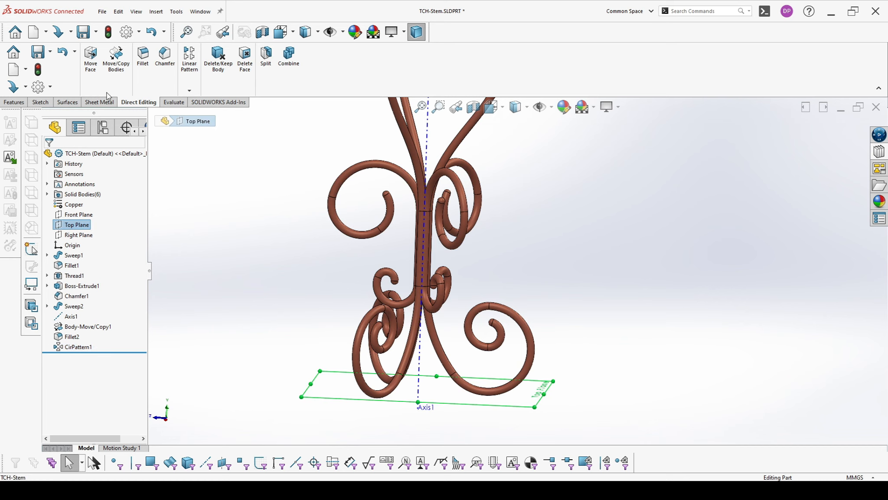
left_click(14, 102)
left_click(474, 79)
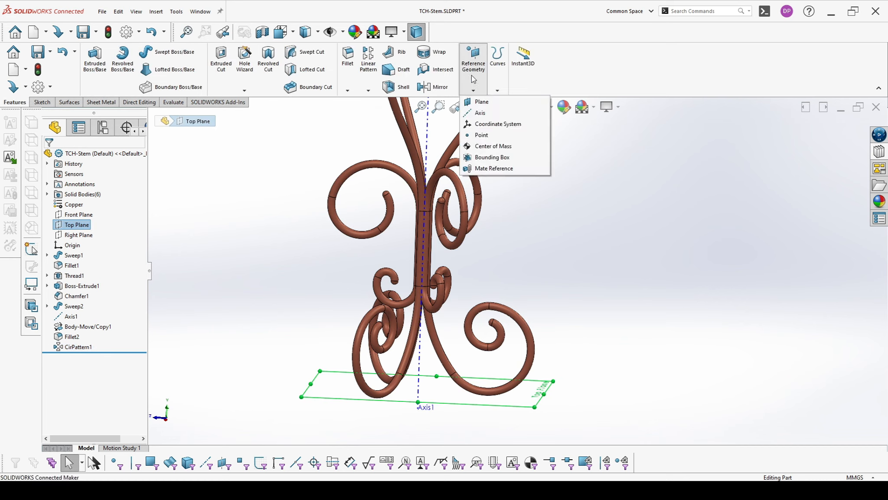
left_click(481, 102)
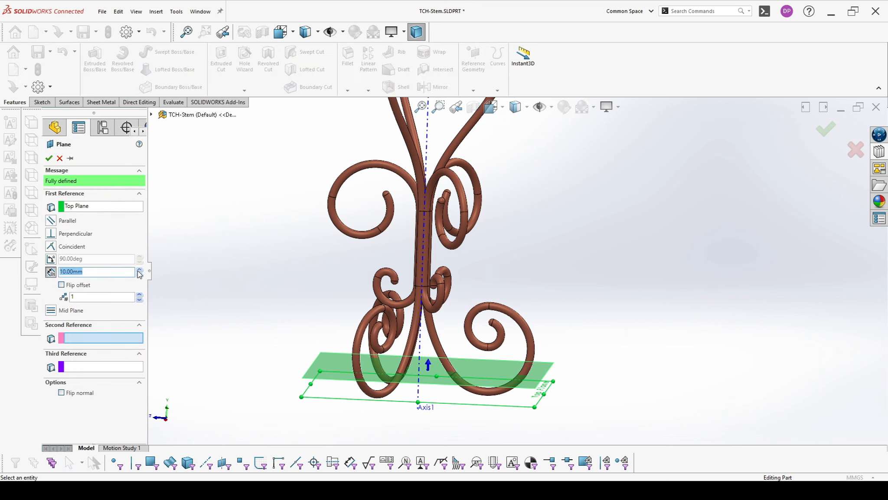
left_click(139, 270)
left_click(138, 269)
left_click(139, 270)
left_click(139, 269)
left_click(139, 270)
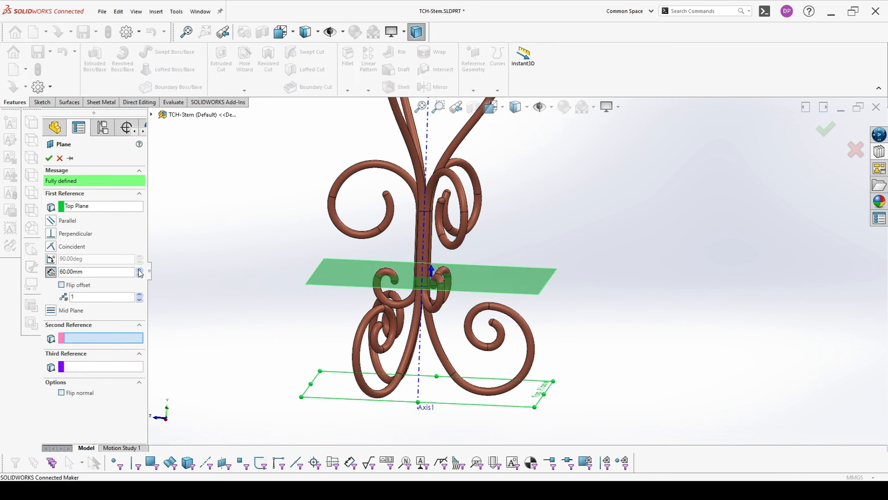
type("55")
key("Return")
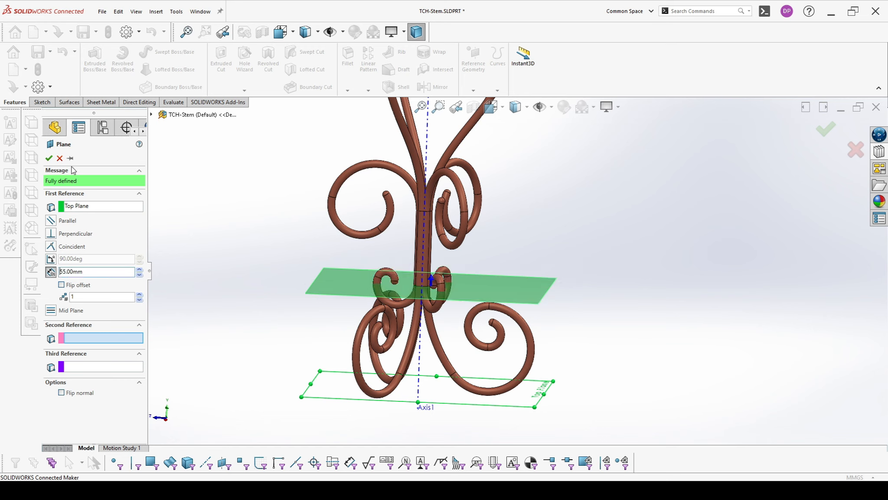
left_click(48, 158)
- Start a sketch on the new offset plane and draw a circle of about 5 mm radius centred on the origin
left_click(503, 288)
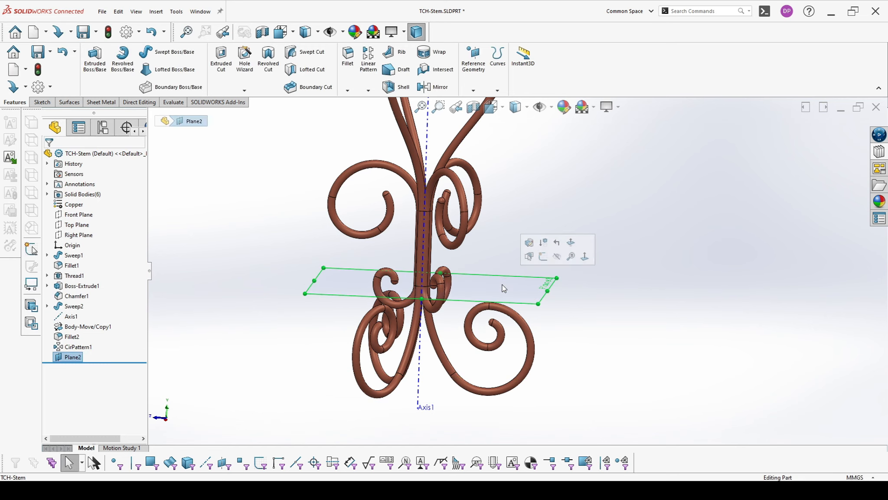
left_click(542, 256)
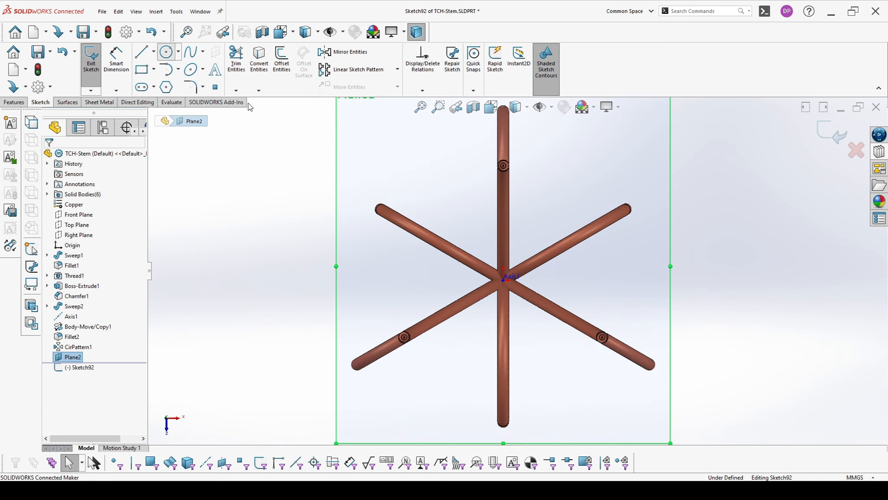
left_click(503, 279)
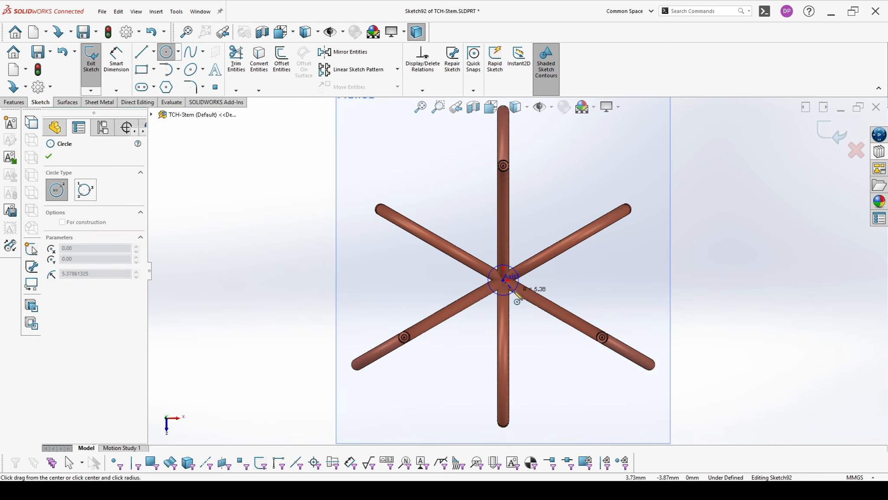
left_click(513, 290)
- Set up a helix from the circle, defined by Height and Pitch, with a constant pitch of 1.2 mm
scroll(520, 294, "up", 4)
middle_click_drag(446, 255, 449, 79)
left_click(14, 102)
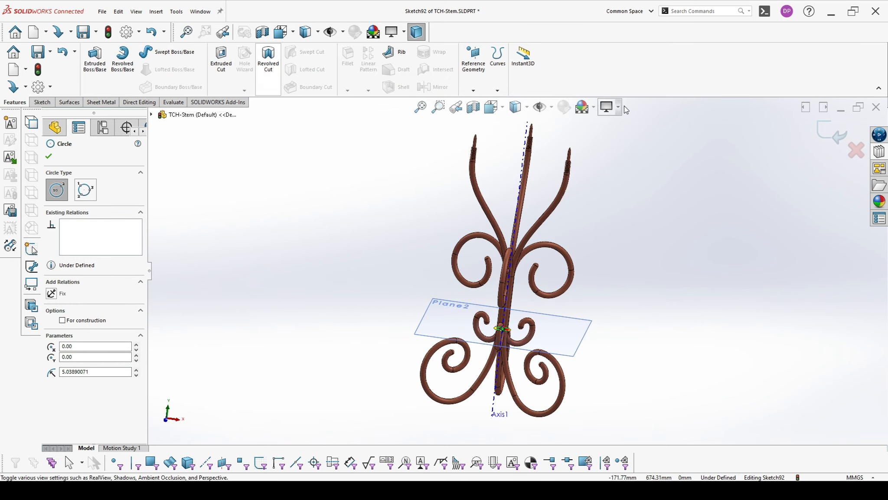
left_click(498, 91)
left_click(514, 113)
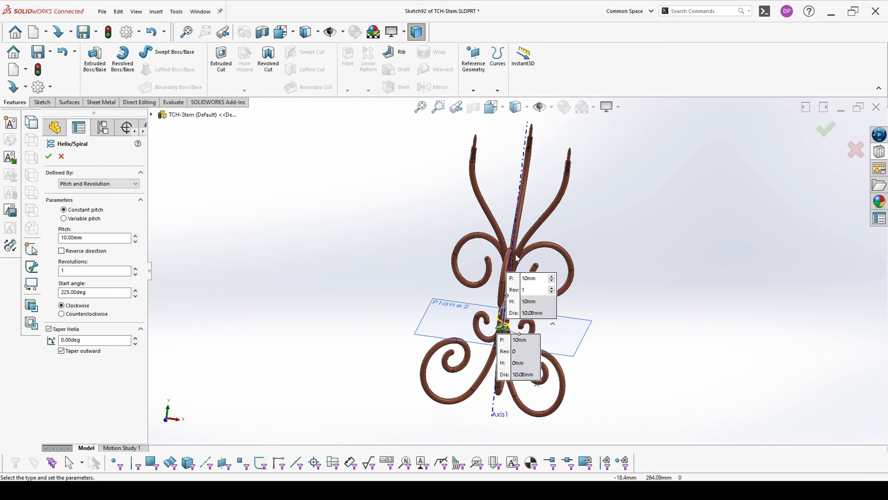
scroll(469, 296, "down", 2)
scroll(469, 296, "down", 2)
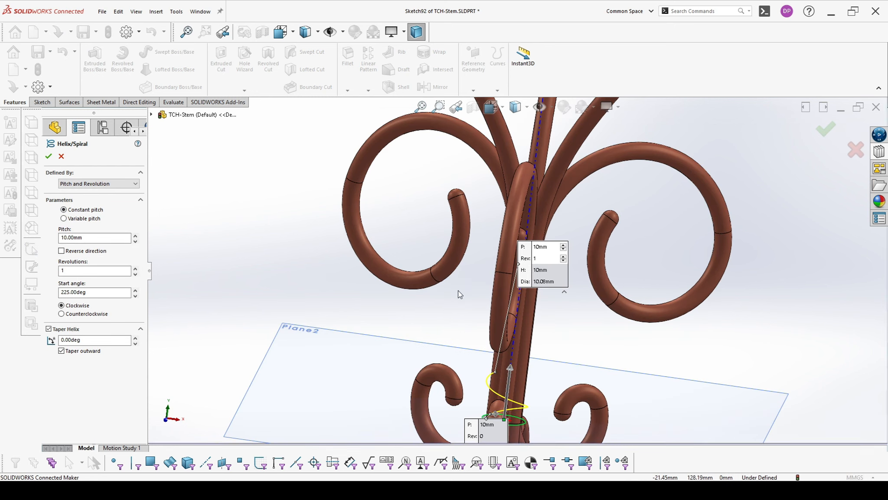
left_click(91, 183)
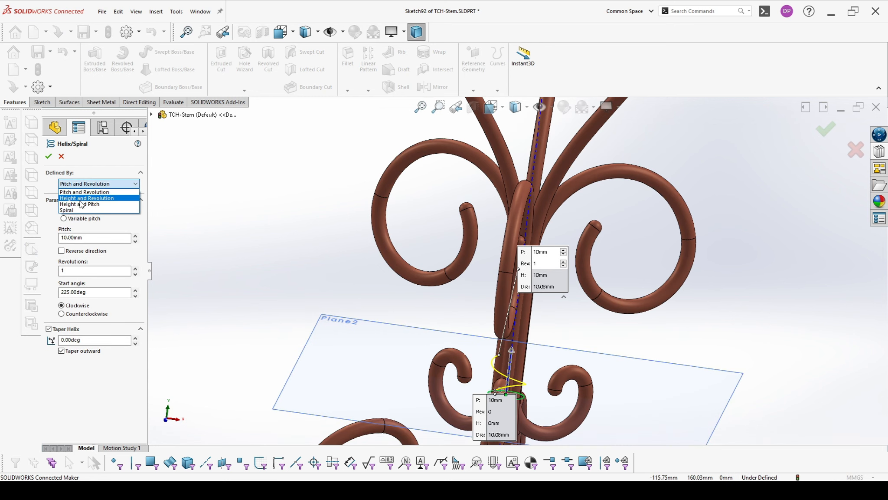
left_click(79, 205)
scroll(646, 336, "up", 2)
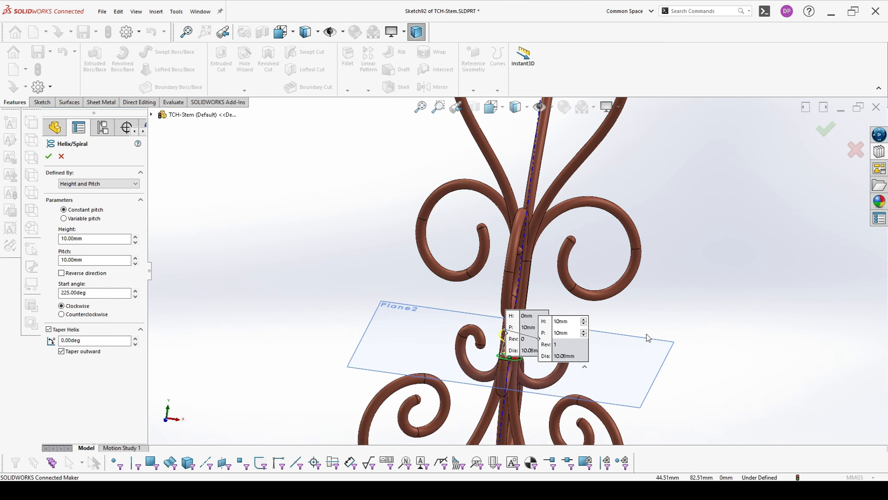
scroll(647, 337, "down", 2)
double_click(115, 260)
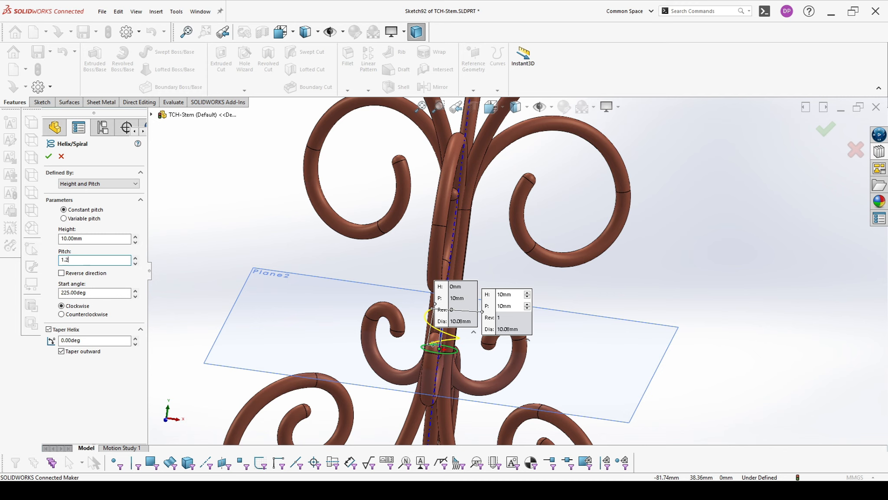
key("Return")
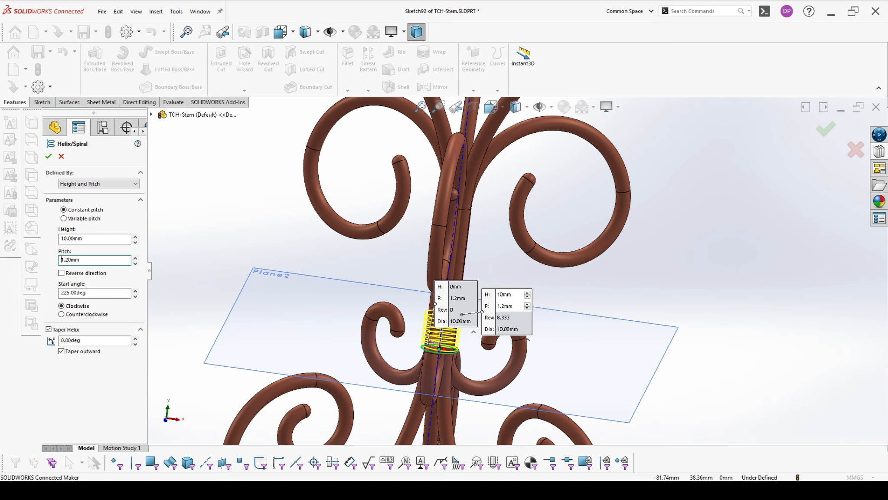
- Increase the helix height to span the stem's straight middle section, and complete the helix
left_click(136, 237)
middle_click_drag(365, 257, 403, 258)
left_click(135, 237)
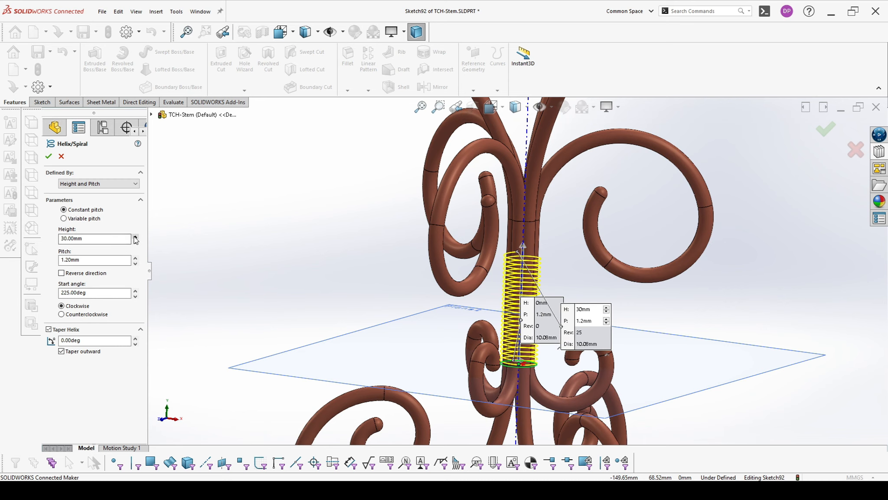
left_click(135, 237)
left_click(48, 156)
- Hide the offset reference plane and the central axis
scroll(677, 347, "up", 3)
left_click(627, 323)
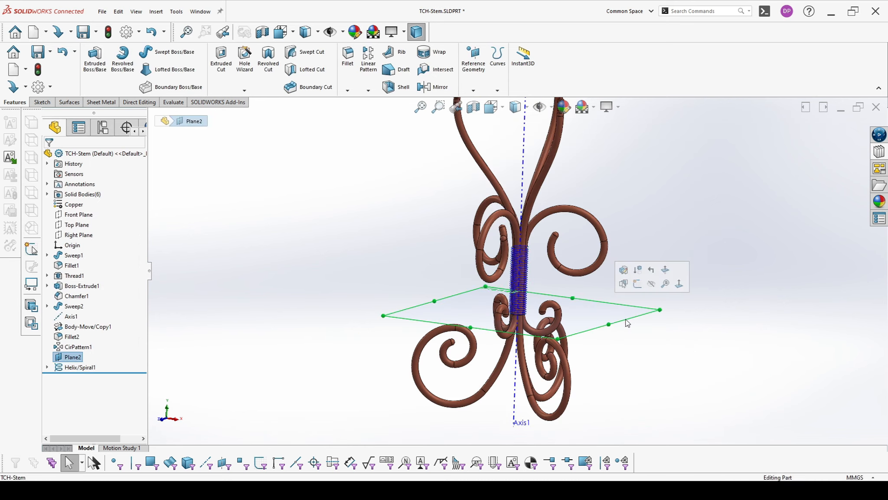
left_click(651, 283)
left_click(522, 198)
left_click(565, 160)
- Sweep a 1 mm diameter circular profile along the helix to form the binding coil, and hide the helix curve
left_click(80, 367)
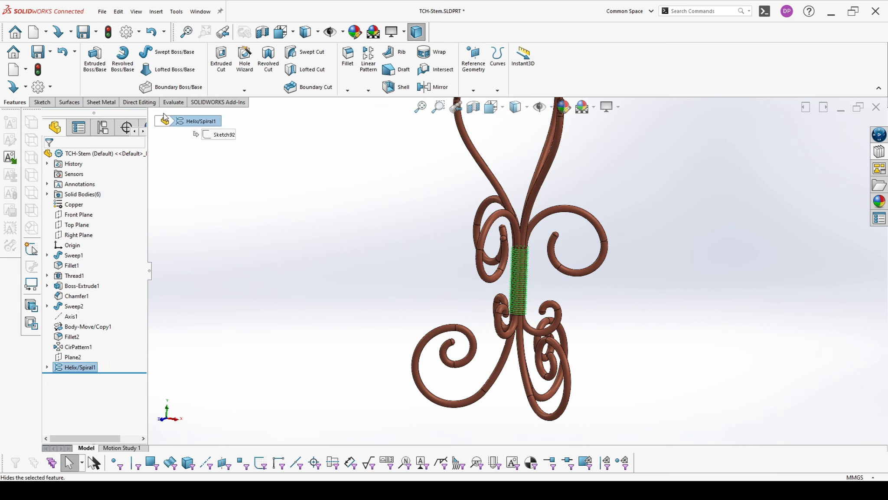
left_click(155, 59)
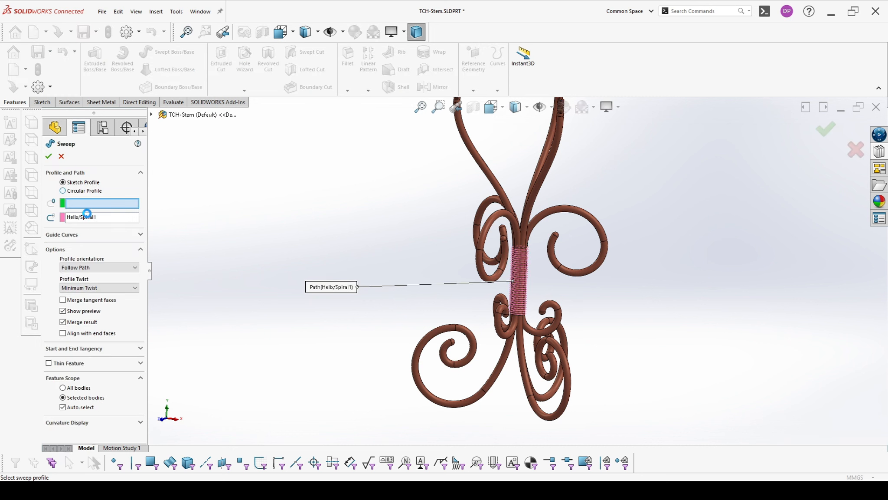
left_click(63, 190)
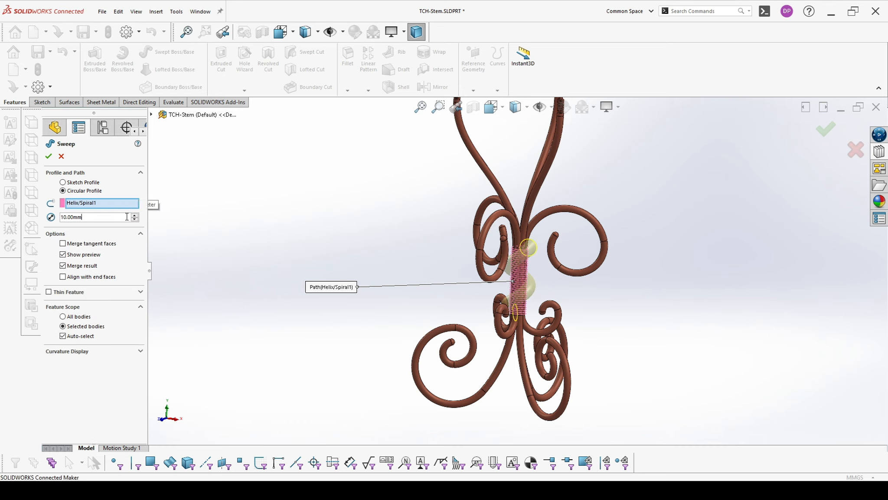
type("1")
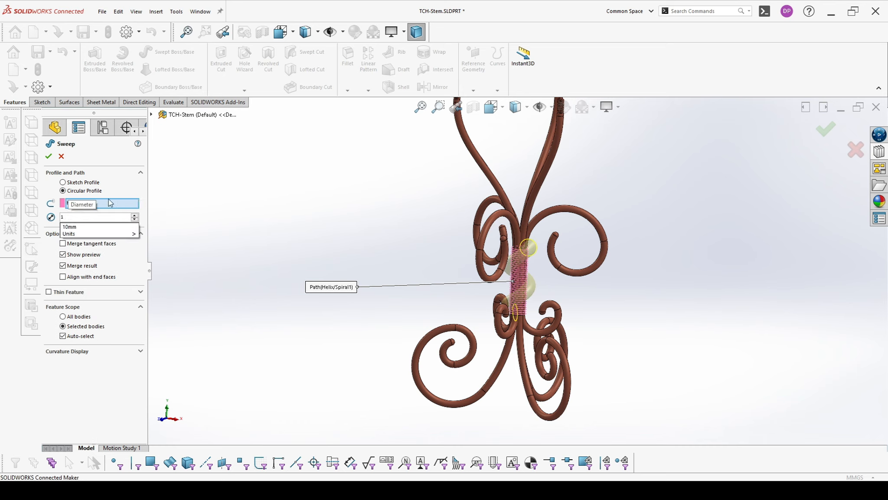
left_click(109, 202)
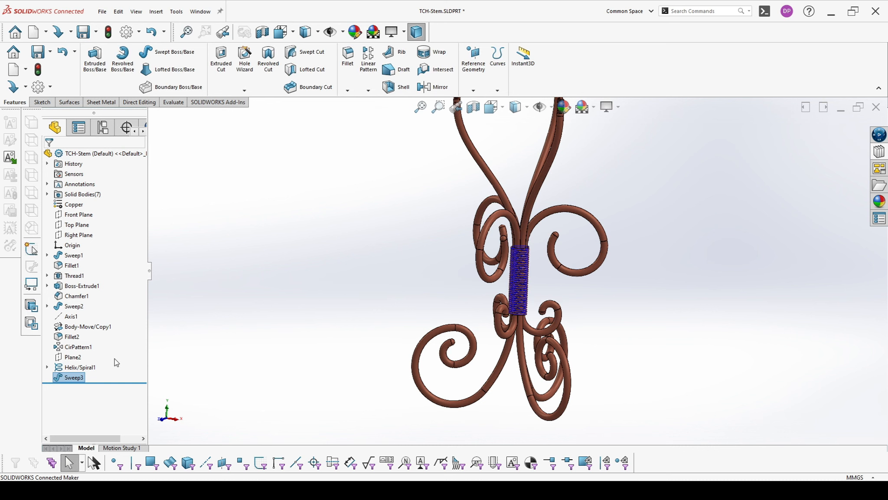
left_click(79, 368)
left_click(85, 353)
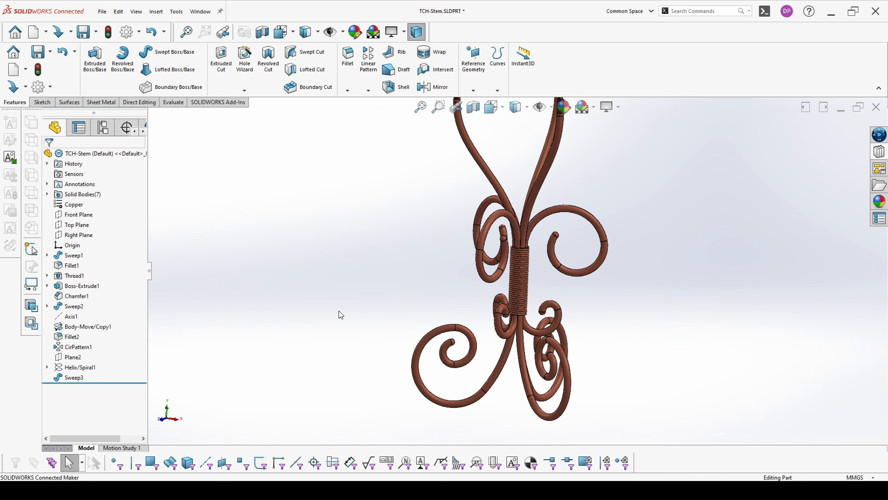
- Edit the double-scroll sweep's path sketch to shorten the inner curl of the upper scroll, and rebuild the part
scroll(341, 315, "up", 3)
middle_click_drag(463, 306, 566, 288)
scroll(550, 288, "down", 2)
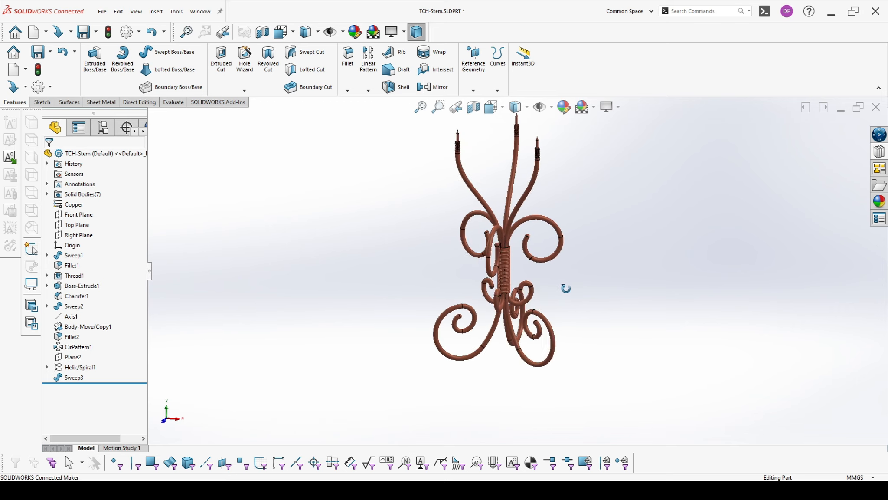
left_click(73, 305)
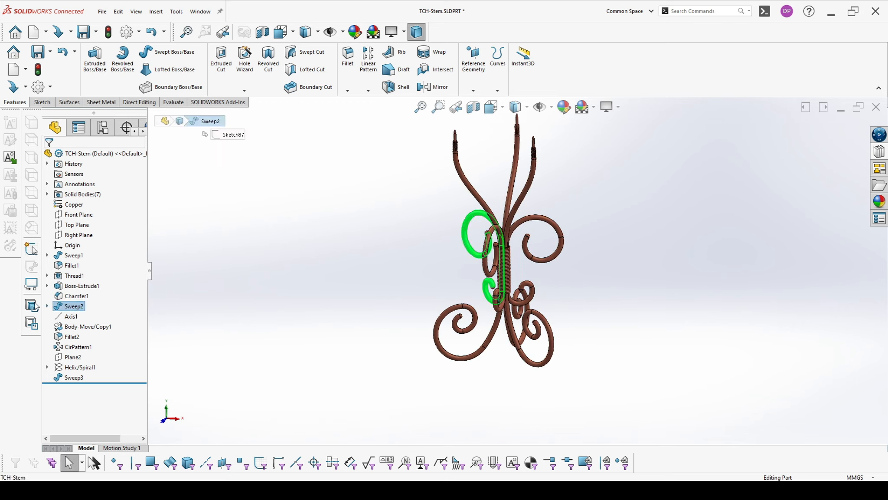
left_click(47, 306)
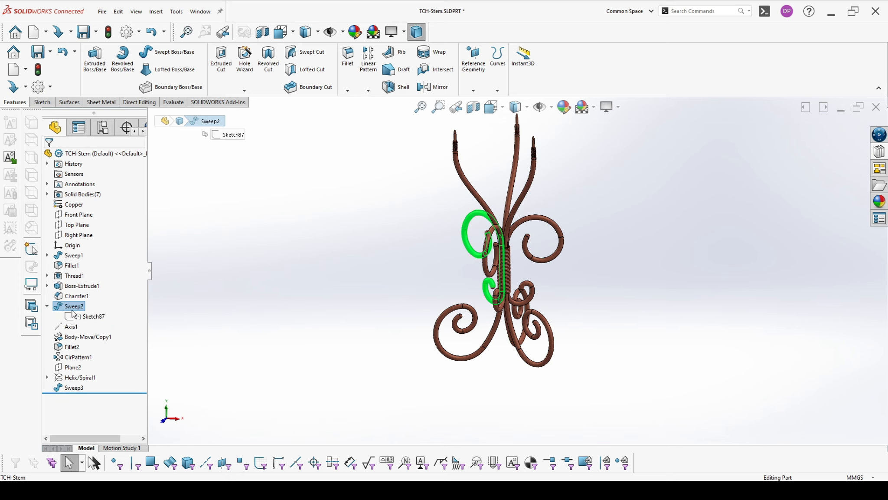
left_click(91, 316)
left_click(87, 291)
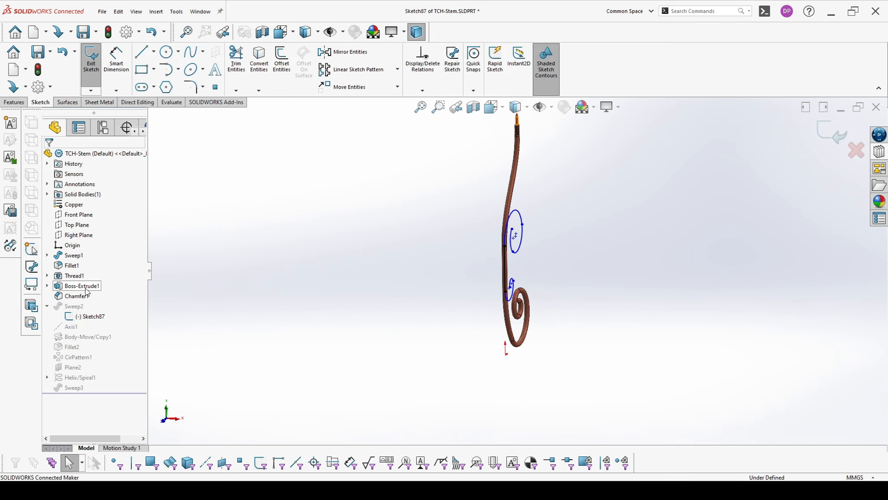
scroll(585, 327, "down", 3)
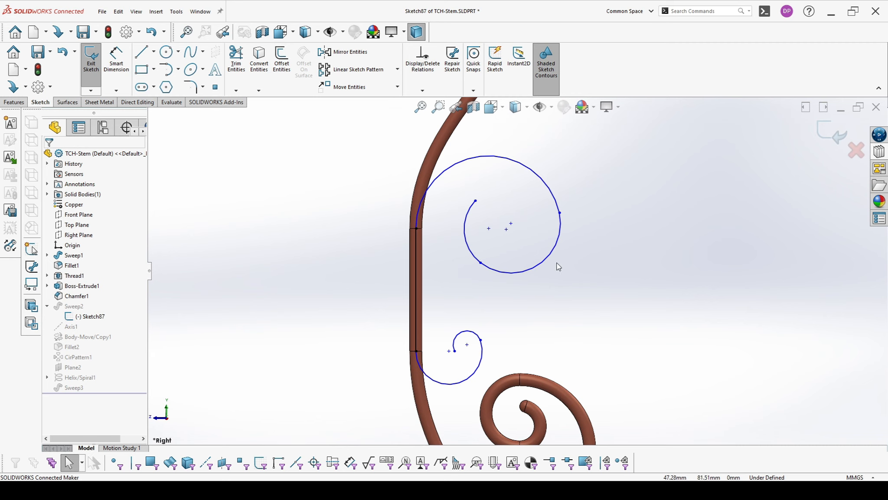
left_click_drag(560, 213, 471, 242)
left_click(538, 271)
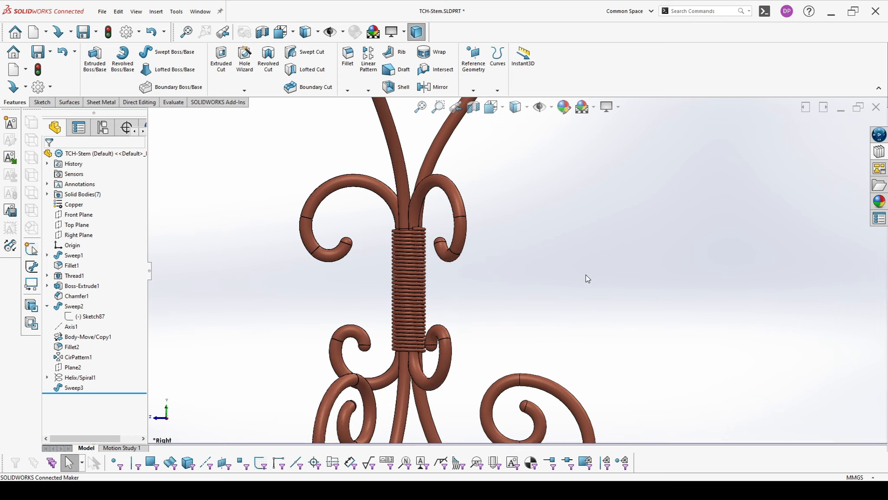
scroll(586, 274, "up", 6)
middle_click_drag(532, 267, 508, 309)
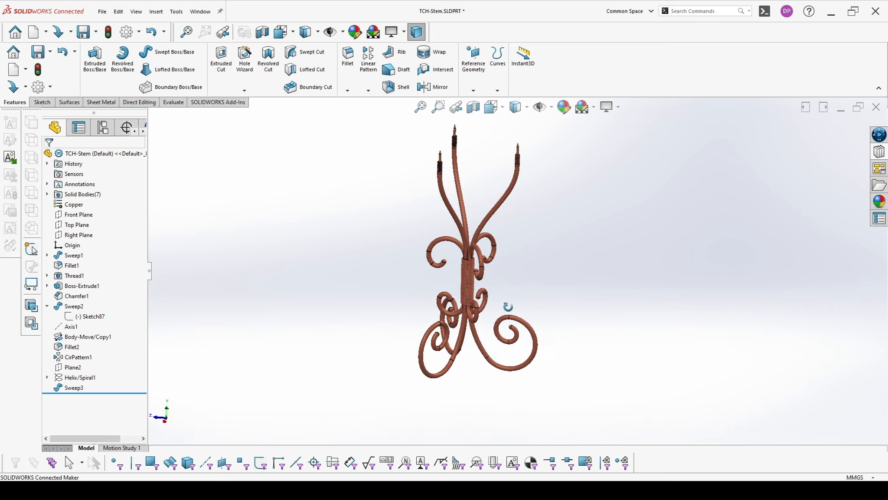
left_click(51, 53)
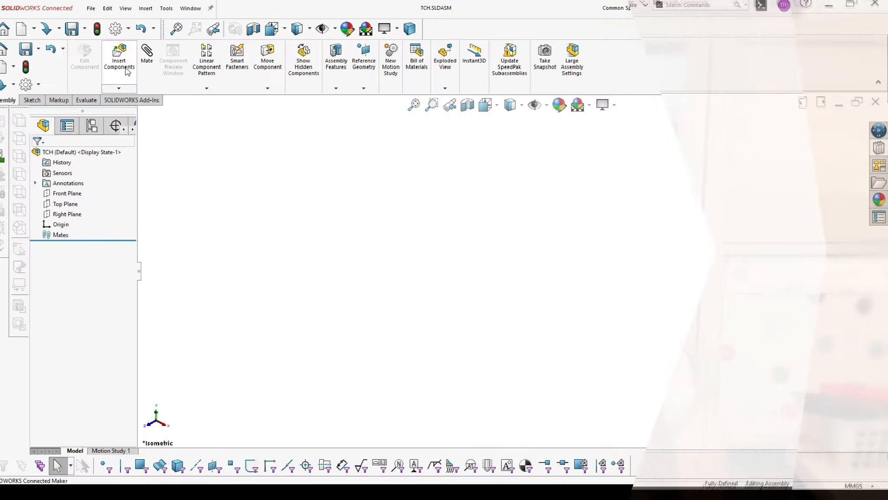
- Insert the TCH-Stem part into the assembly at the origin
left_click(125, 69)
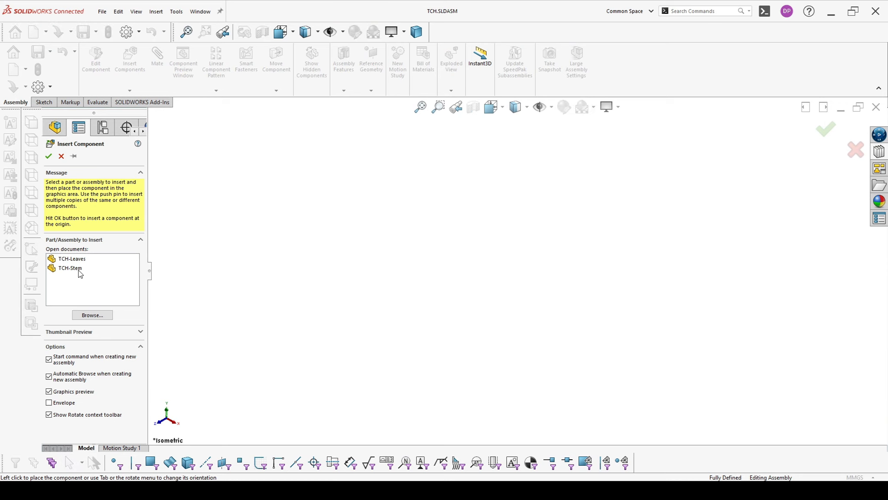
left_click(72, 268)
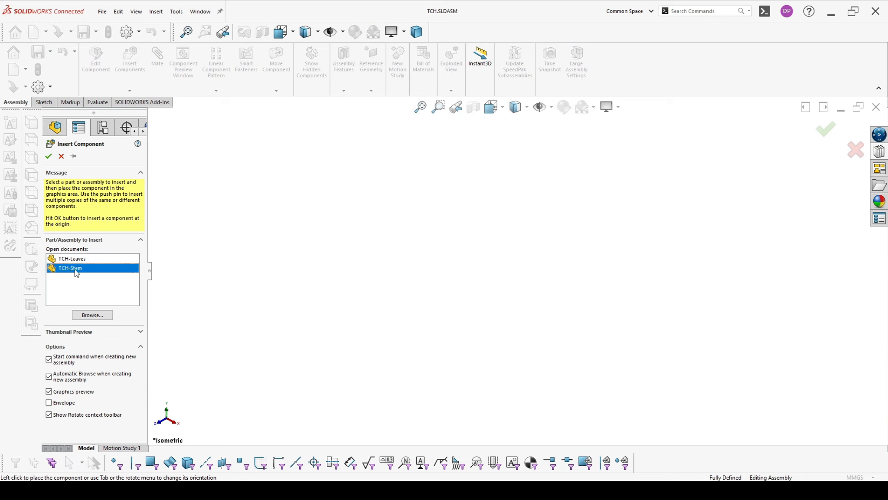
left_click(49, 156)
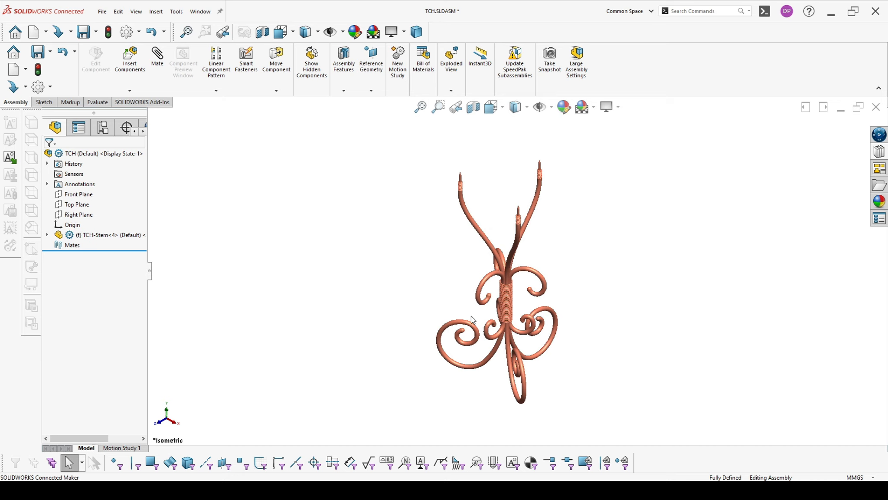
- Open the Toolbox collection of DIN hex nuts in the Design Library
scroll(538, 300, "up", 3)
scroll(554, 296, "down", 3)
scroll(545, 260, "up", 2)
scroll(524, 217, "down", 3)
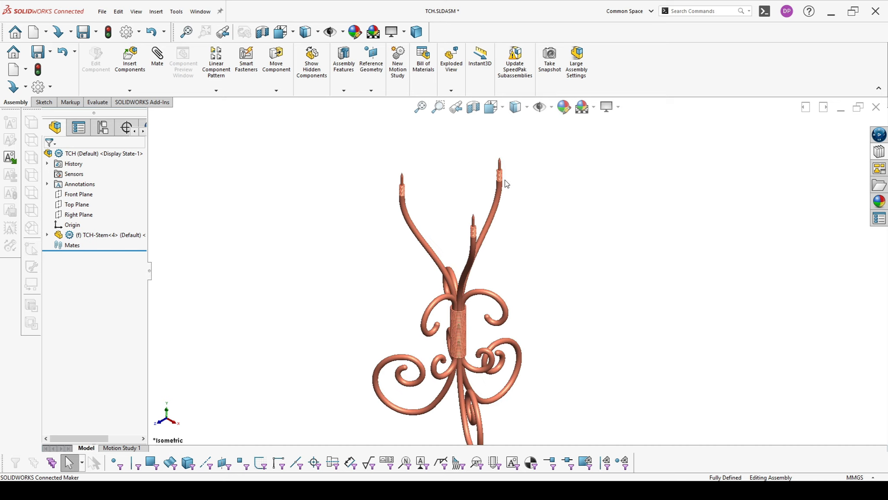
scroll(505, 181, "down", 2)
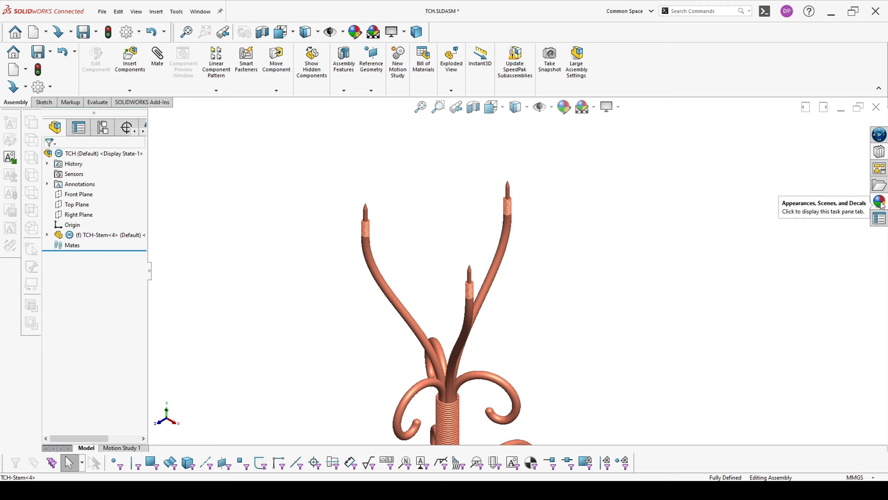
left_click(878, 153)
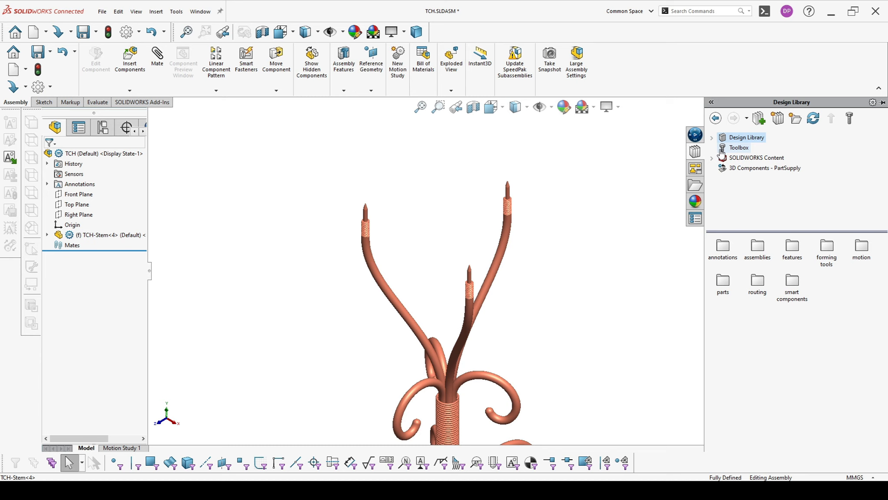
left_click(721, 148)
left_click(797, 341)
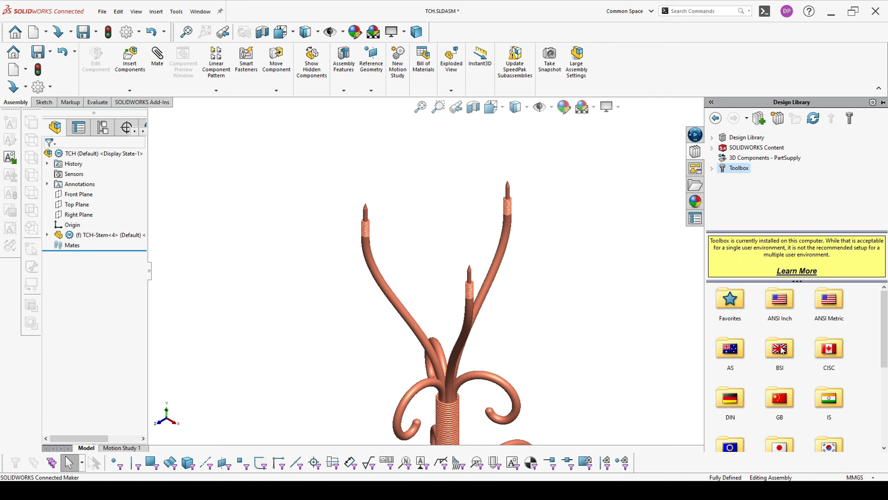
double_click(729, 398)
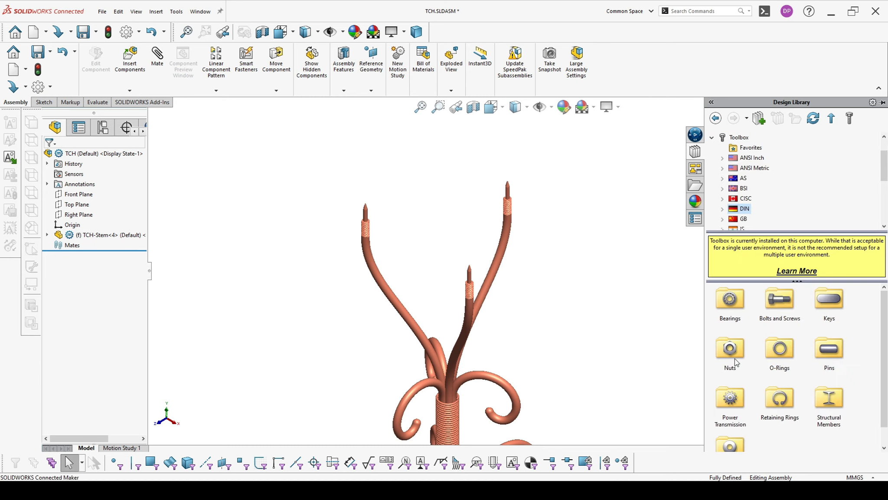
double_click(735, 353)
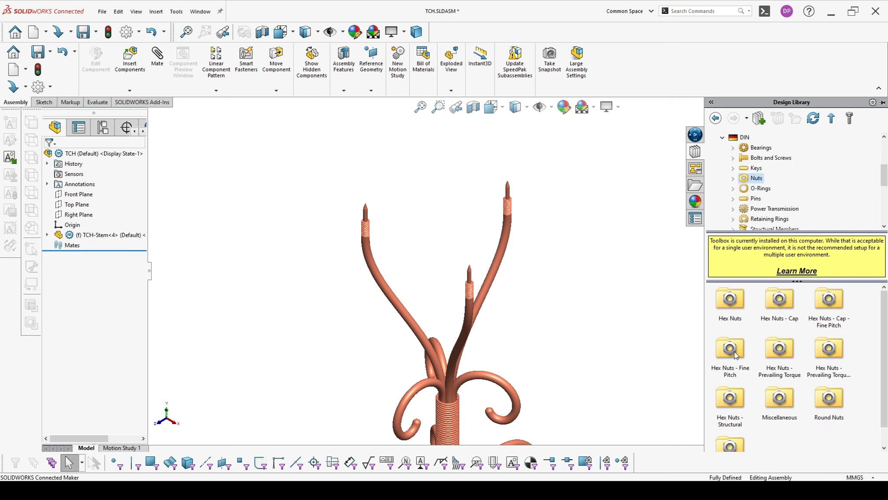
double_click(731, 304)
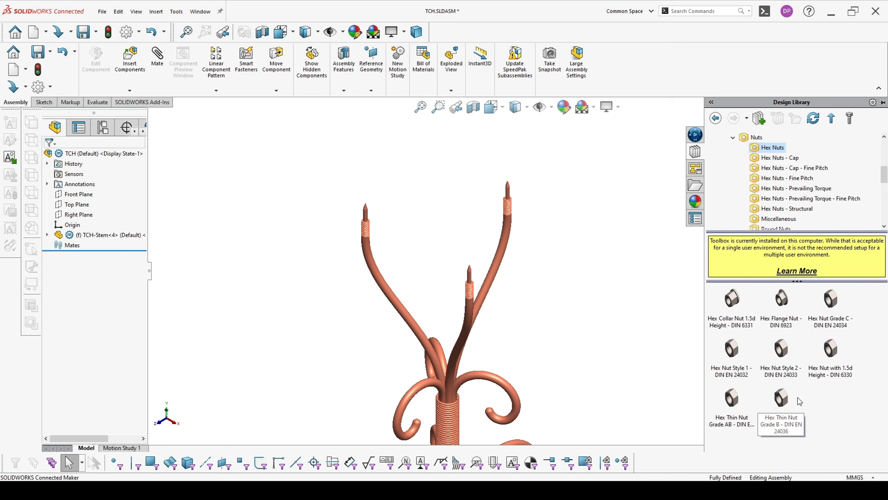
- Place a Hex Thin Nut Grade B (DIN EN 24036) in size M4 on the threaded end of one upper stem arm
left_click_drag(783, 402, 366, 222)
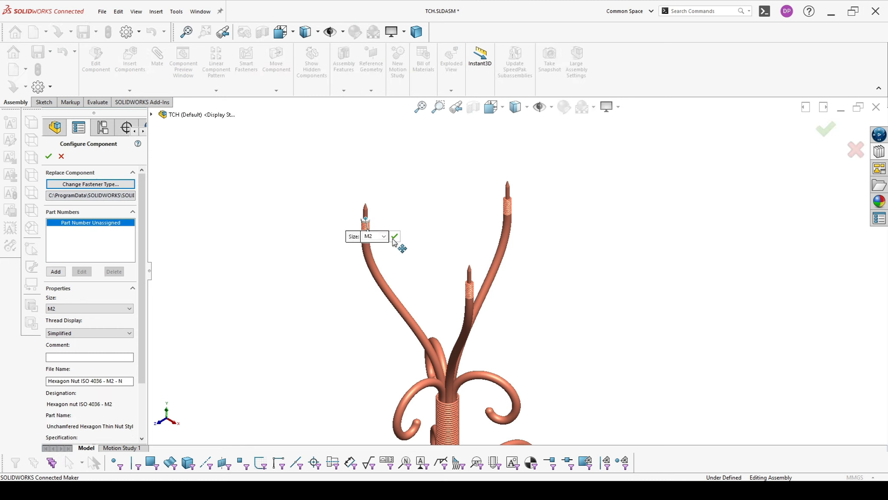
left_click(383, 236)
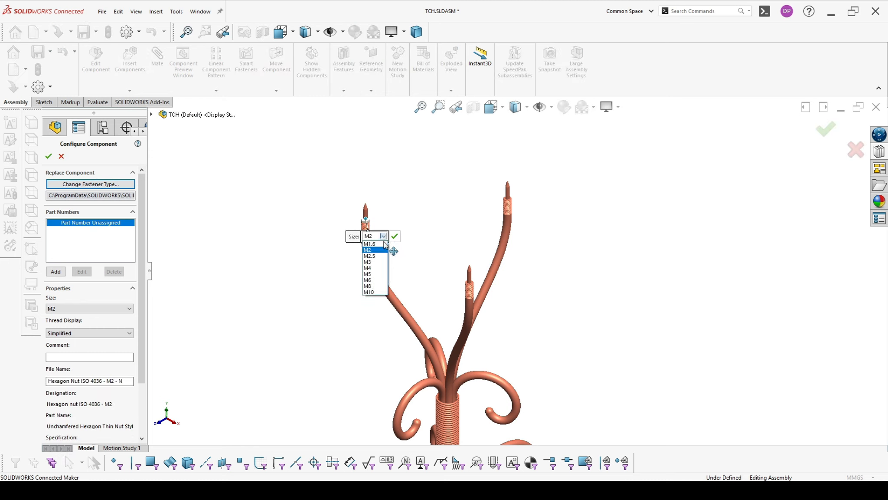
left_click(370, 268)
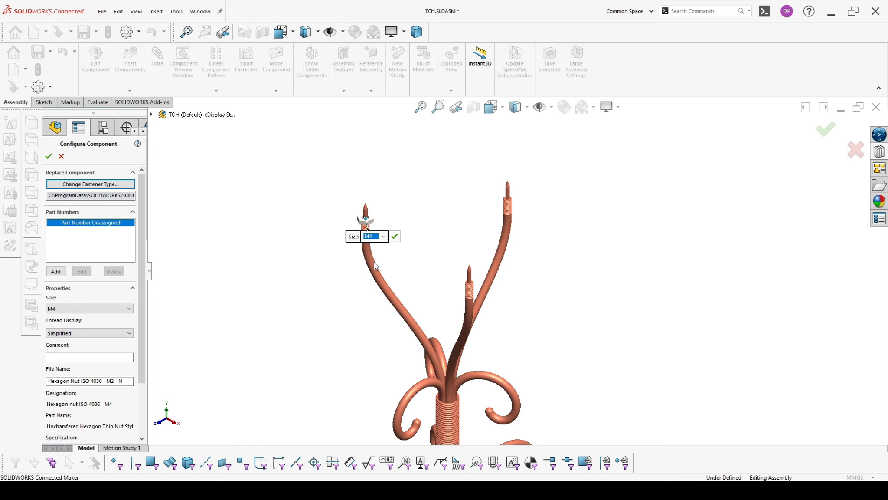
left_click(394, 237)
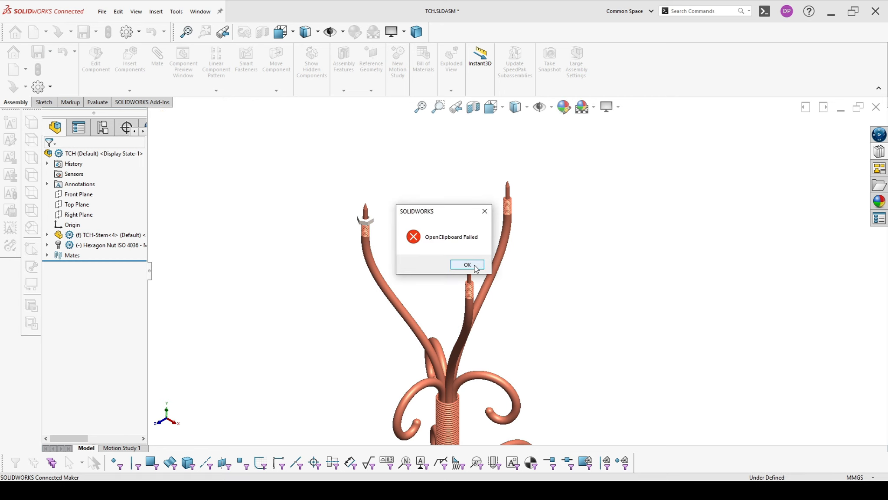
left_click(468, 265)
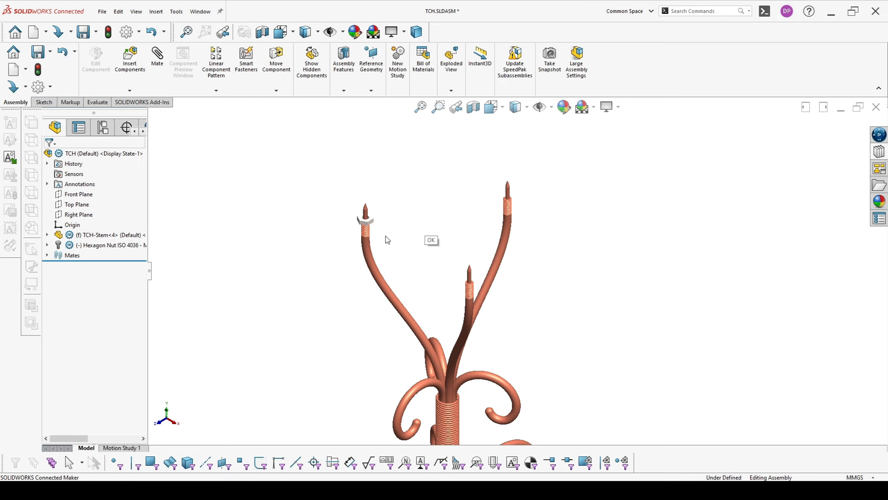
- Open the nut's coincident mate for editing and remove the stem face from its selections
scroll(387, 240, "down", 8)
middle_click_drag(446, 289, 387, 311)
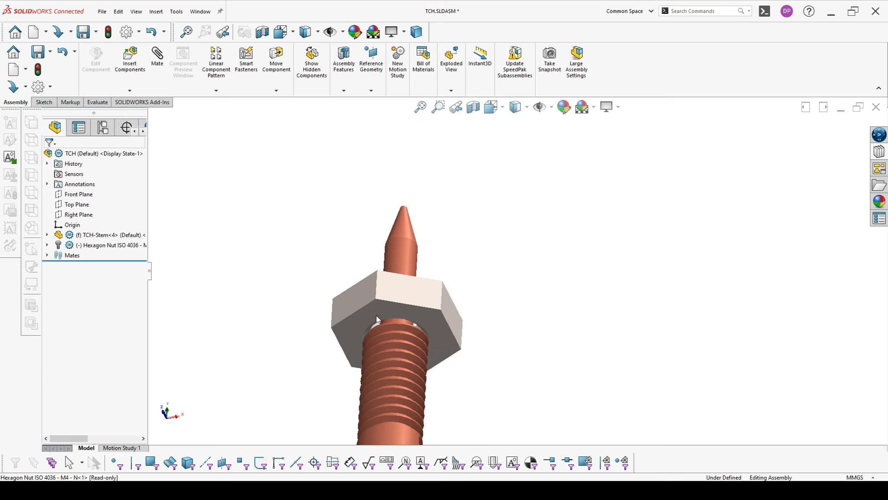
left_click(47, 245)
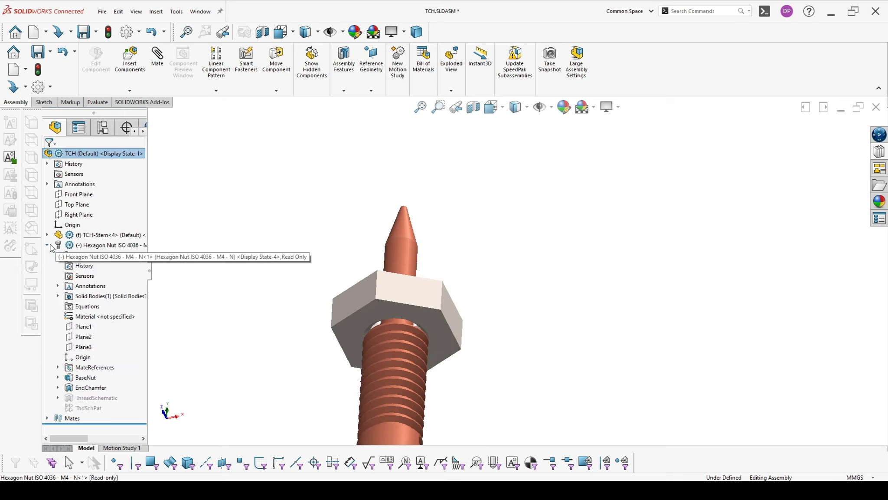
left_click(58, 255)
left_click(114, 276)
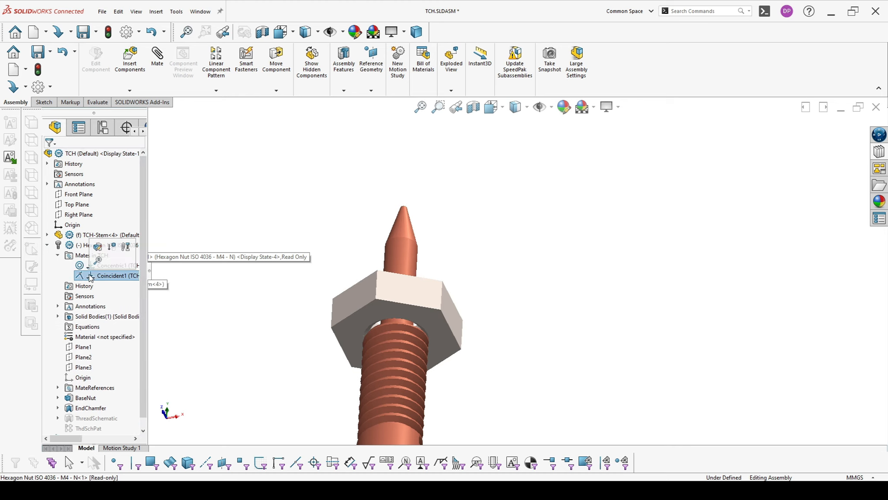
left_click(178, 259)
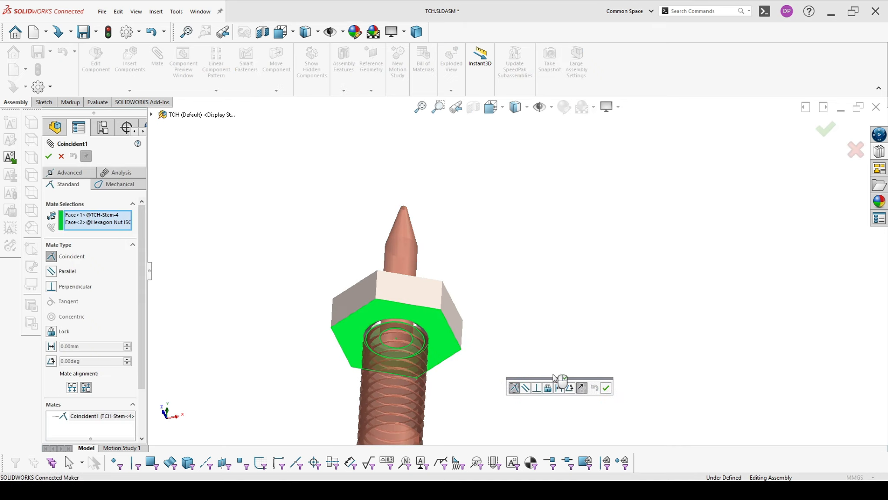
right_click(106, 218)
left_click(129, 234)
- Make the nut's underside coincident with the vertex at the lower end of the stem arm's thread, and finish the mate
middle_click_drag(438, 374, 402, 360)
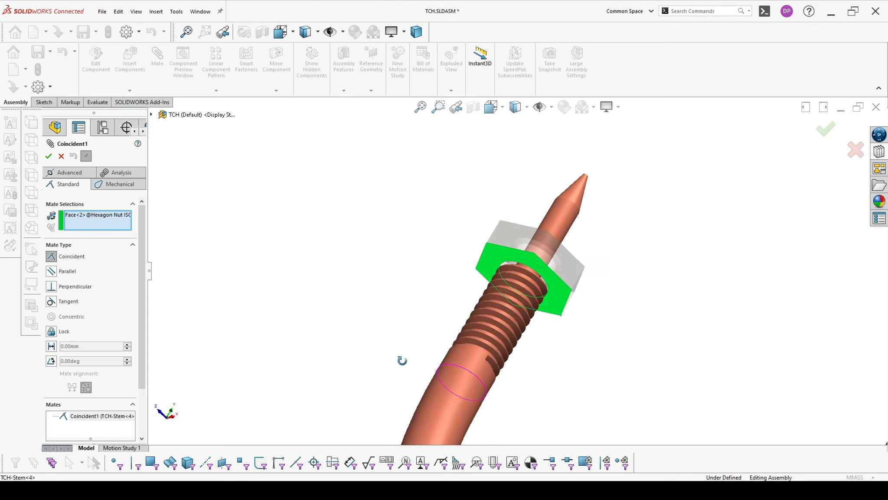
left_click(488, 357)
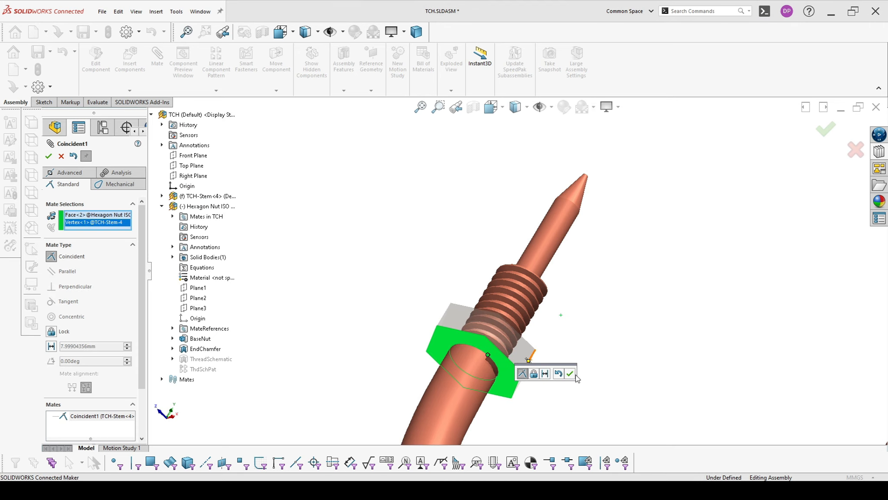
left_click(570, 373)
middle_click_drag(569, 373, 402, 421)
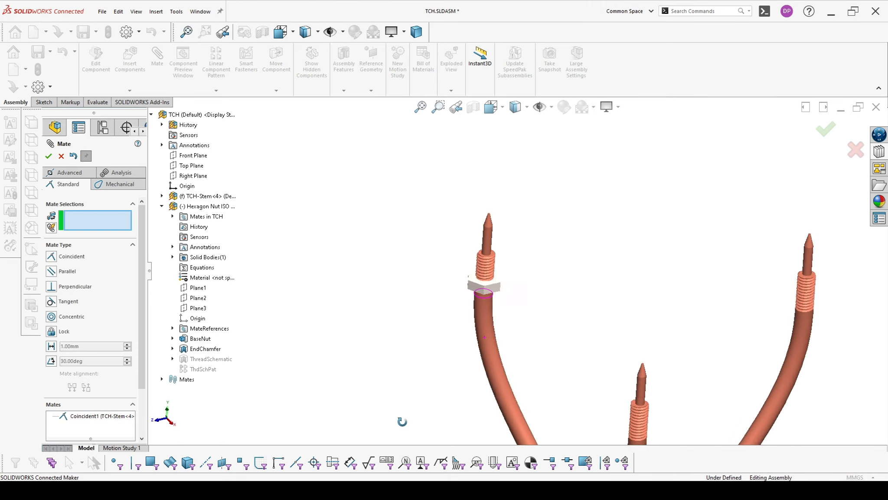
left_click(48, 155)
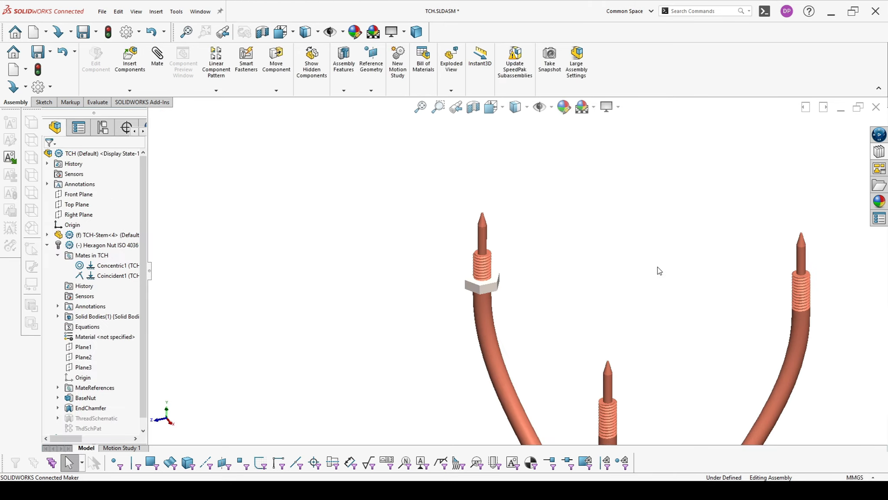
- Open the Toolbox collection of DIN plain washers in the Design Library
middle_click_drag(659, 271, 866, 199)
left_click(880, 168)
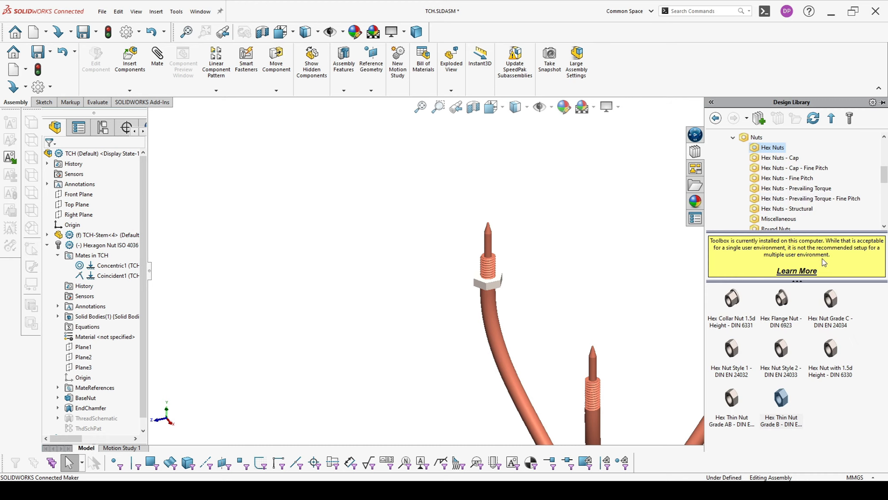
left_click(733, 137)
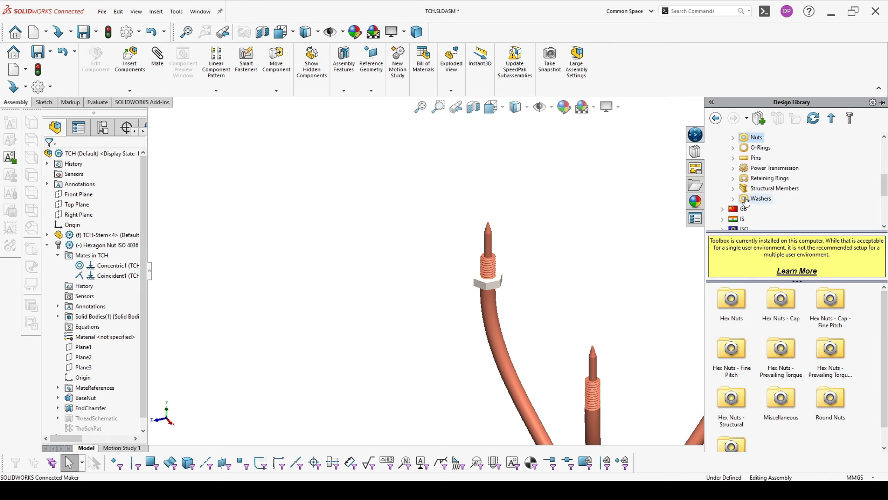
left_click(760, 198)
double_click(728, 304)
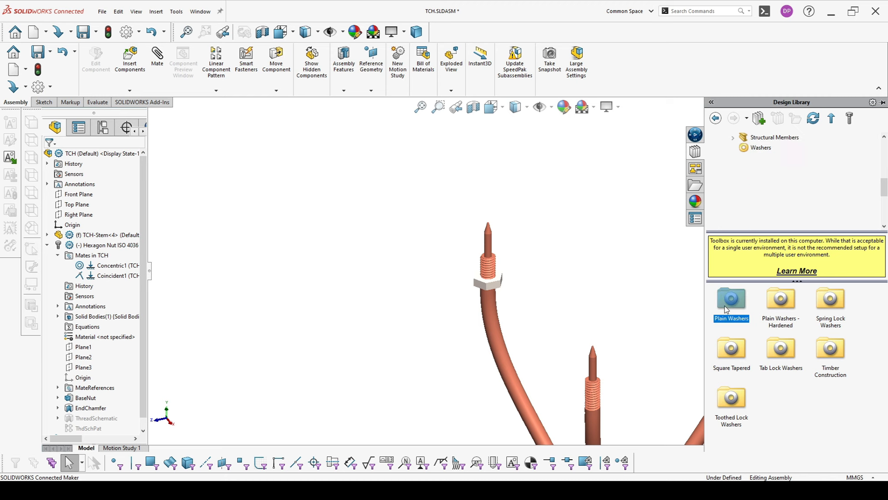
- Place one DIN 6902 type A washer, size 4.55, on the stem arm's tip above the nut
left_click_drag(783, 299, 494, 249)
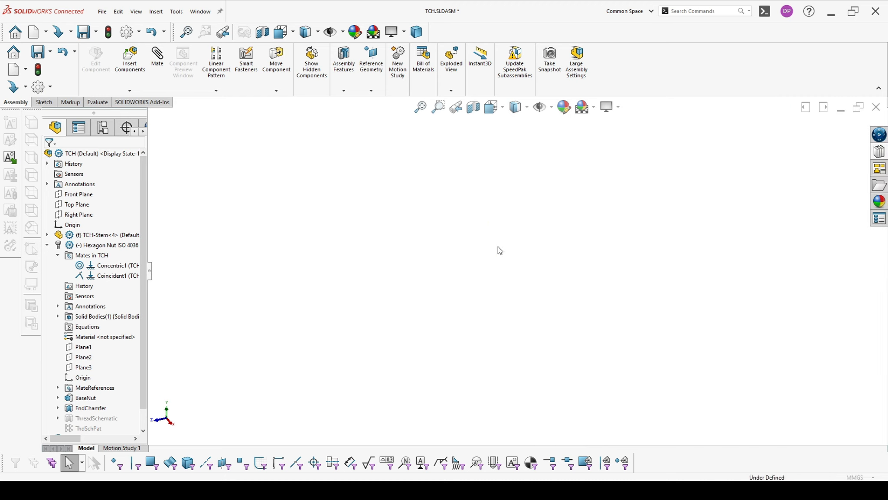
left_click(534, 256)
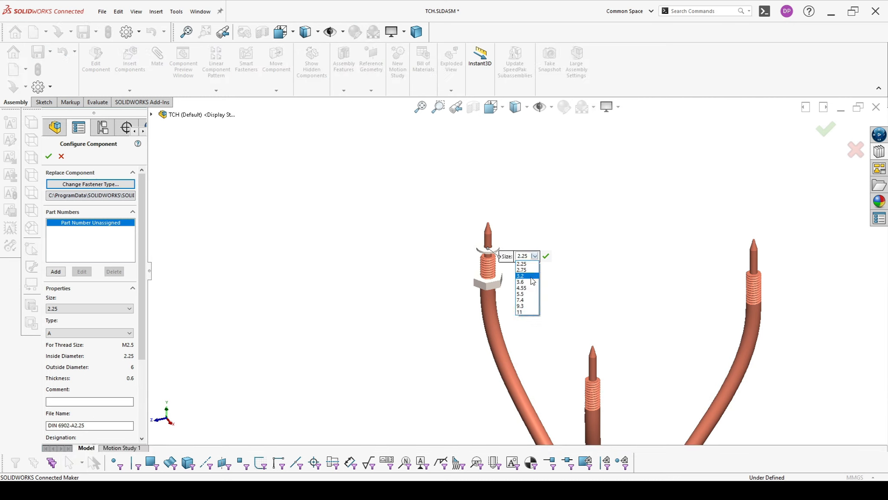
left_click(524, 288)
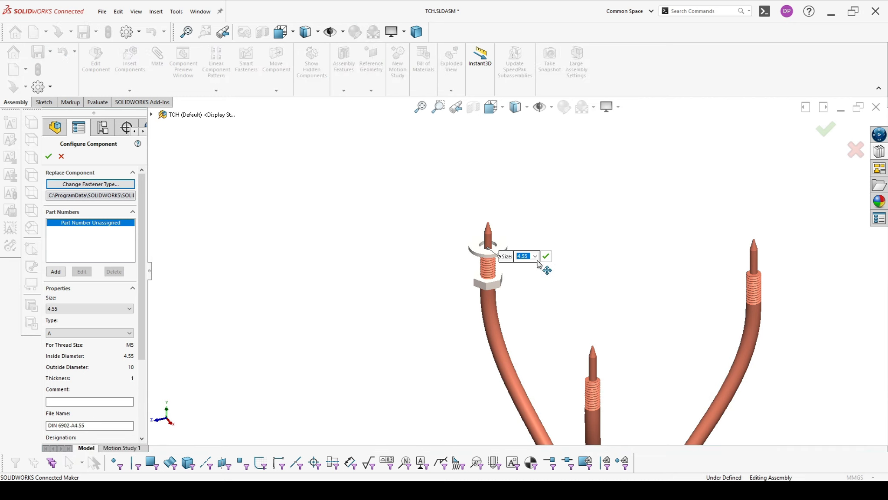
left_click(546, 256)
key("Escape")
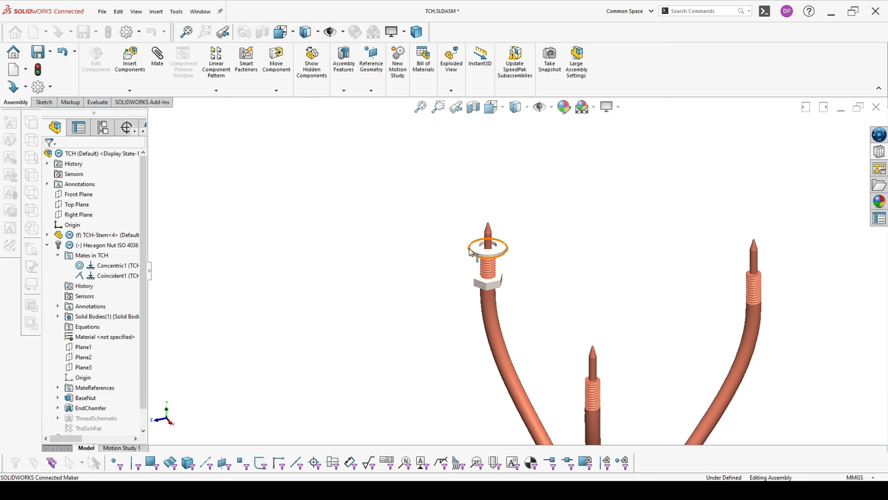
- Check the washer's existing mates and mate its underside coincident with the nut's top face
left_click(47, 245)
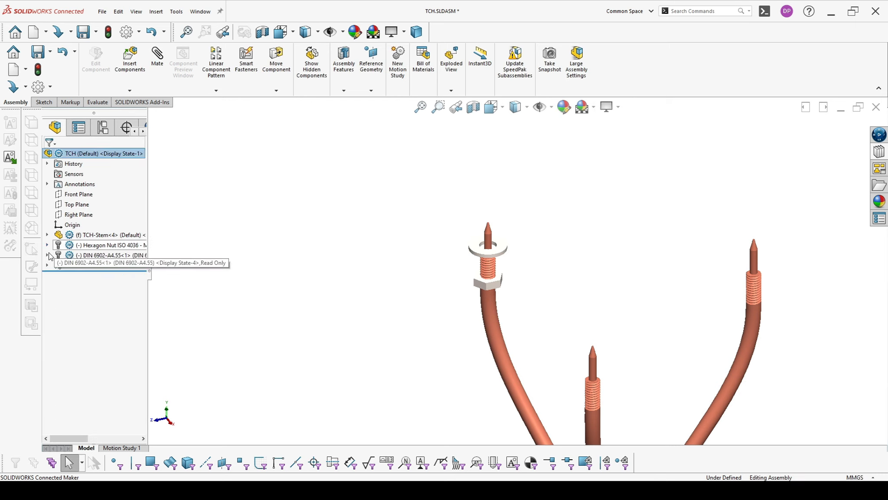
left_click(51, 255)
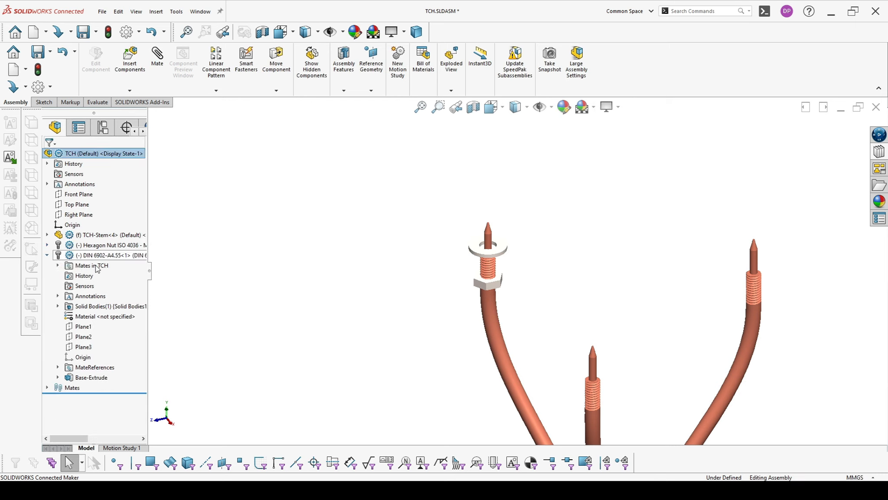
left_click(58, 265)
middle_click_drag(519, 256, 553, 133)
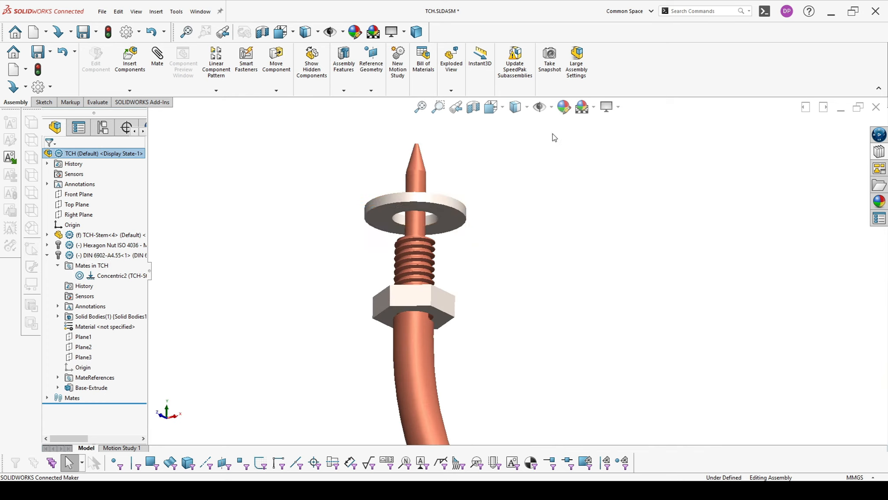
left_click(458, 219)
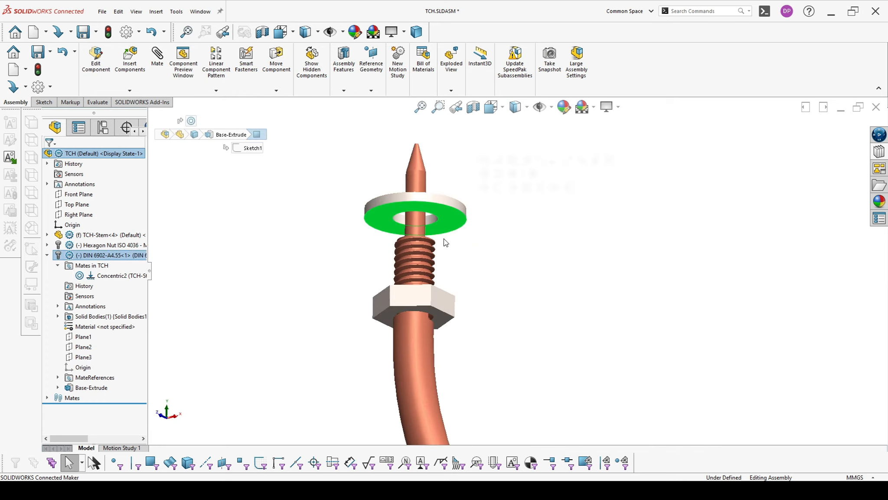
left_click(443, 287, "ctrl")
left_click(470, 279)
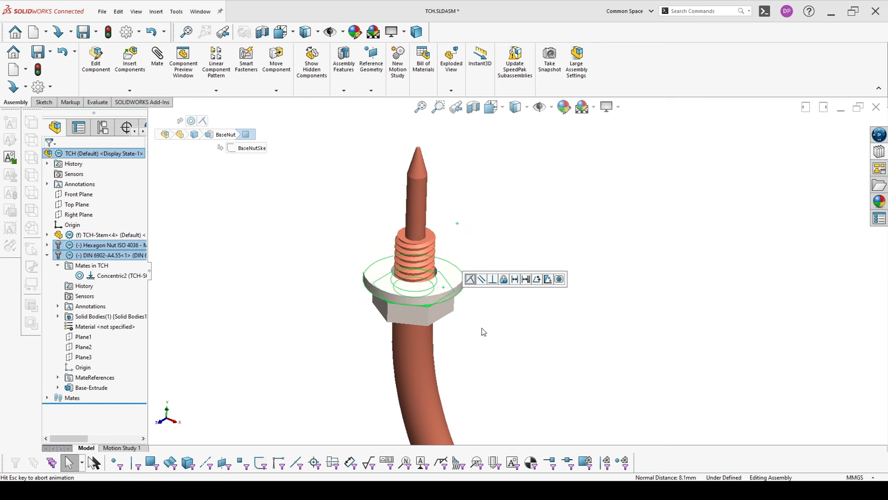
- Accept the coincident mate between the washer and the nut, and collapse the washer's entry in the component tree
left_click(593, 280)
scroll(521, 269, "up", 5)
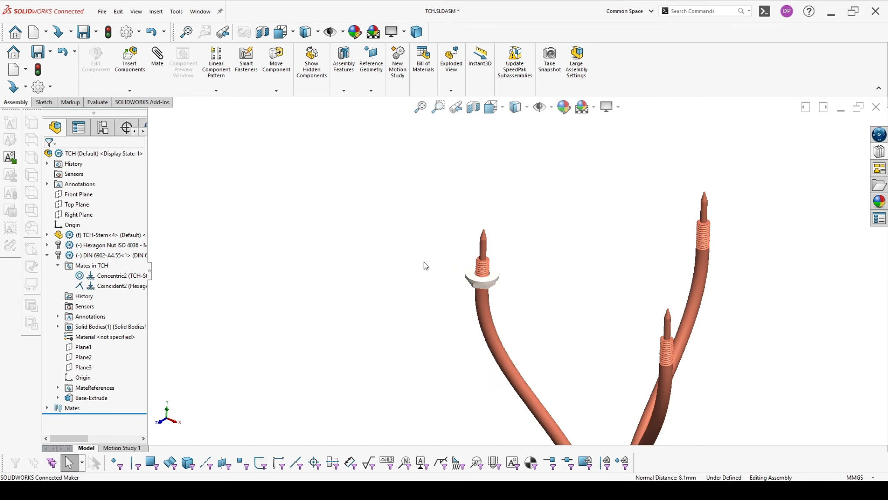
left_click(46, 256)
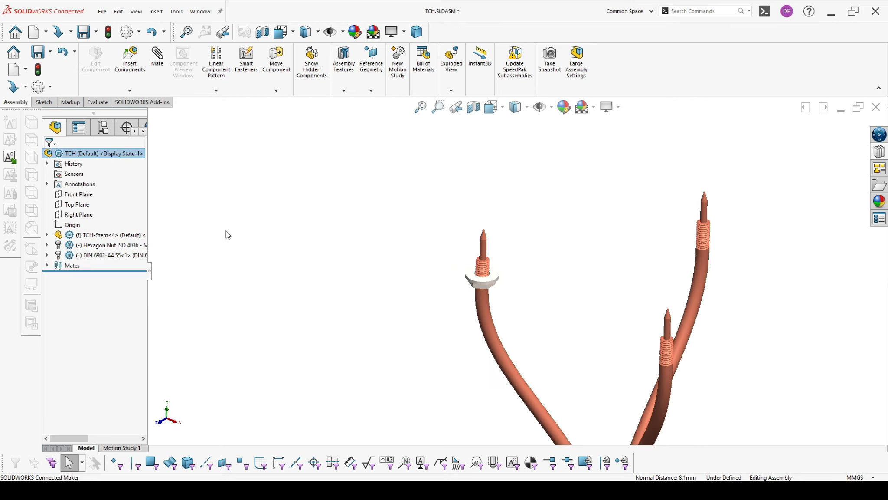
- Insert the TCH-Leaves part in configuration 2 and place it beside the stem arm that carries the nut and washer
left_click(129, 59)
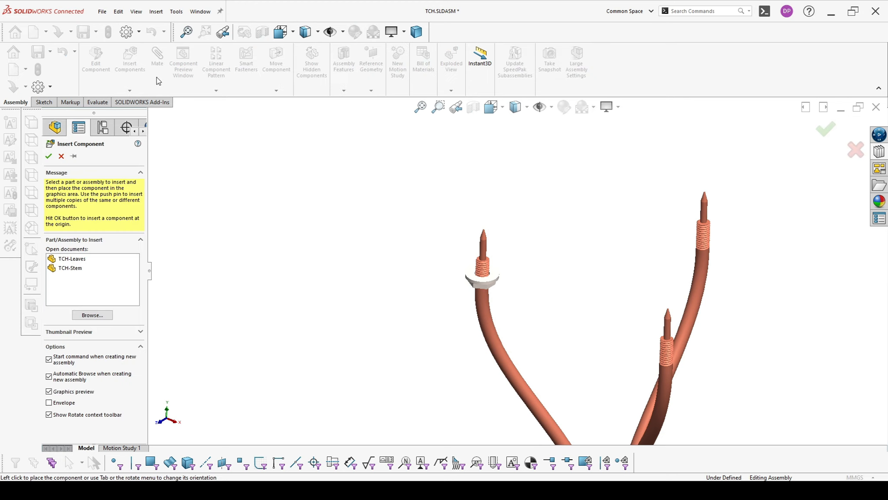
left_click(77, 259)
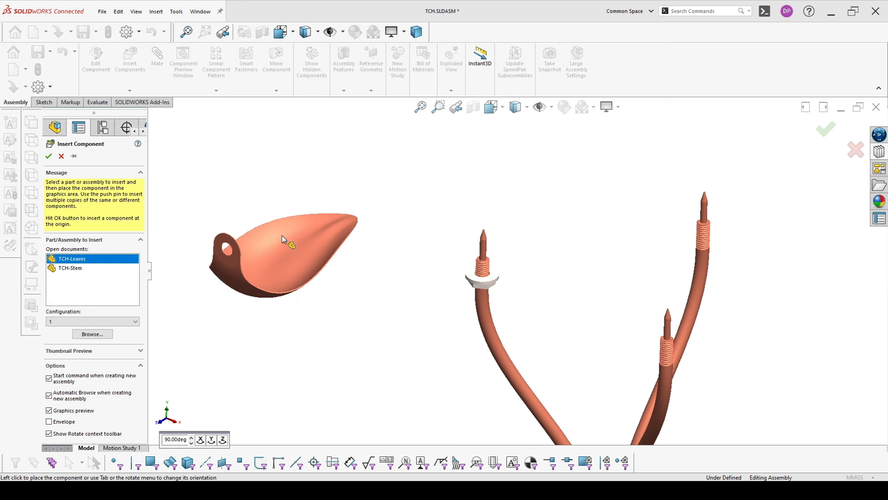
left_click(116, 322)
left_click(93, 335)
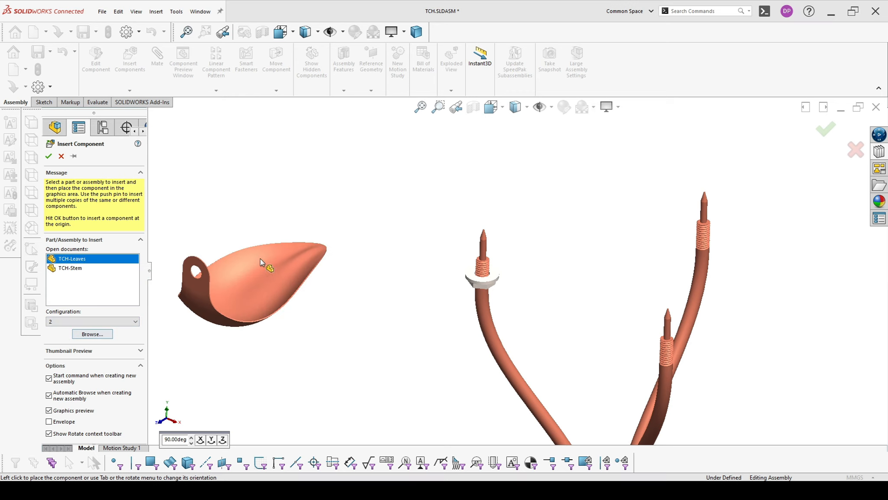
left_click(327, 223)
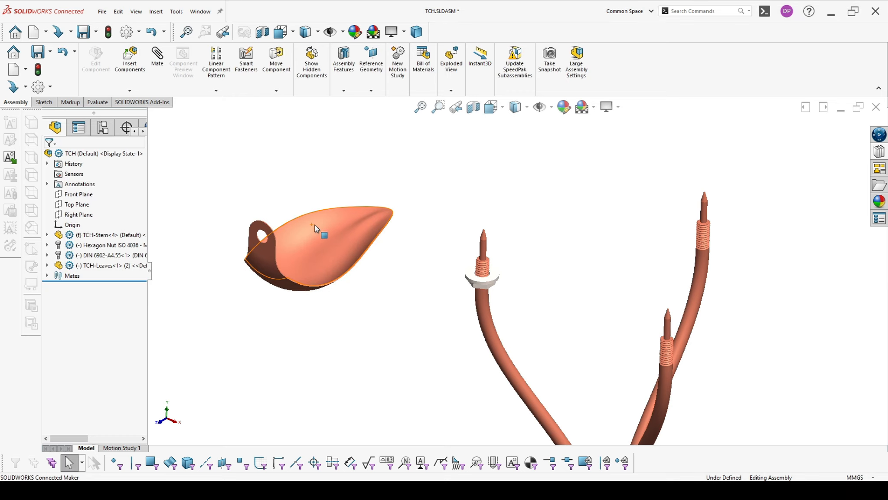
- Mate the face of the leaf's holed tab coincident with the top face of the washer
scroll(299, 250, "down", 2)
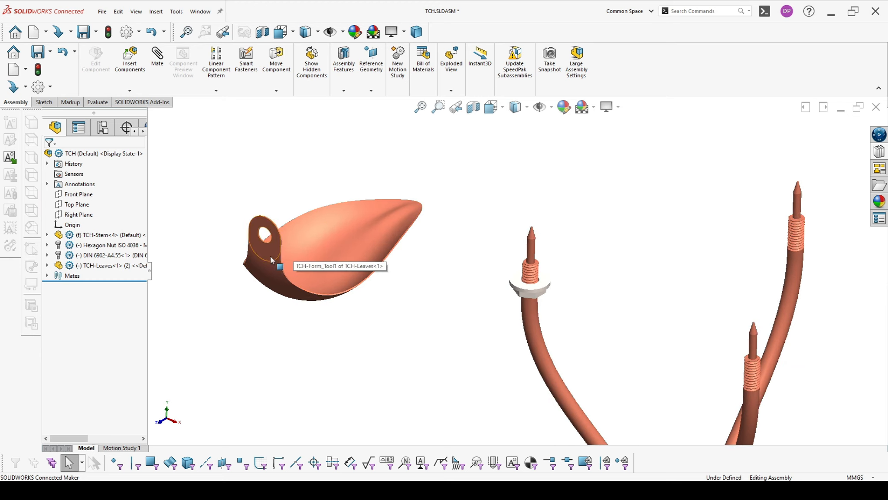
left_click(271, 249)
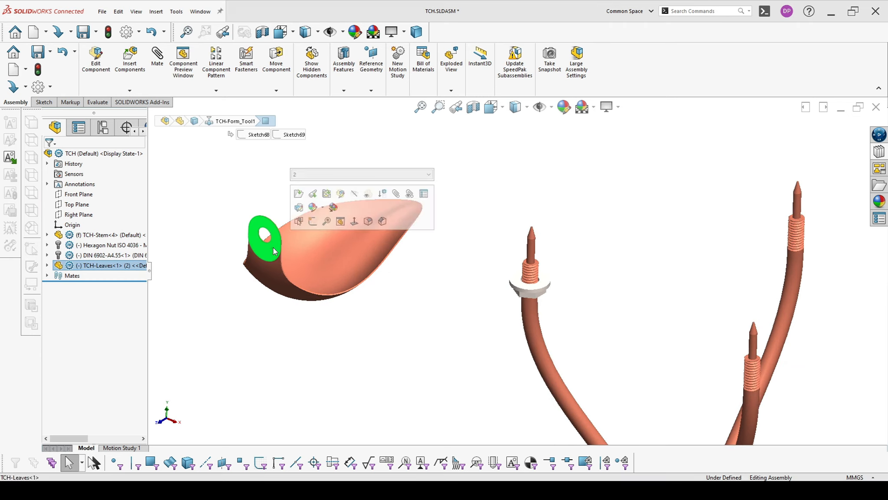
left_click(541, 289, "ctrl")
left_click(569, 278)
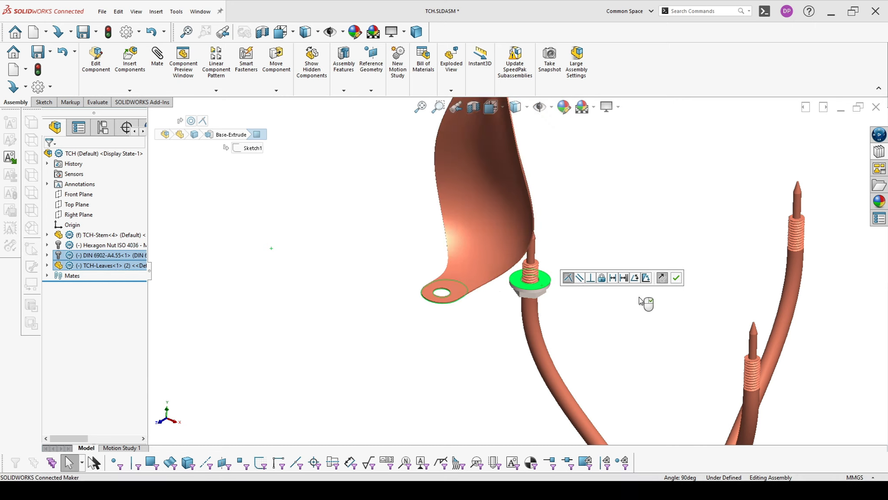
left_click(676, 278)
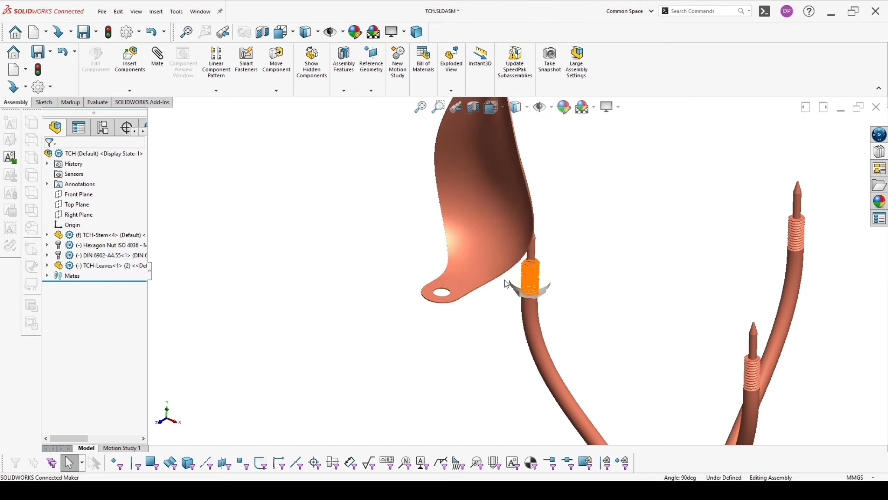
- Make the hole in the leaf's tab concentric with the cylindrical pin above the stem arm's thread
left_click(441, 291)
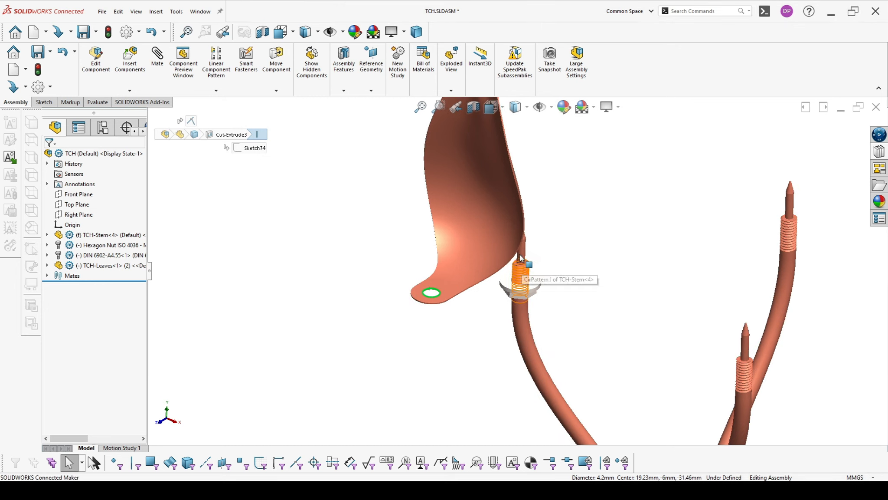
left_click(524, 252)
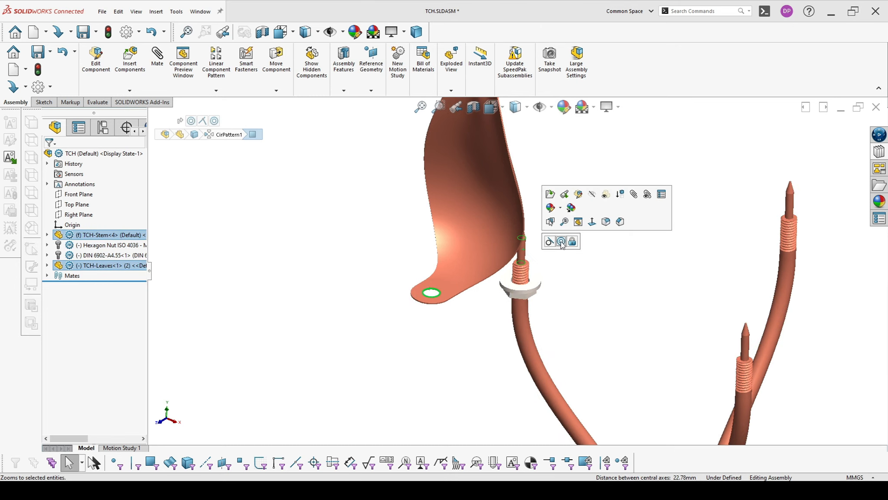
left_click(561, 241)
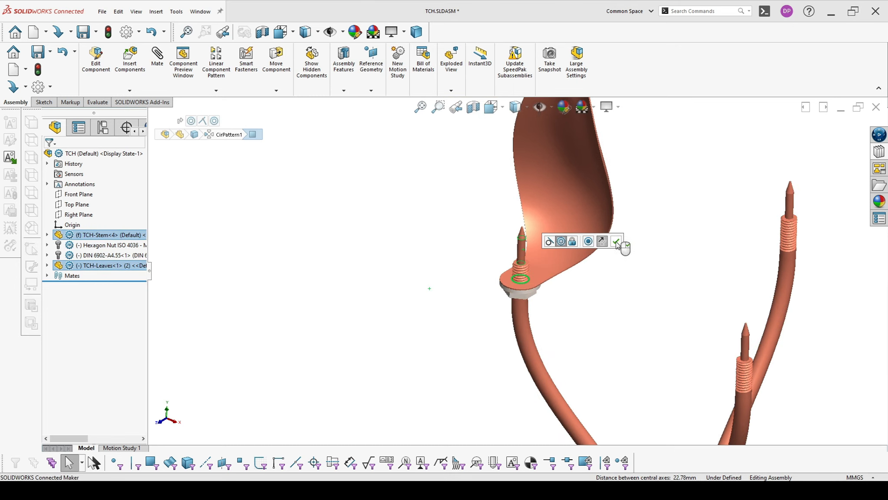
left_click(616, 242)
scroll(574, 267, "up", 1)
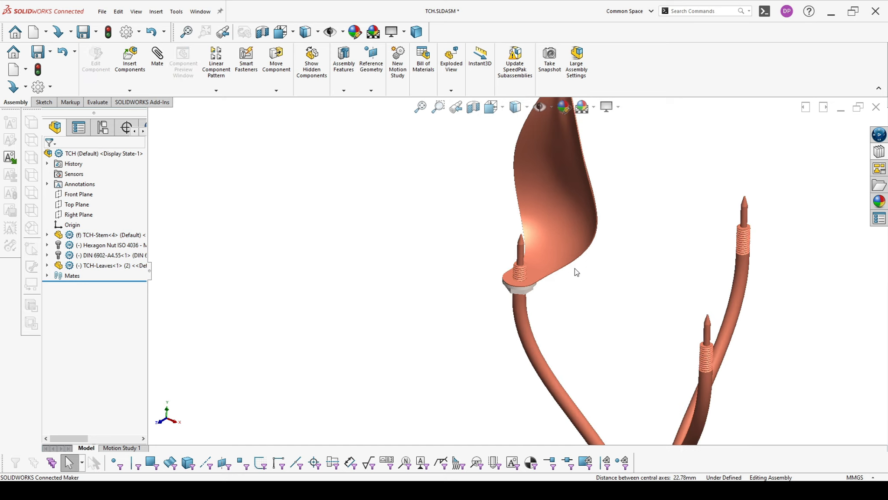
- Copy the TCH-Leaves component and place the second leaf in free space beside the first one
scroll(547, 268, "down", 2)
scroll(546, 268, "up", 2)
middle_click_drag(546, 268, 582, 252)
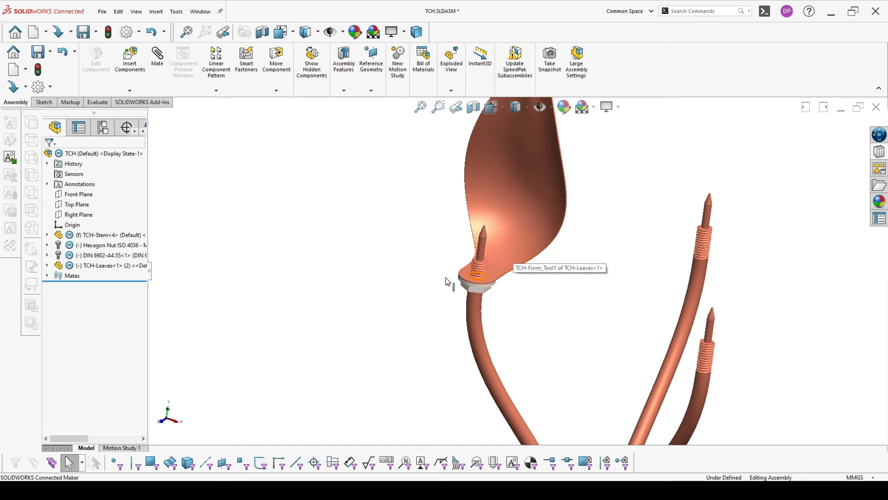
left_click_drag(96, 265, 275, 186)
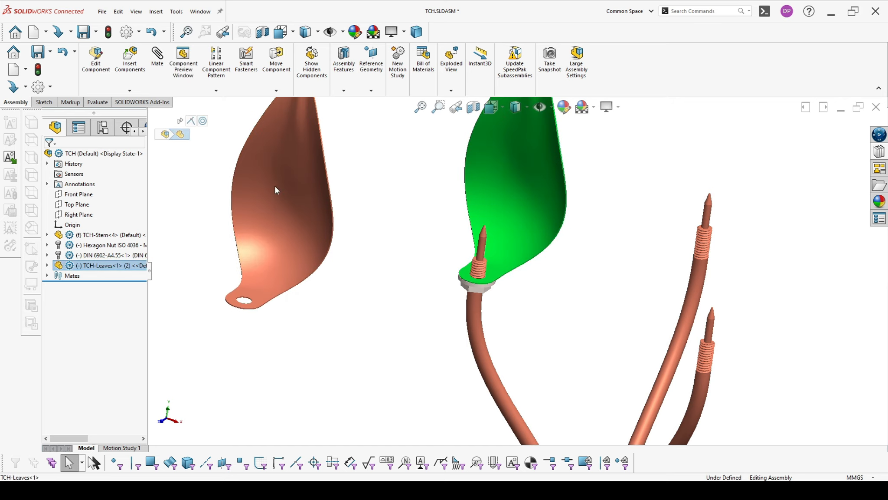
left_click(342, 340)
- Mate the underside of the copied leaf's tab coincident with the upper face of the first leaf's tab
middle_click_drag(342, 341, 634, 260)
scroll(338, 283, "up", 2)
scroll(393, 268, "down", 3)
left_click(412, 271)
scroll(413, 271, "up", 2)
left_click(624, 263, "ctrl")
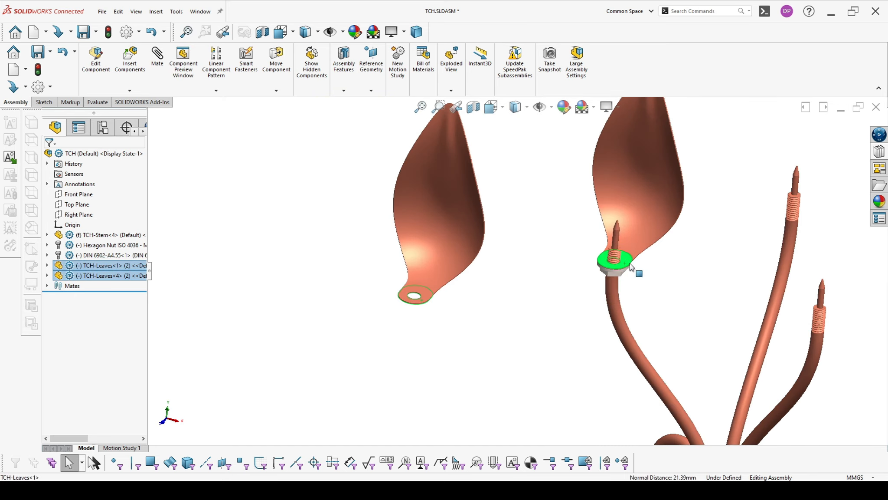
left_click(759, 257)
- Make the copied leaf's tab hole concentric with the cylindrical pin above the stem arm's thread
scroll(620, 248, "down", 3)
left_click(587, 236)
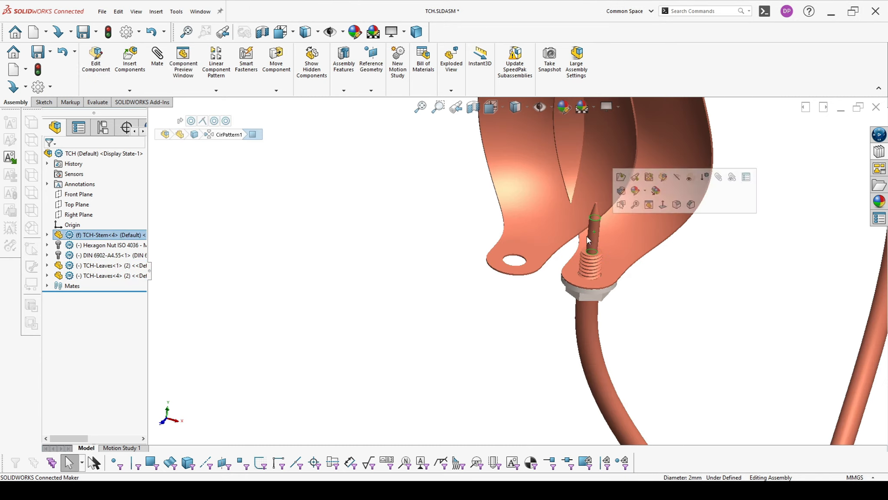
scroll(512, 259, "down", 4)
left_click(501, 259, "ctrl")
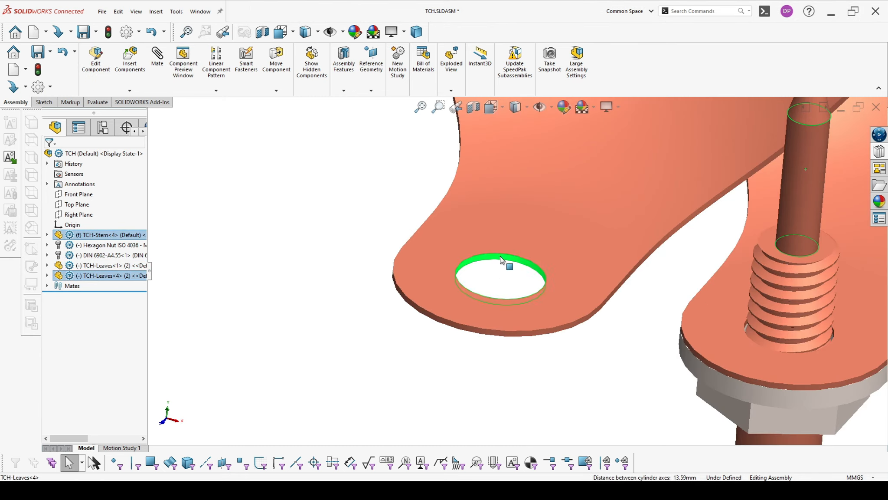
left_click(560, 249)
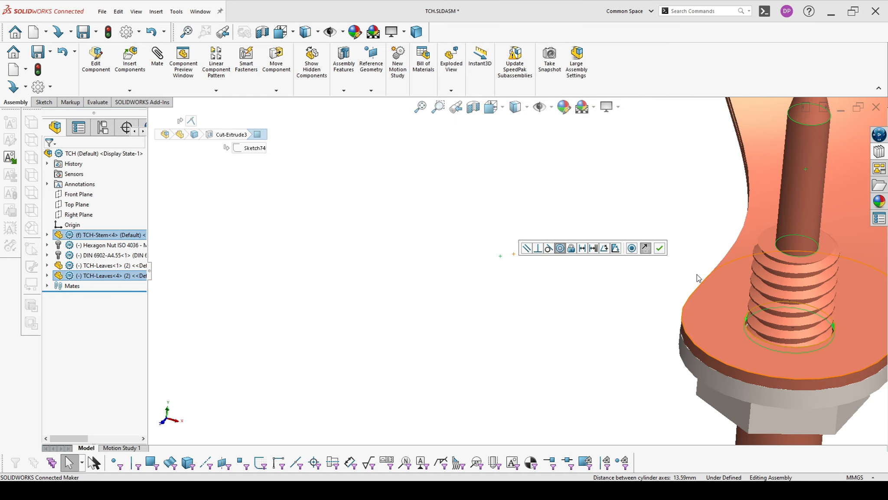
left_click(659, 249)
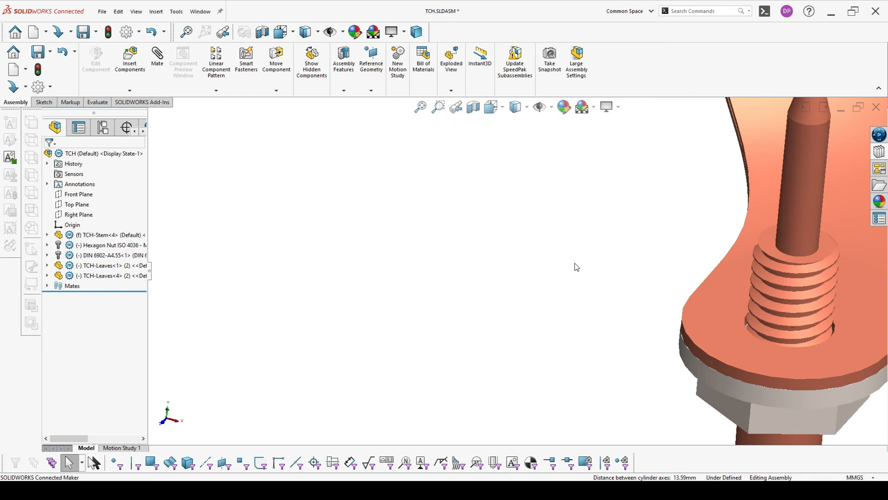
- Add a 60° angle mate between the Right Planes of the two leaves
left_click(47, 276)
left_click(47, 235)
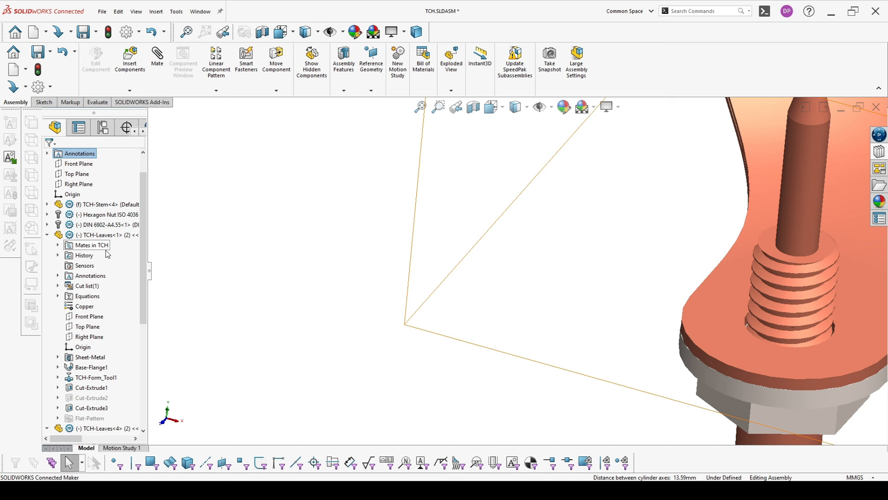
left_click(85, 339)
scroll(87, 340, "down", 5)
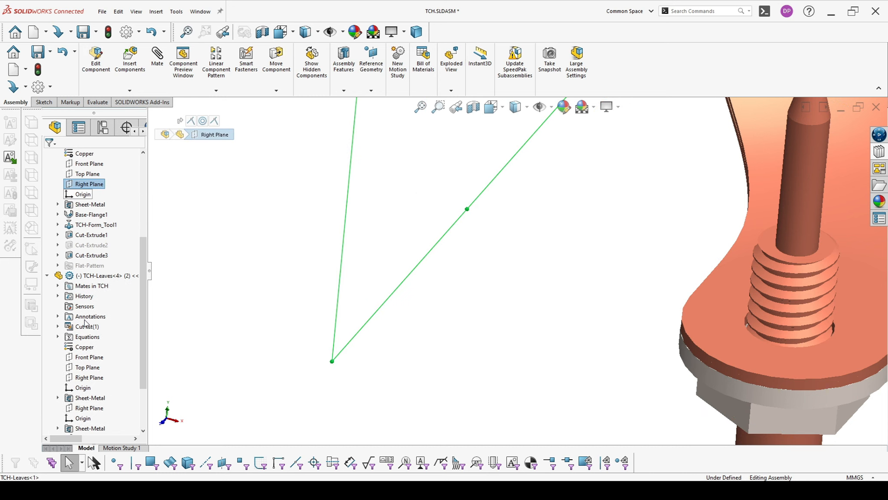
left_click(103, 337)
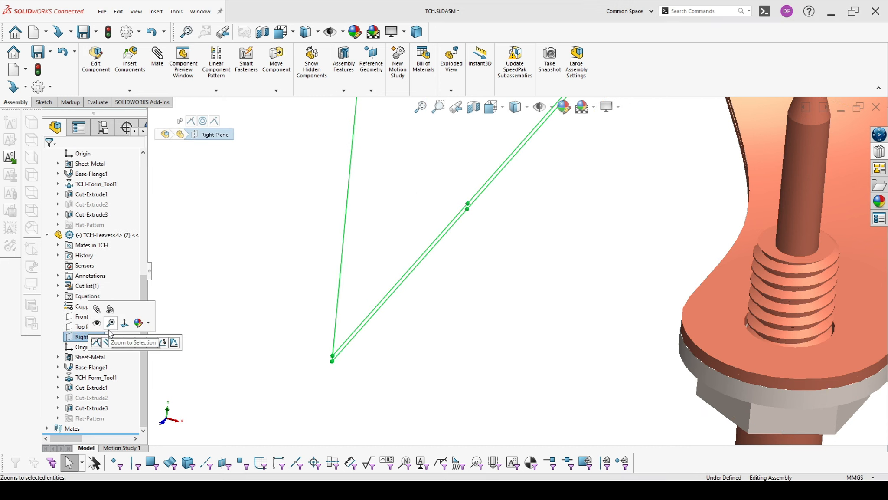
left_click(162, 343)
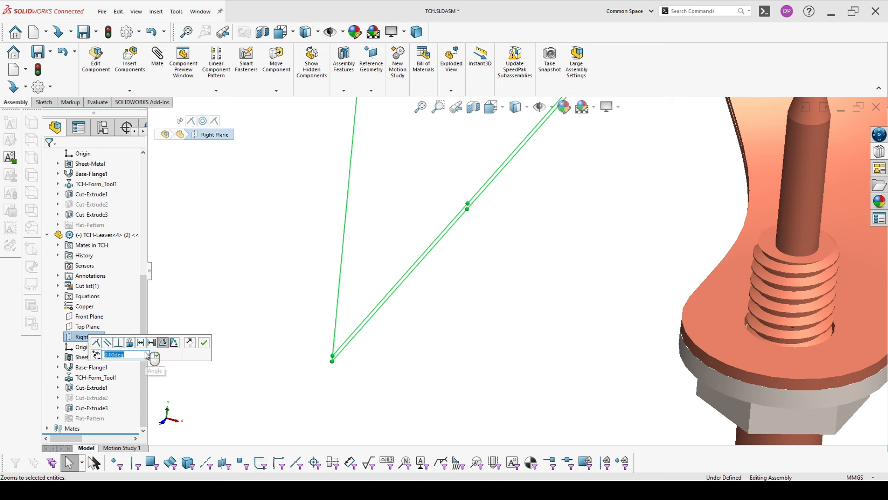
key("Return")
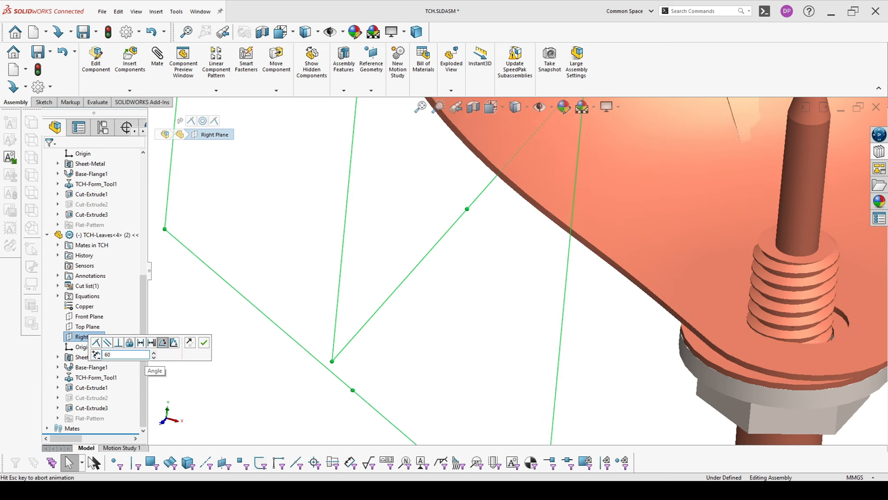
left_click(203, 343)
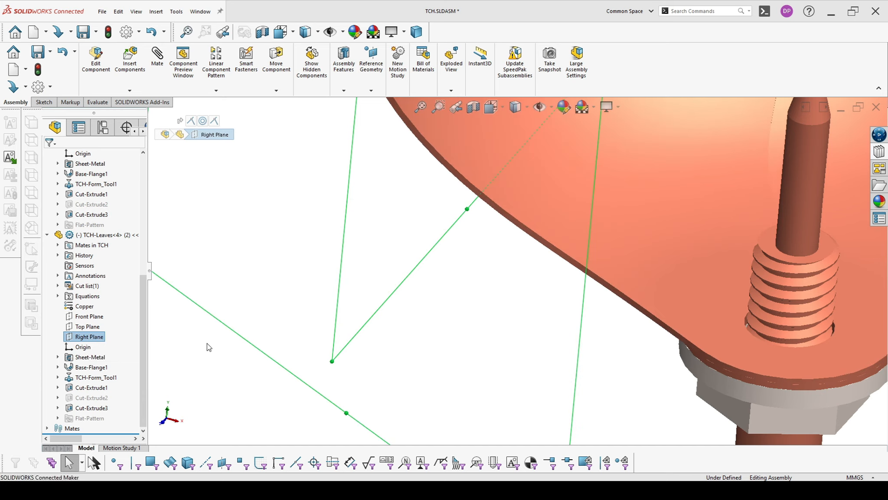
- Edit the 60° angle mate between the two leaves, trying the flipped dimension and reversing the mate alignment to anti-aligned
middle_click_drag(591, 228, 584, 228)
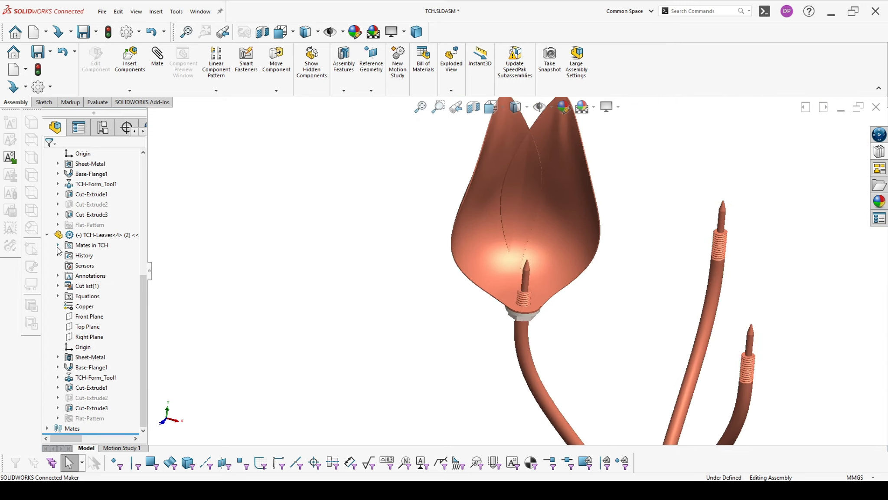
middle_click_drag(610, 277, 553, 280)
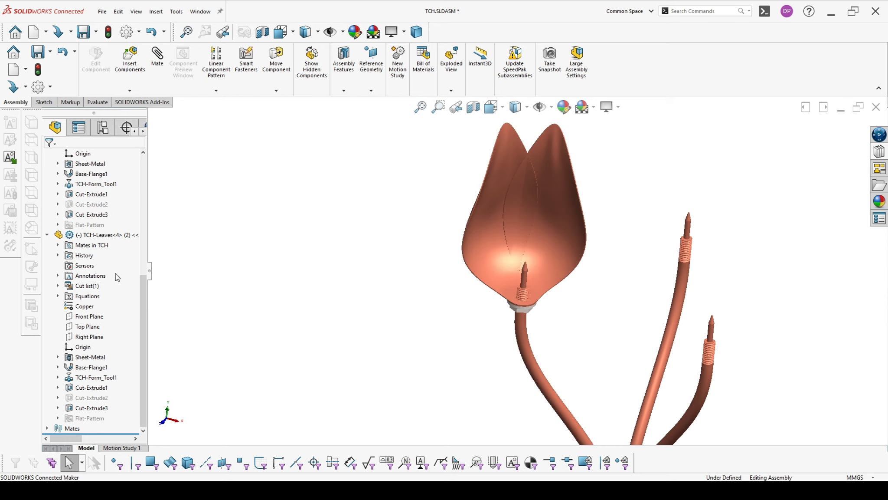
left_click(58, 245)
left_click(90, 274)
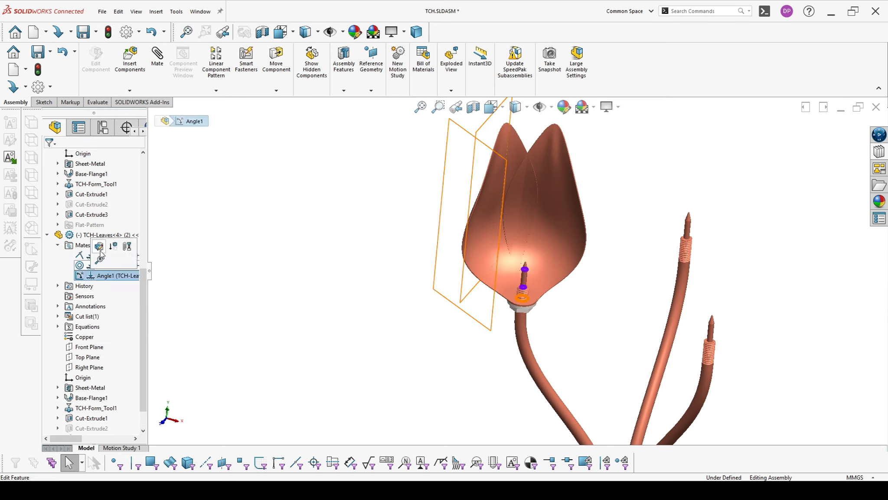
left_click(104, 260)
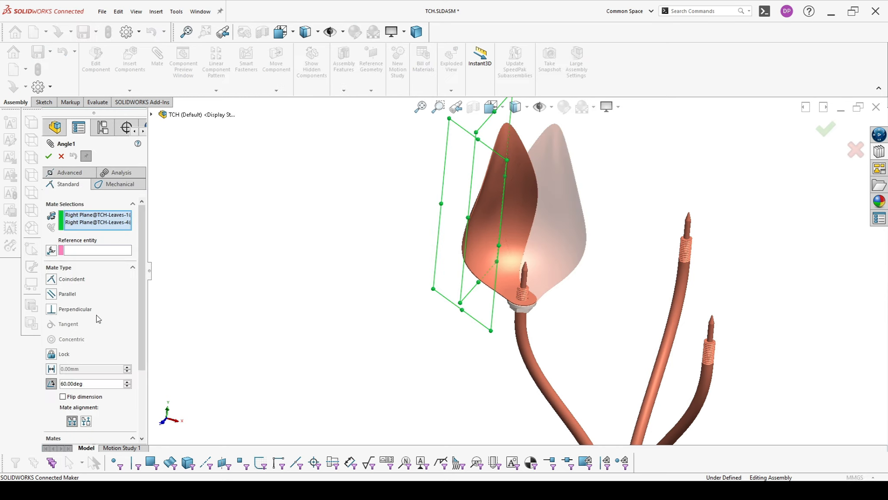
left_click(63, 396)
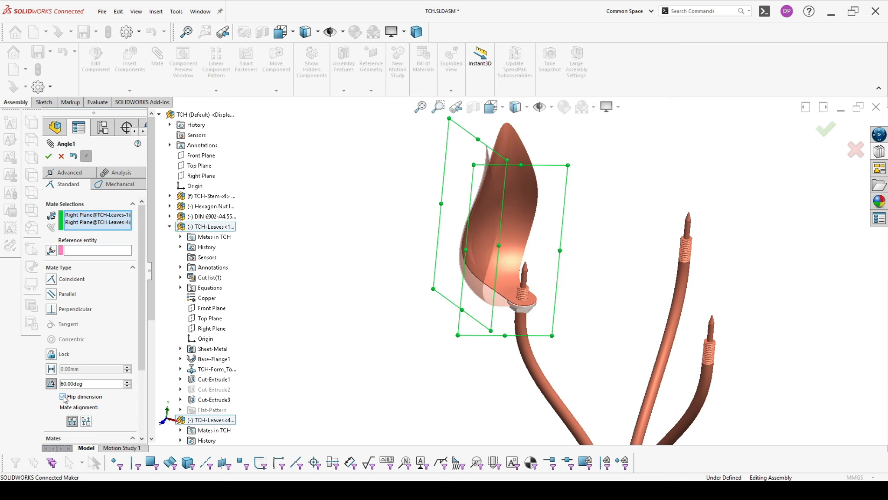
left_click(63, 396)
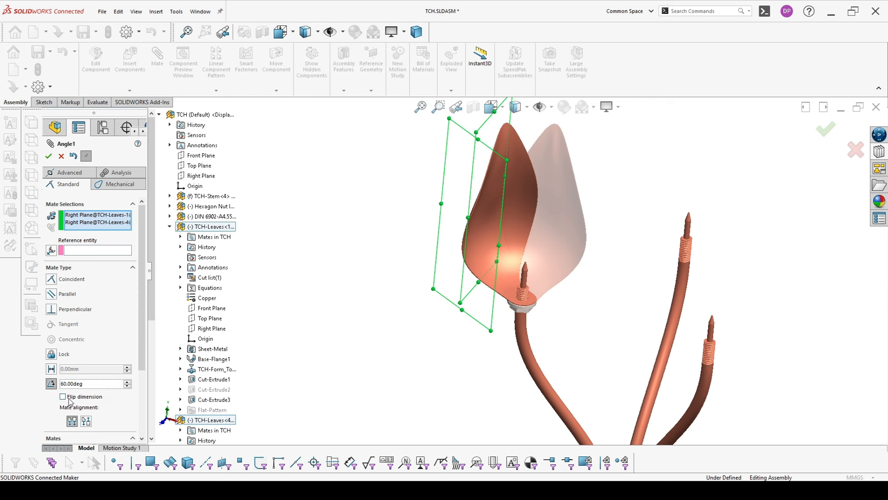
left_click(65, 396)
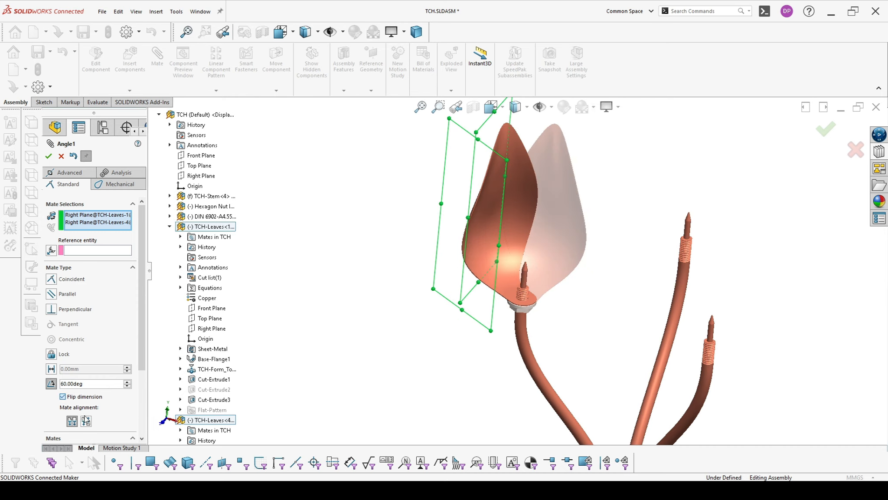
left_click(86, 420)
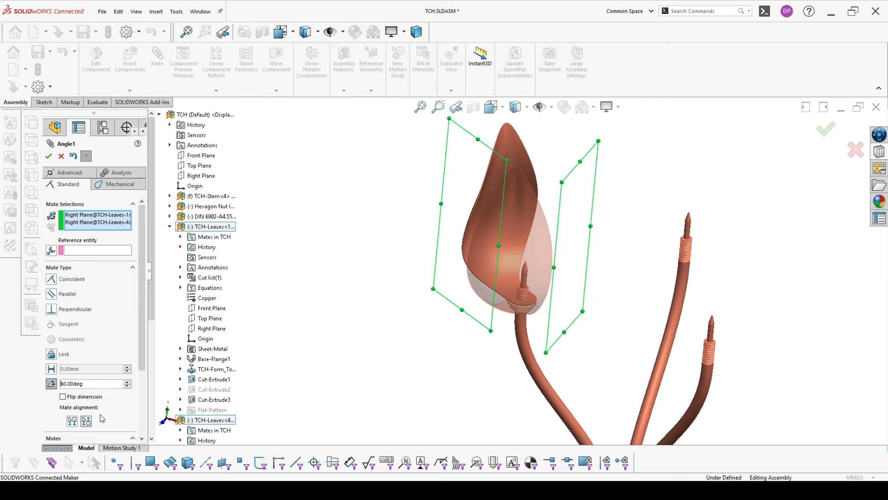
left_click(48, 156)
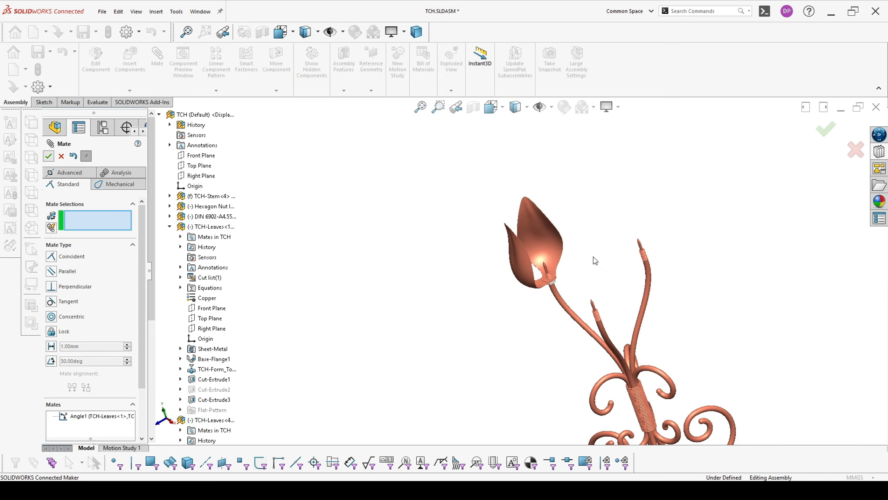
key("Escape")
- Copy the TCH-Leaves component again and place the third leaf in free space beside the other two
scroll(593, 259, "down", 3)
left_click(526, 261)
middle_click_drag(527, 261, 520, 343)
- Mate the underside of the third leaf's tab coincident with the upper face of the second leaf's tab
left_click(627, 283)
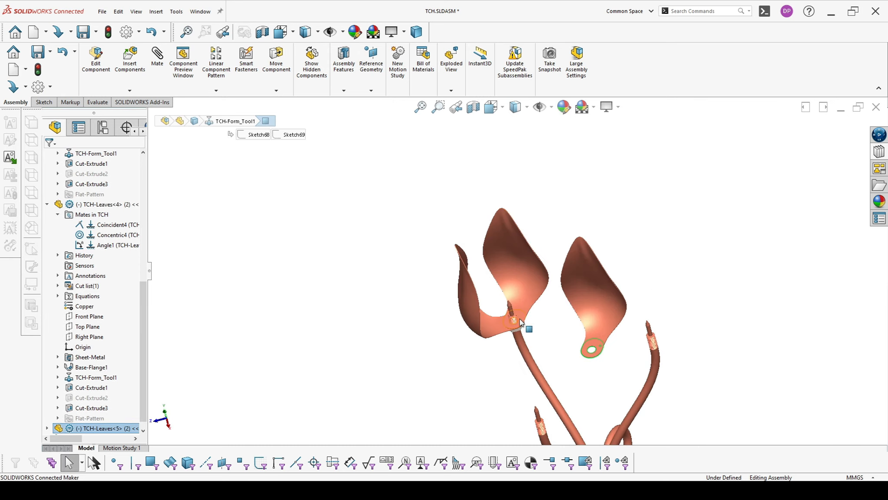
left_click(519, 320, "ctrl")
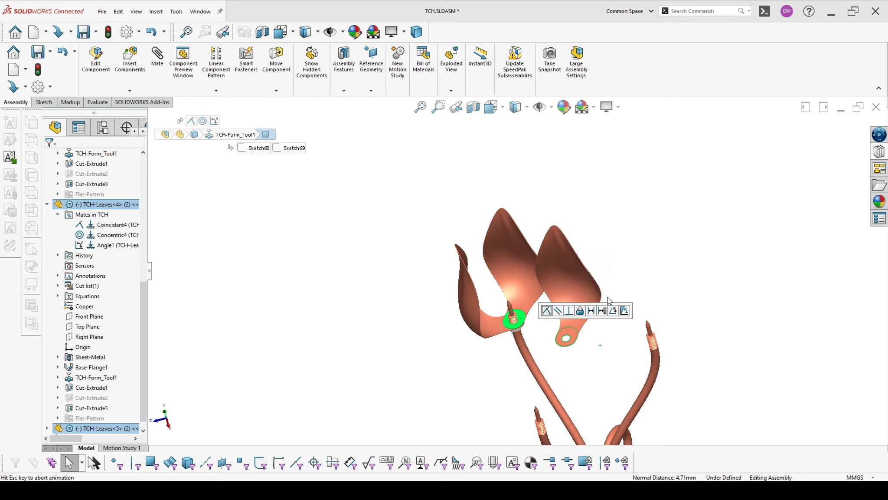
right_click(606, 328)
- Make the third leaf's tab hole concentric with the cylindrical pin at the stem arm's end
left_click(565, 336)
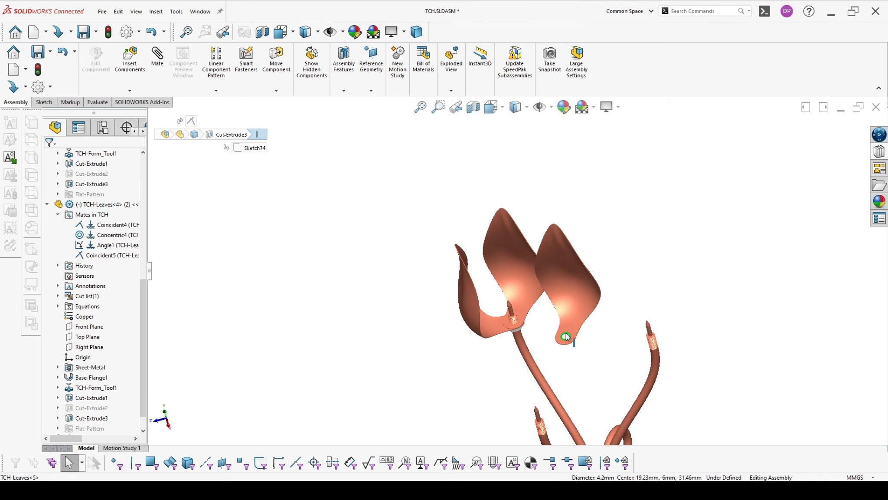
left_click(513, 313, "ctrl")
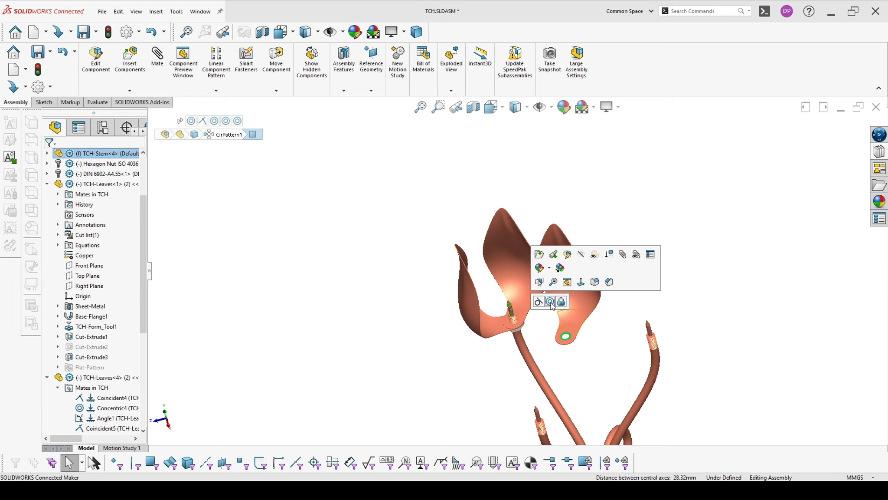
left_click(549, 301)
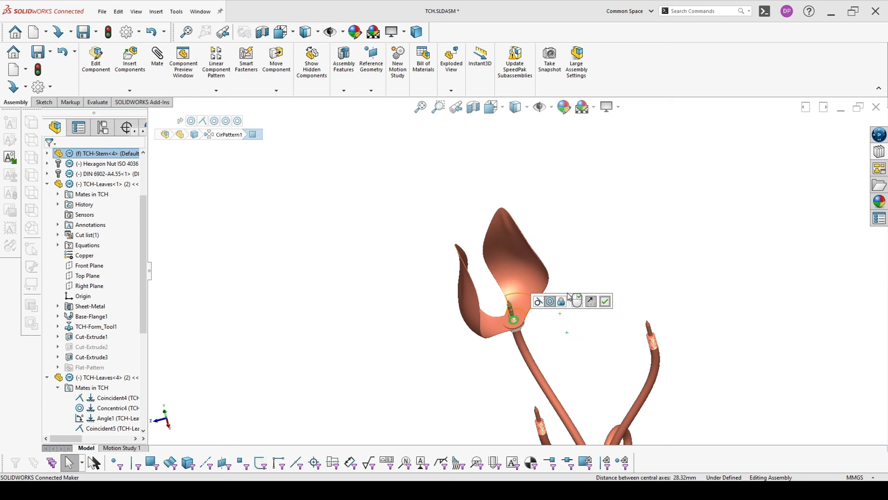
left_click(539, 289)
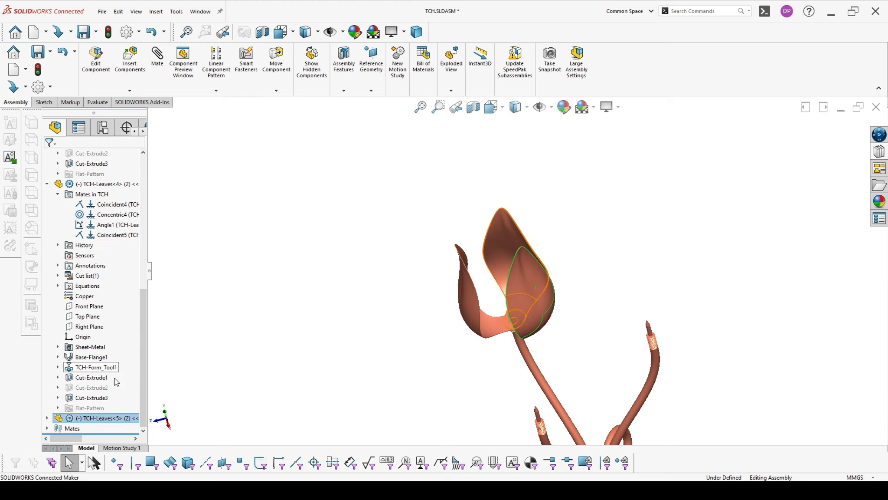
- Add a 60° angle mate between the Right Planes of the second and third leaves
left_click(46, 418)
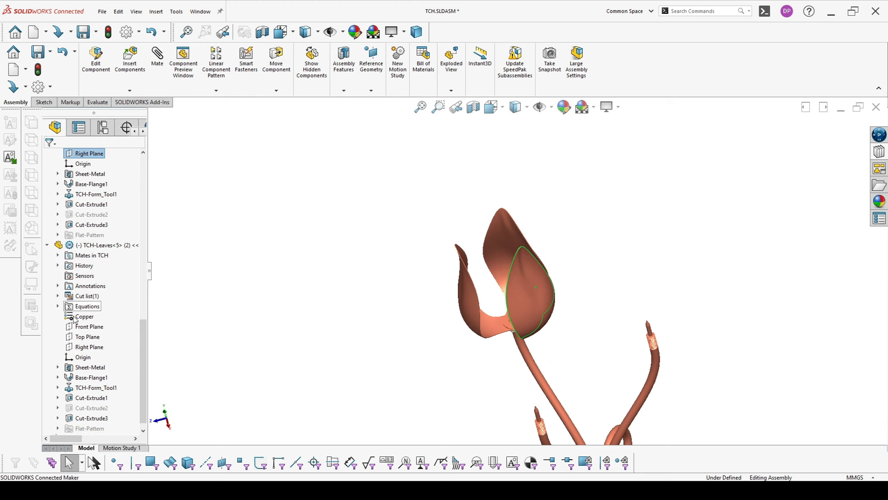
left_click(84, 348)
scroll(107, 229, "up", 7)
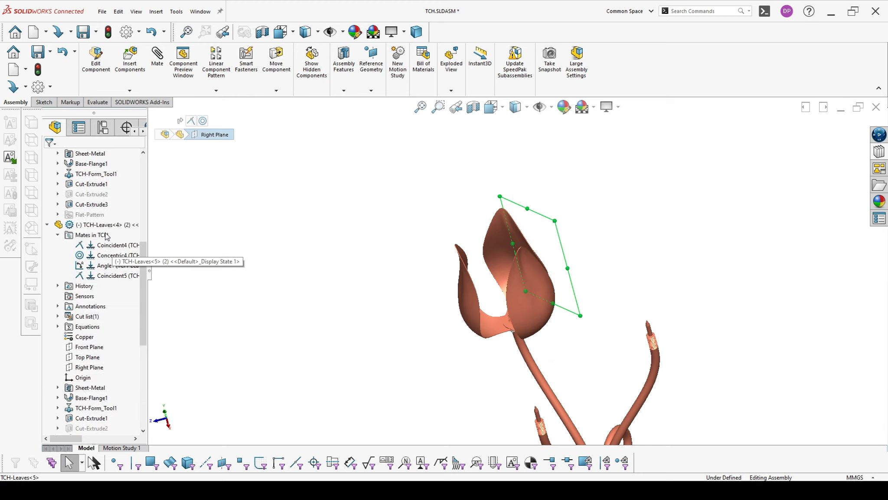
left_click(91, 367, "ctrl")
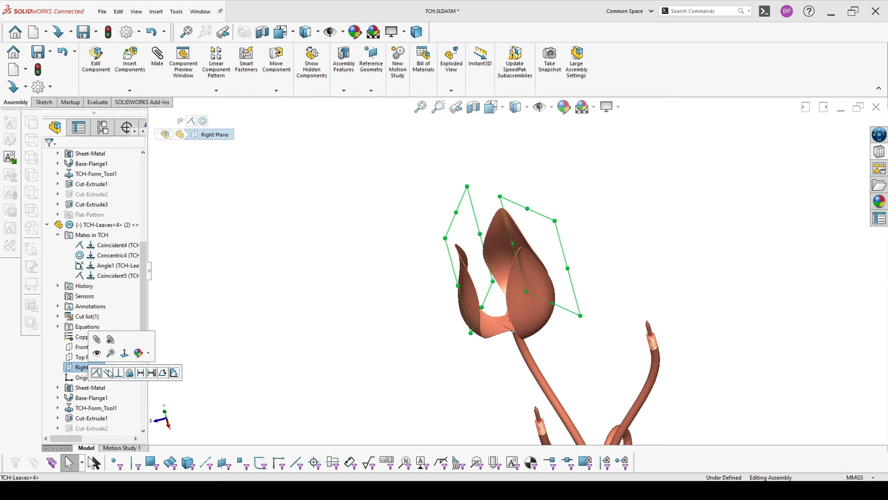
left_click(163, 372)
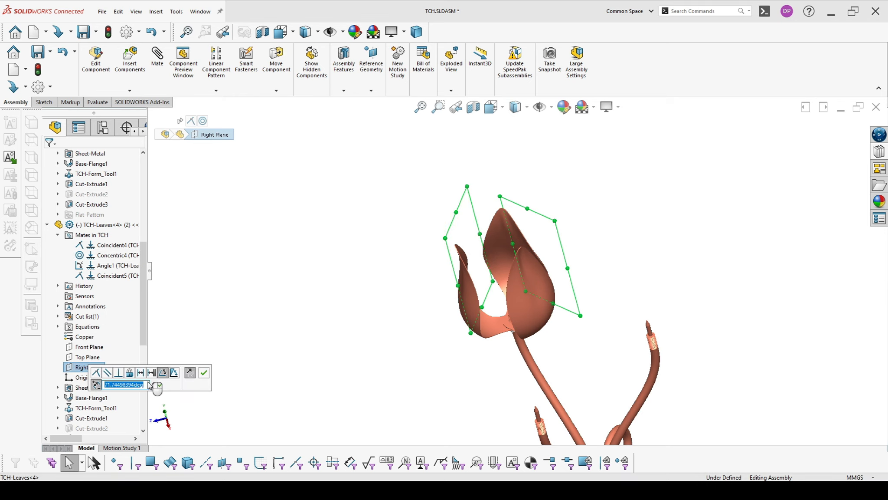
key("Return")
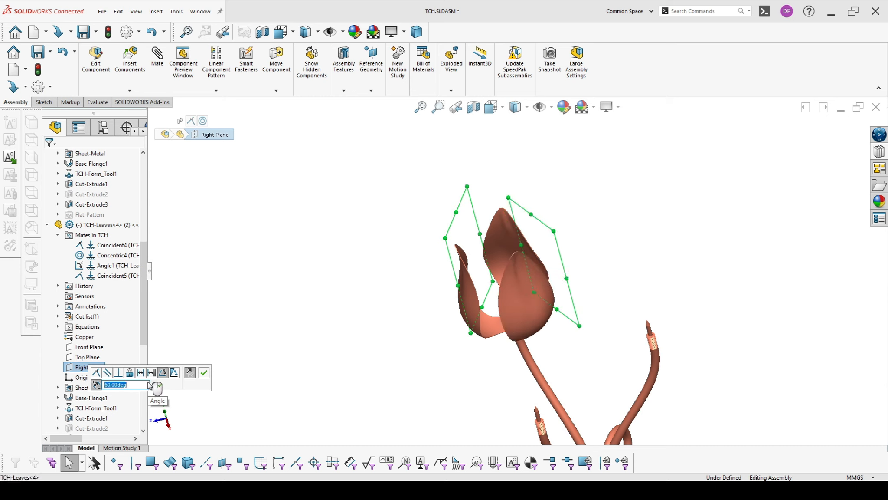
left_click(205, 373)
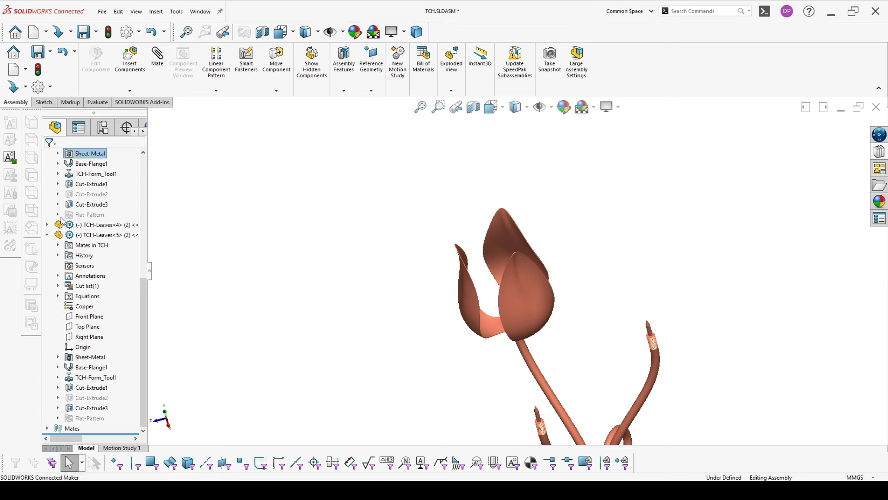
left_click(47, 235)
left_click(47, 214)
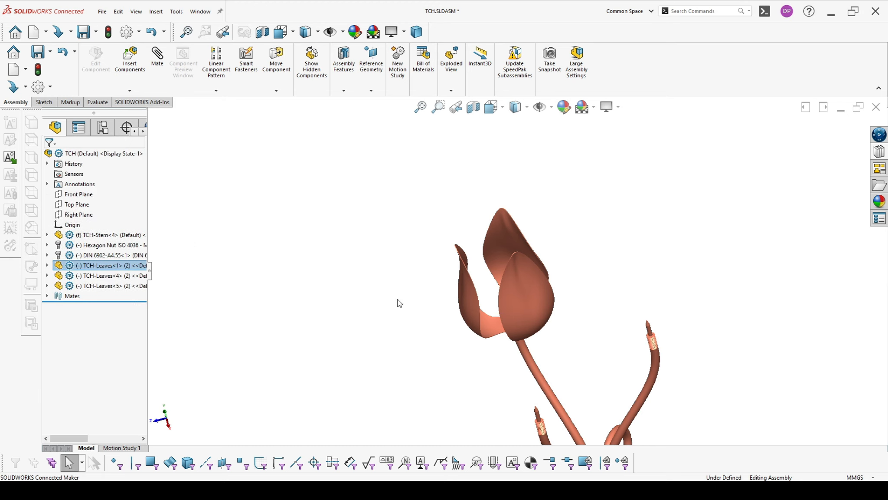
- Copy the third leaf into free space beside the flower and set the new leaf's configuration to 1
left_click(117, 285)
left_click_drag(117, 286, 292, 258)
left_click(328, 186)
left_click(326, 190)
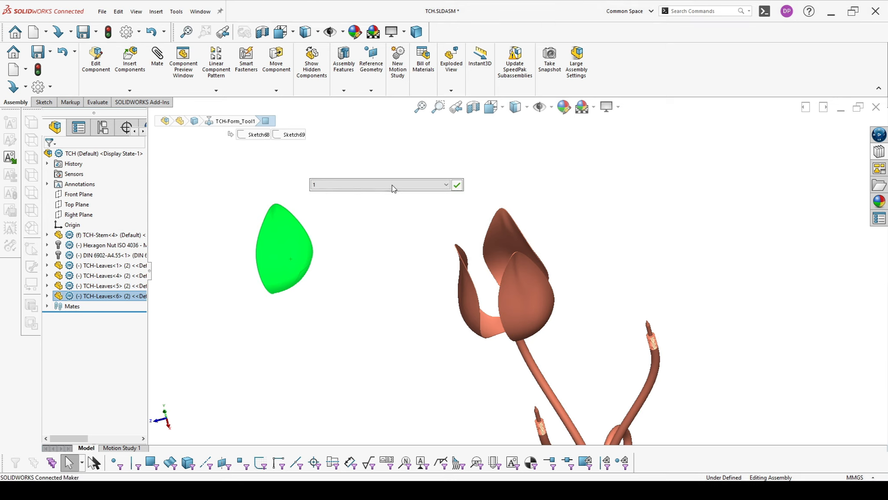
left_click(457, 185)
- Mate the underside of the fourth leaf's tab coincident with the upper face of the third leaf's tab
middle_click_drag(411, 210, 487, 341)
left_click(360, 169)
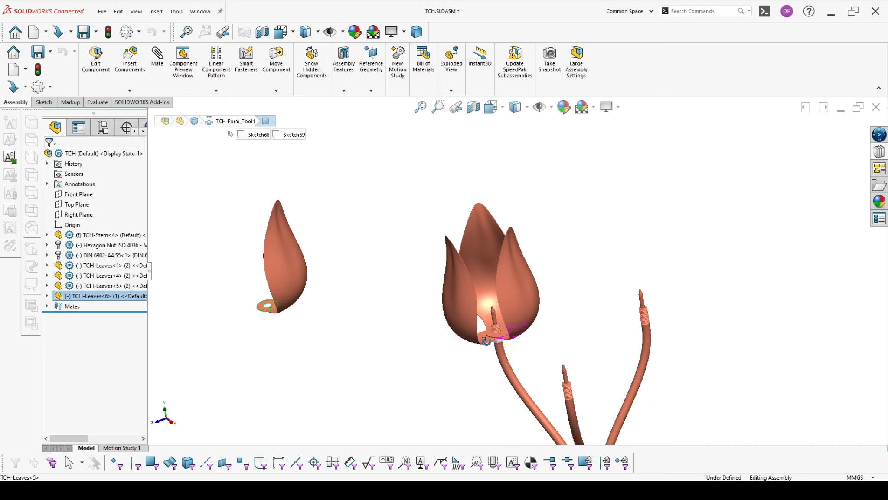
left_click(504, 335, "ctrl")
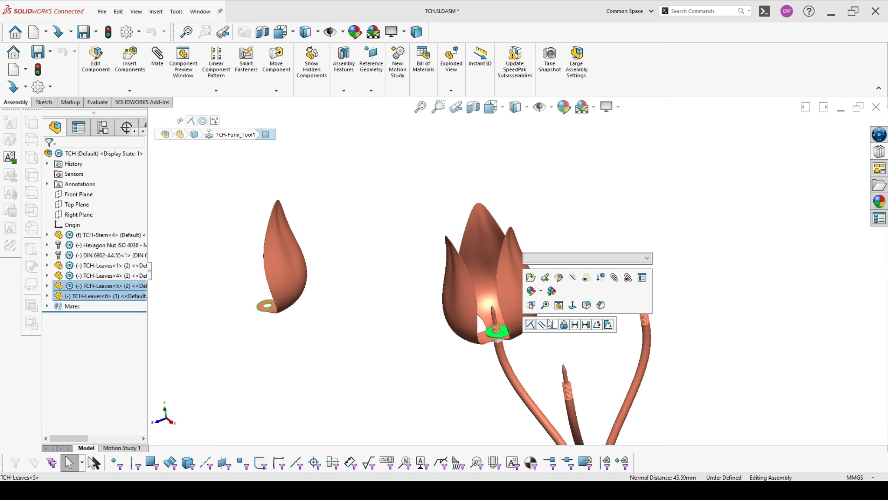
left_click(530, 325)
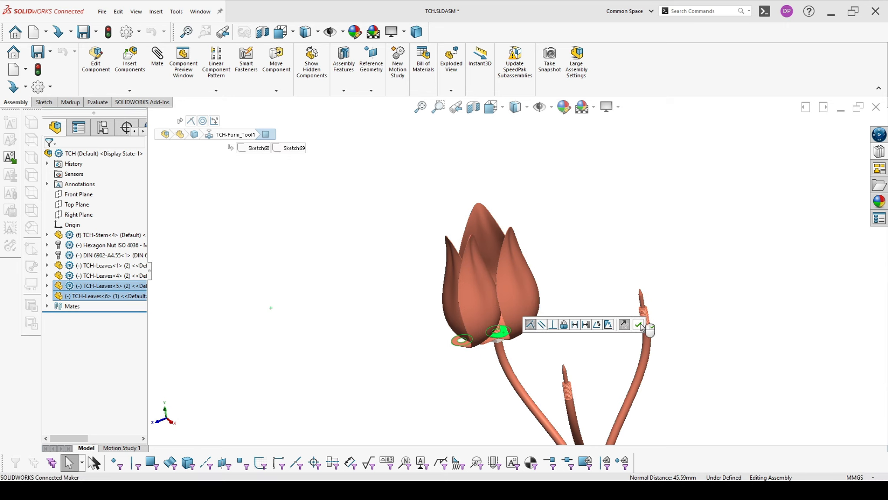
left_click(638, 325)
- Make the fourth leaf's tab hole concentric with the cylindrical pin above the stem arm's thread
scroll(424, 345, "down", 5)
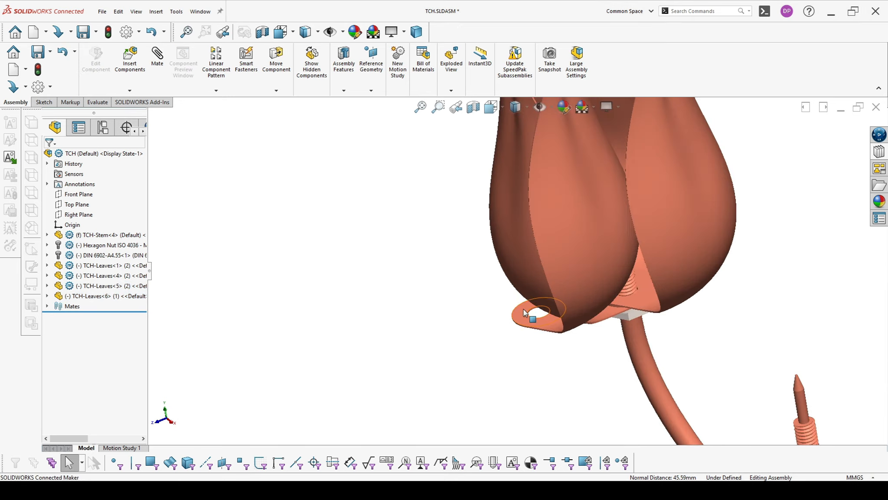
left_click(530, 313)
scroll(541, 313, "up", 2)
scroll(541, 258, "down", 5)
mouse_move(542, 257)
middle_mouse_down()
mouse_move(480, 252)
mouse_move(680, 253)
middle_mouse_up()
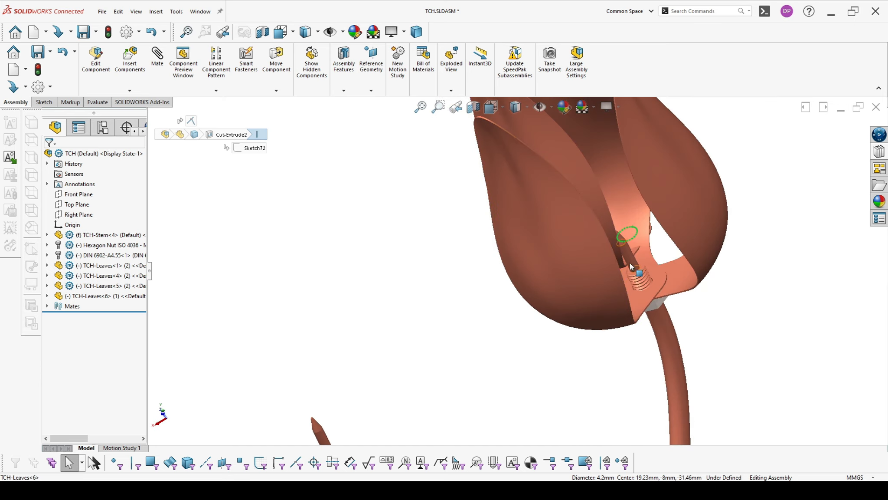
left_click(630, 262, "ctrl")
left_click(669, 256)
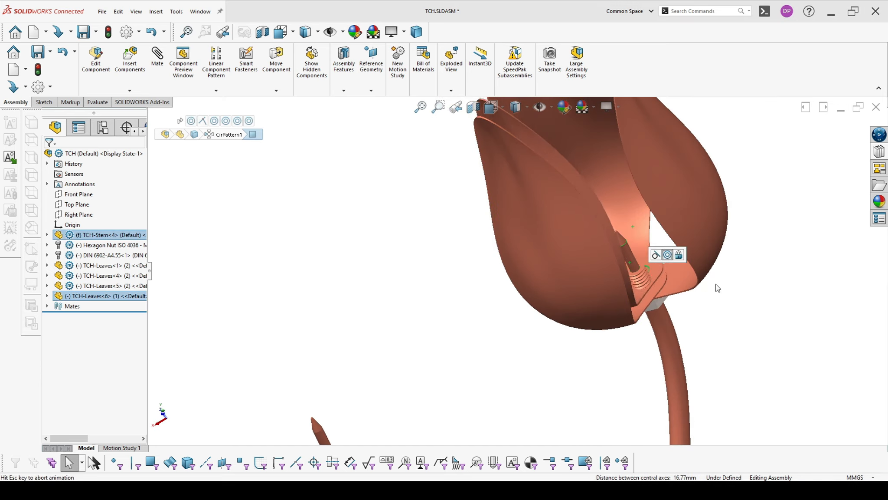
left_click(719, 256)
- Turn the fourth leaf around the pin and add a 120° angle mate between its Right Plane and the third leaf's Right Plane
scroll(587, 234, "up", 5)
middle_click_drag(586, 234, 605, 323)
scroll(538, 229, "down", 1)
left_click_drag(533, 253, 497, 227)
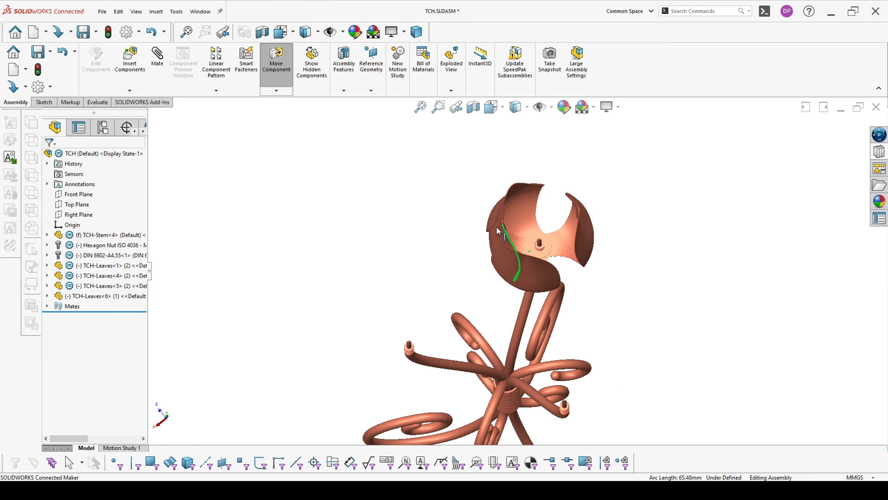
left_click(47, 296)
left_click(88, 350)
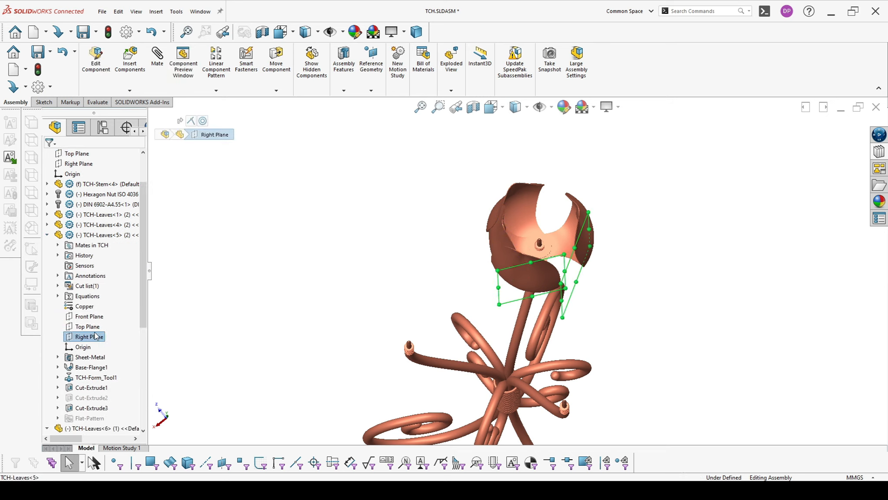
left_click(95, 335)
left_click(162, 341)
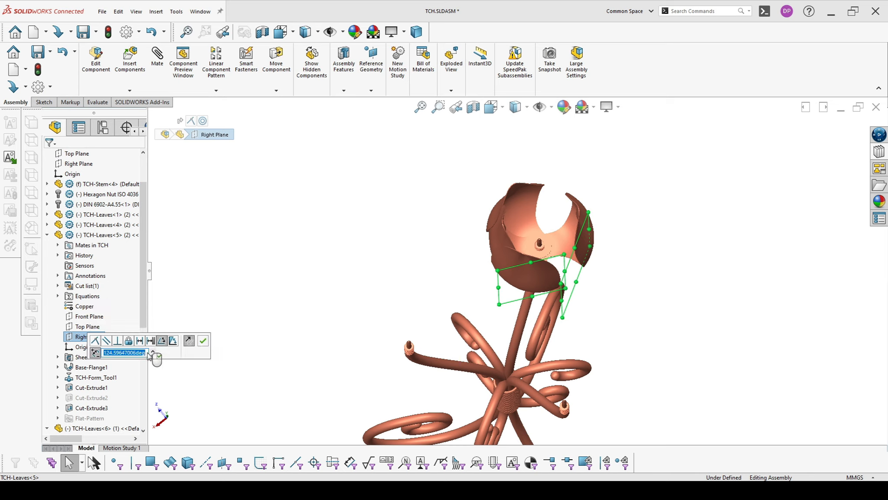
key("Return")
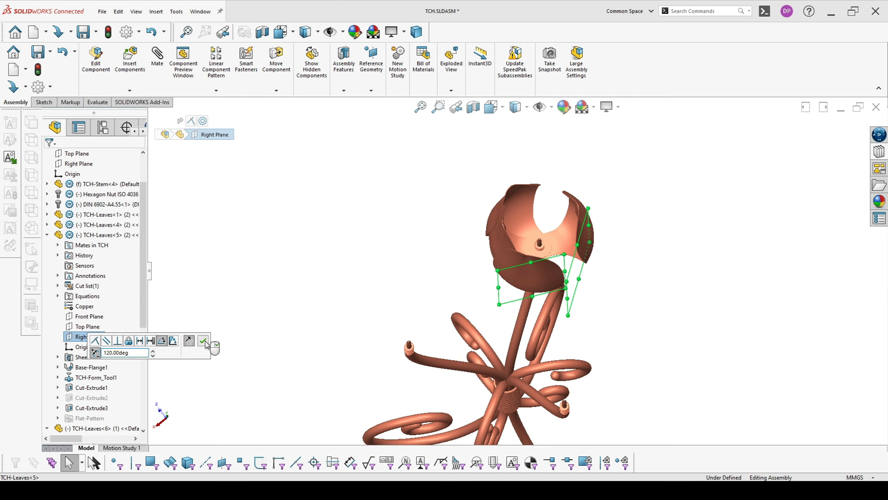
left_click(203, 341)
left_click(47, 235)
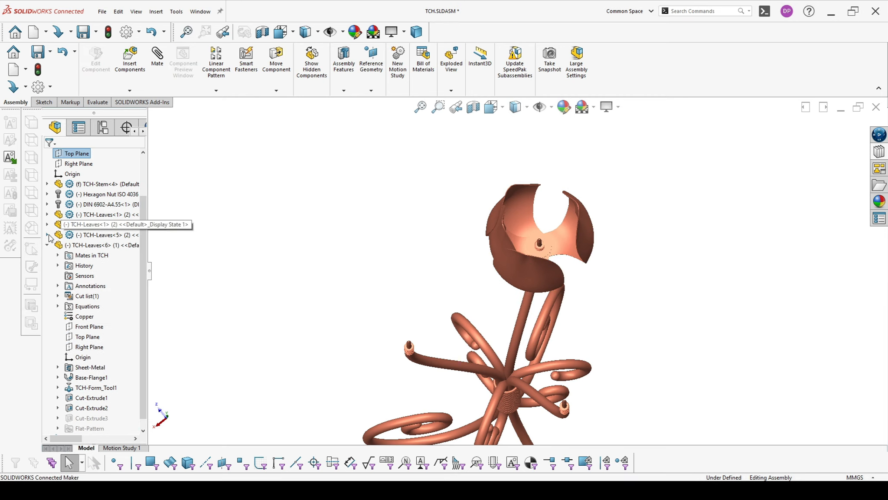
left_click(47, 245)
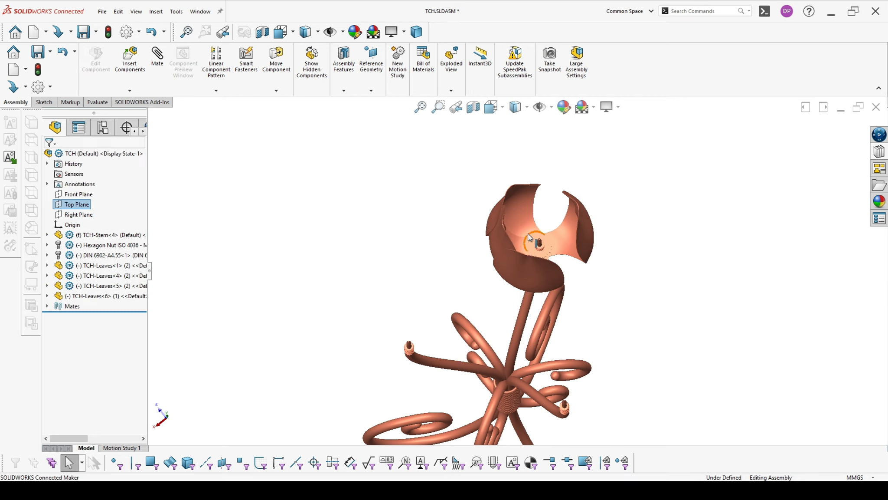
- Copy the fourth leaf into free space beside the flower as a fifth leaf
left_click_drag(502, 234, 661, 275, "ctrl")
middle_click_drag(721, 332, 635, 281)
scroll(706, 321, "up", 3)
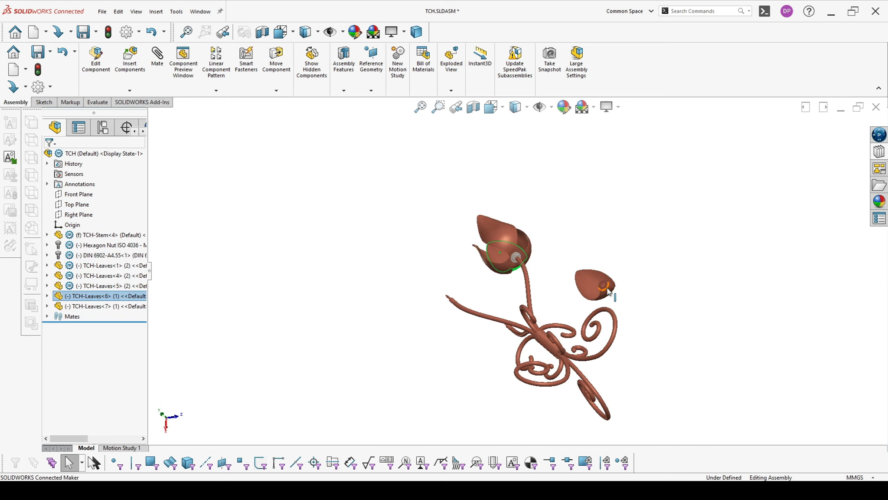
- Mate the underside of the fifth leaf's tab coincident with the upper face of the fourth leaf's tab
scroll(605, 290, "down", 4)
left_click(572, 282)
scroll(511, 279, "up", 4)
middle_click_drag(455, 240, 538, 386)
scroll(446, 226, "down", 5)
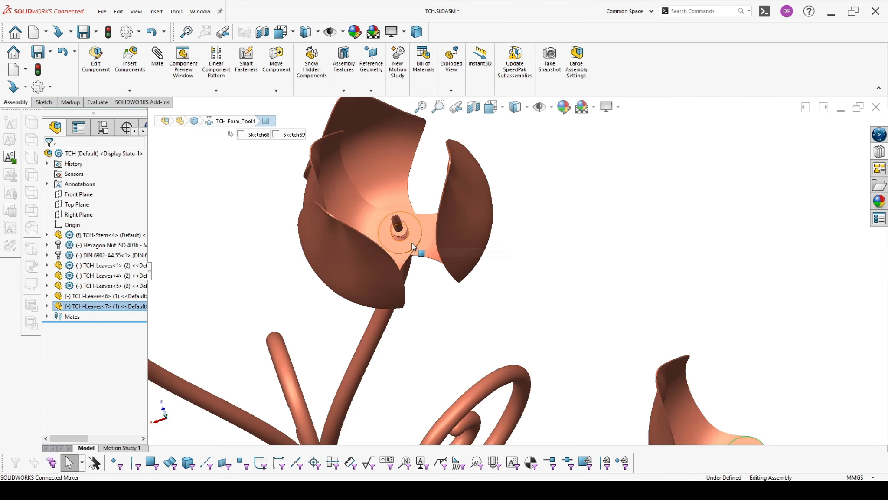
left_click(416, 235, "ctrl")
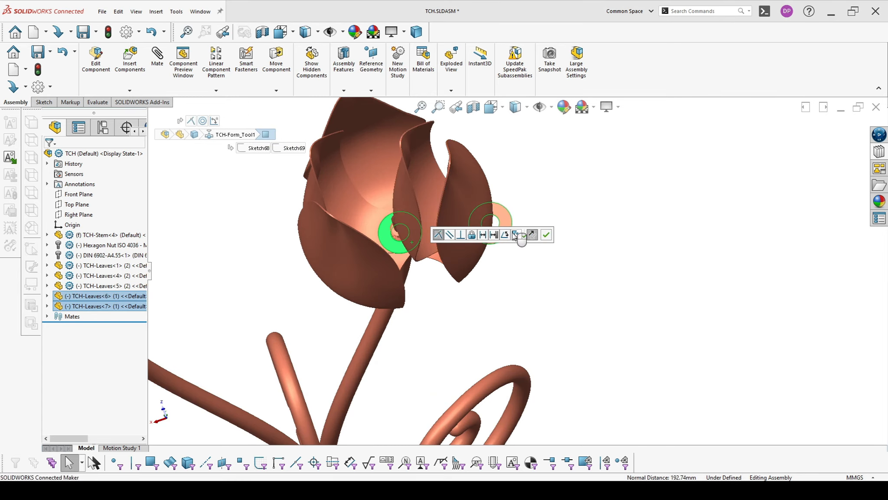
left_click(547, 233)
- Make the fifth leaf's tab hole concentric with the cylindrical pin at the stem arm's end
left_click(489, 223)
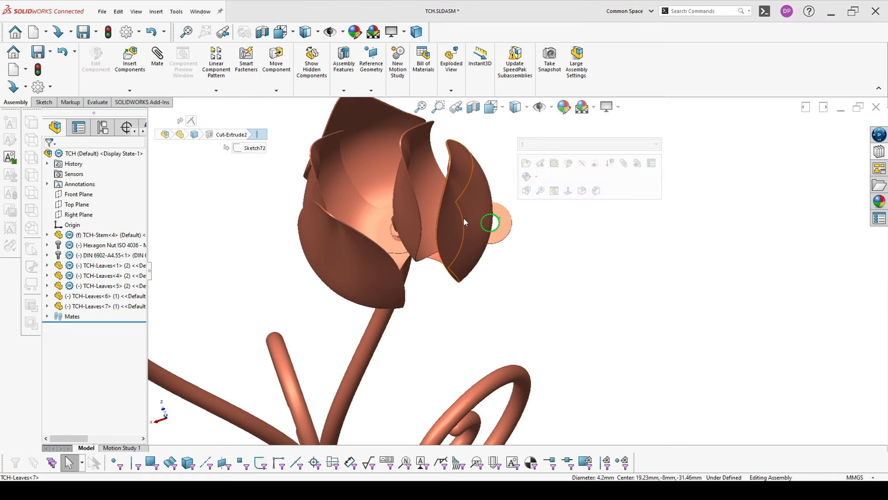
left_click(396, 238, "ctrl")
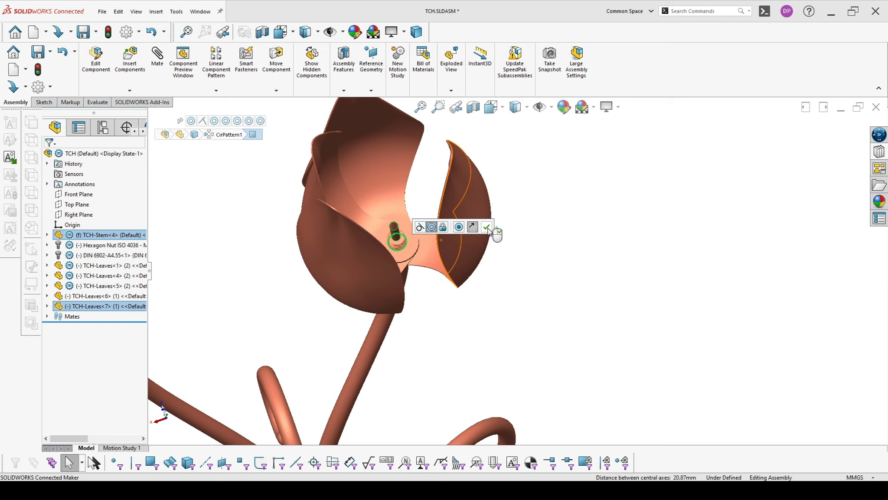
right_click(417, 204)
- Turn the fifth leaf around the pin and add a 60° angle mate between its Right Plane and the fourth leaf's Right Plane
left_click_drag(332, 177, 473, 200)
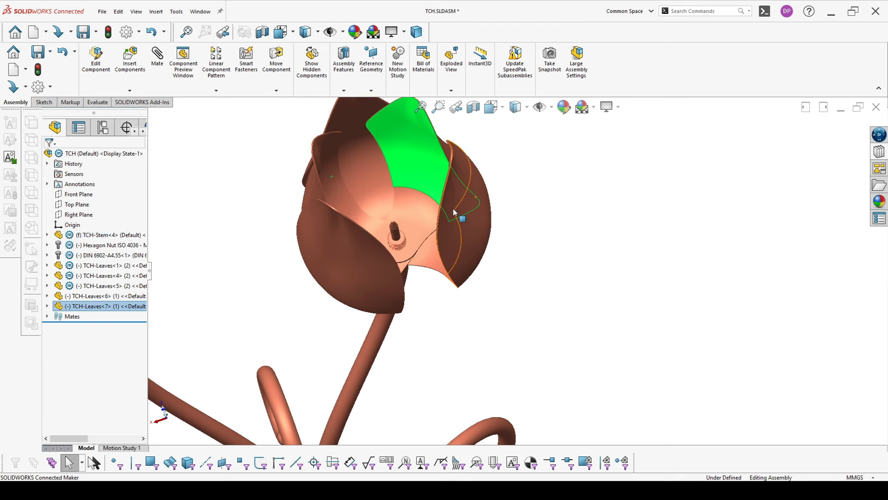
left_click(48, 306)
left_click(88, 347)
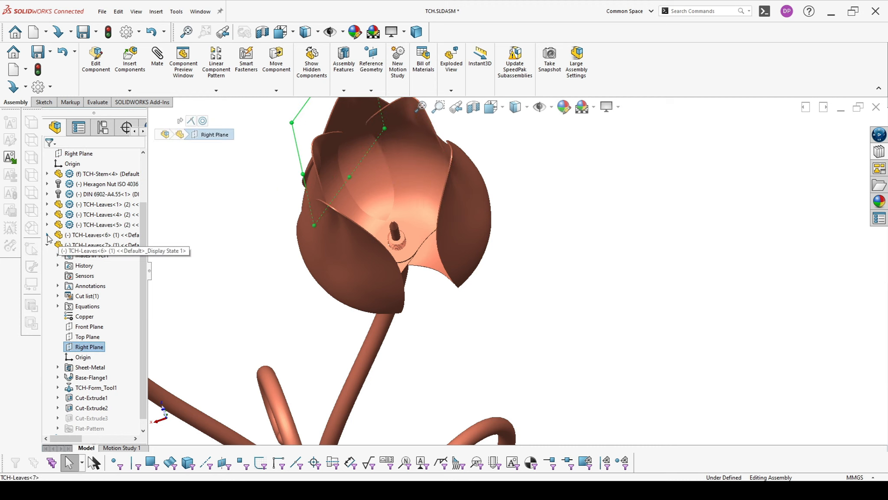
scroll(113, 273, "down", 1)
left_click(58, 245)
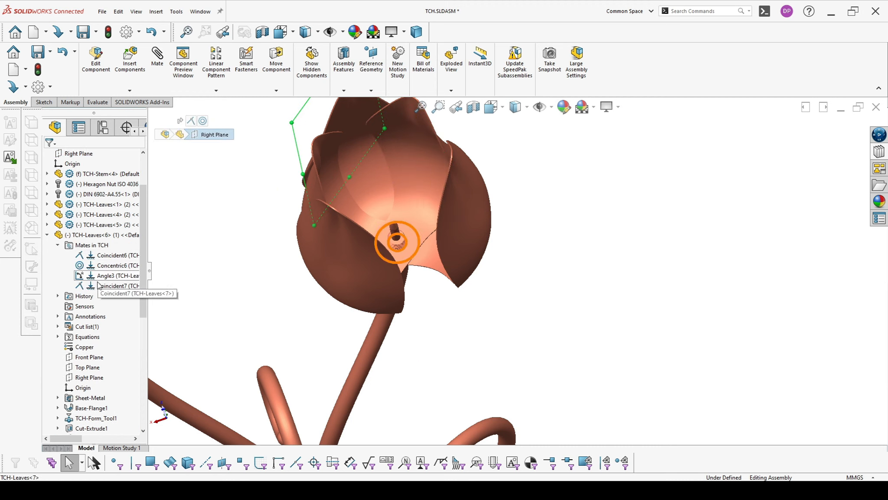
left_click(88, 377, "ctrl")
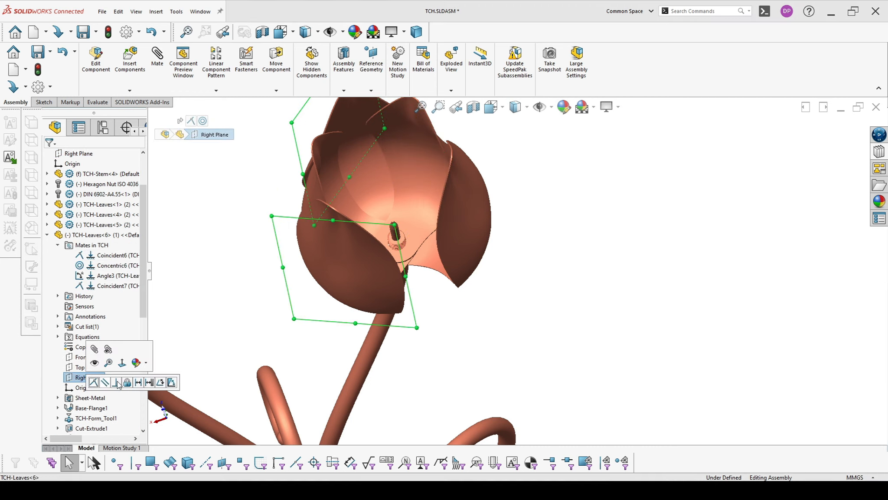
left_click(160, 382)
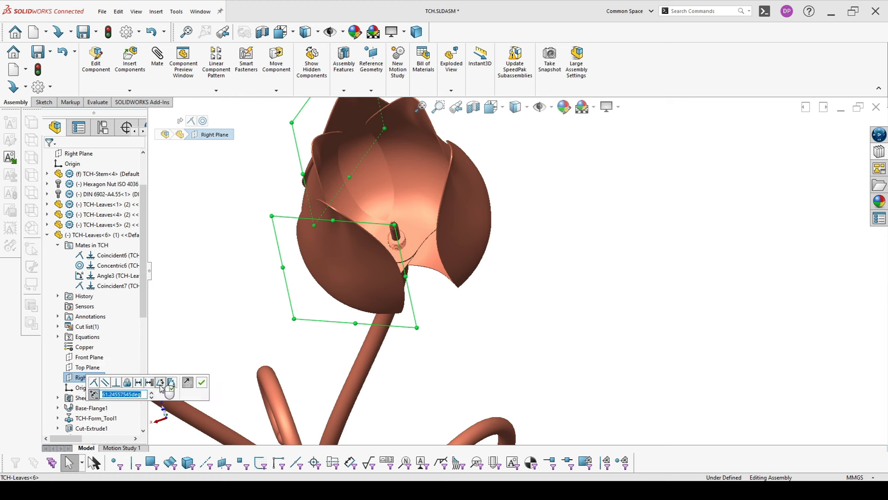
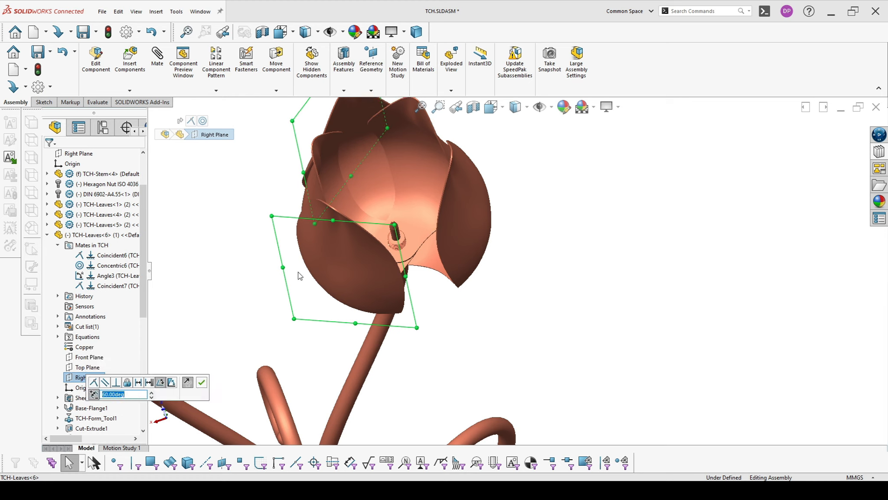
left_click(201, 381)
mouse_move(410, 252)
middle_mouse_down()
mouse_move(416, 198)
mouse_move(444, 185)
mouse_move(420, 251)
mouse_move(411, 239)
middle_mouse_up()
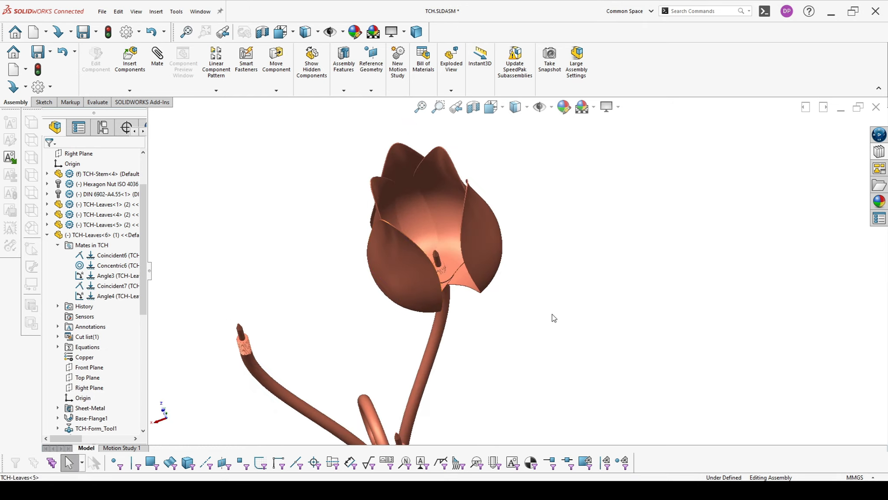
left_click(47, 235)
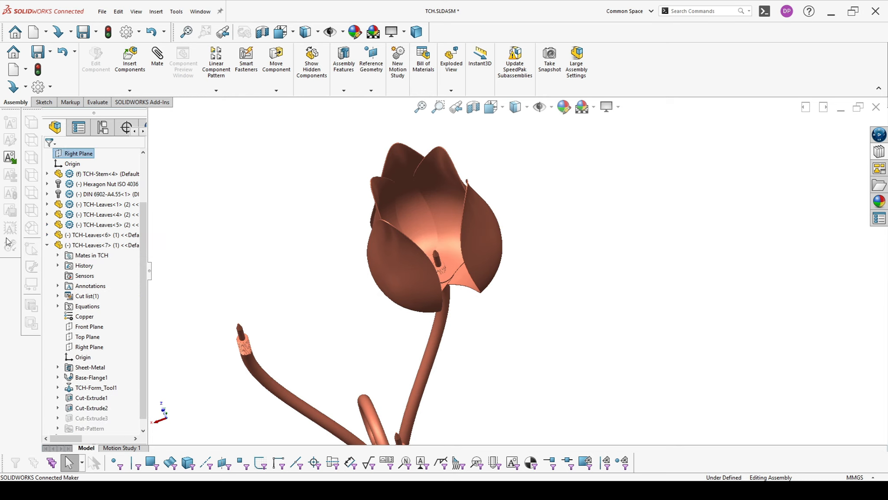
left_click(47, 245)
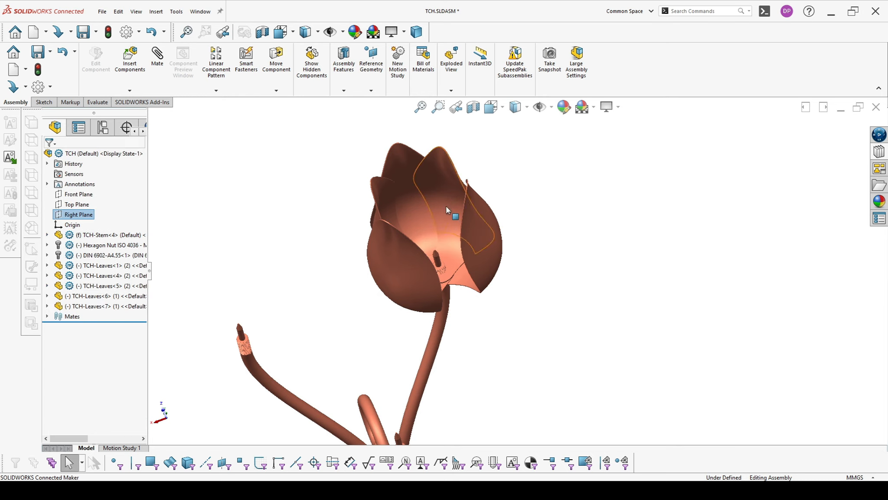
- Copy the fifth leaf into free space beside the flower as a sixth leaf
left_click_drag(446, 210, 590, 199, "ctrl")
middle_click_drag(583, 129, 593, 344)
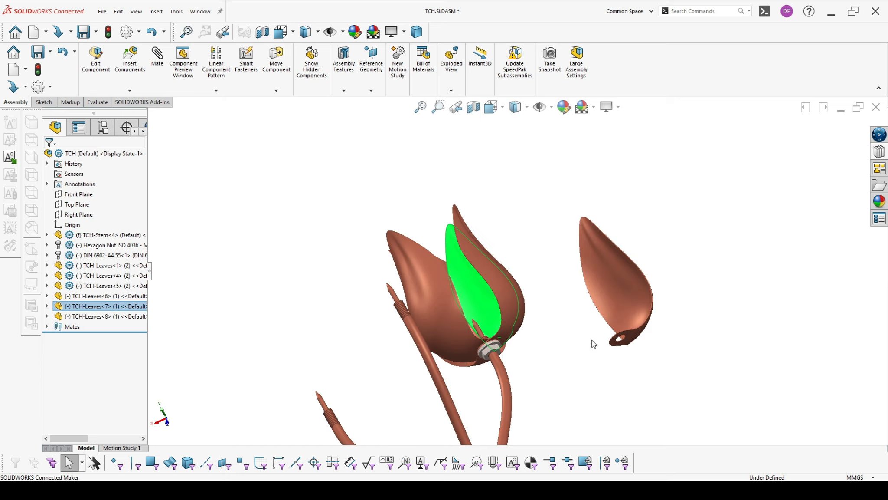
- Mate the underside of the sixth leaf's tab coincident with the upper face of the fifth leaf's tab
left_click(629, 336)
middle_click_drag(429, 311, 471, 410)
scroll(466, 303, "down", 3)
middle_click_drag(465, 304, 461, 334)
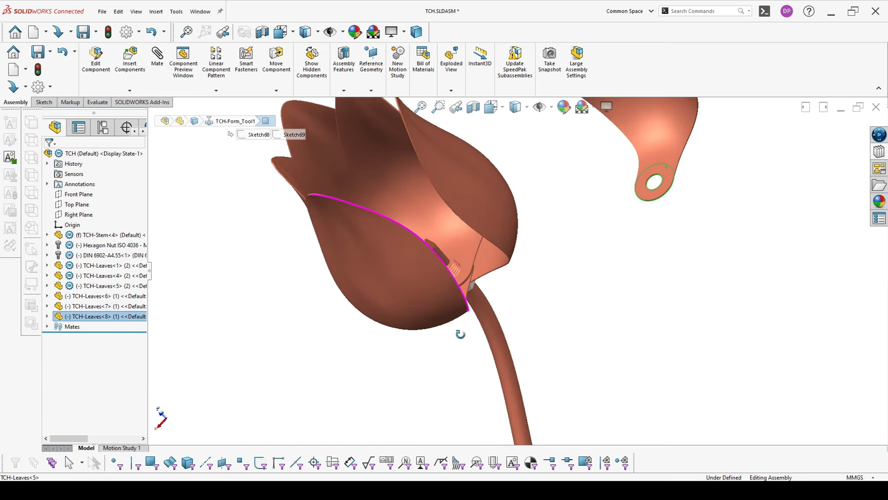
left_click(466, 268, "ctrl")
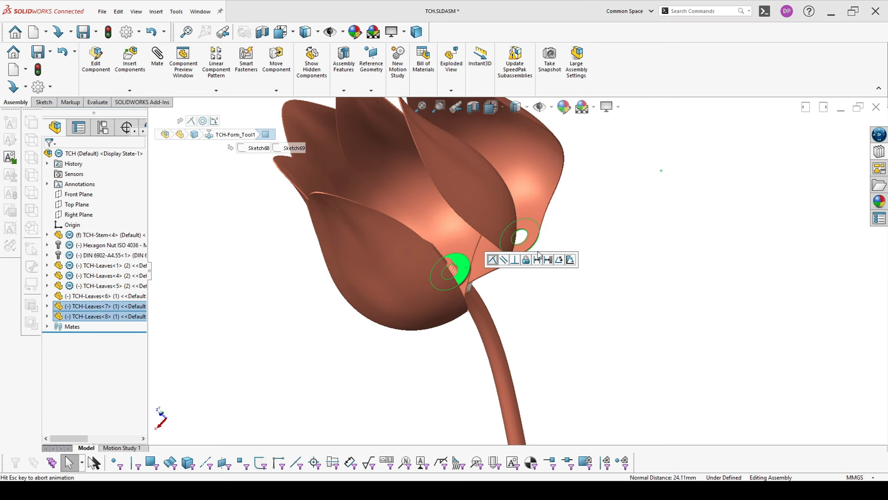
right_click(522, 222)
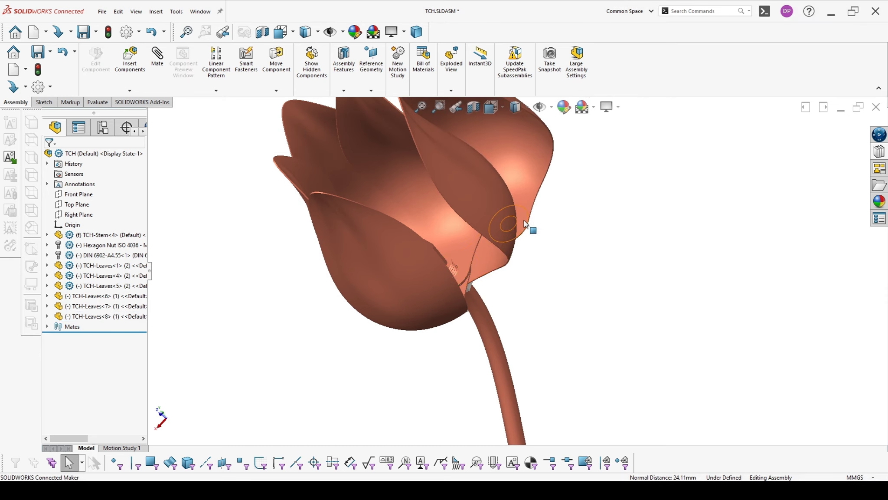
- Move the sixth leaf's tab into view and make its hole concentric with the stem arm's pin
left_click_drag(522, 230, 526, 282)
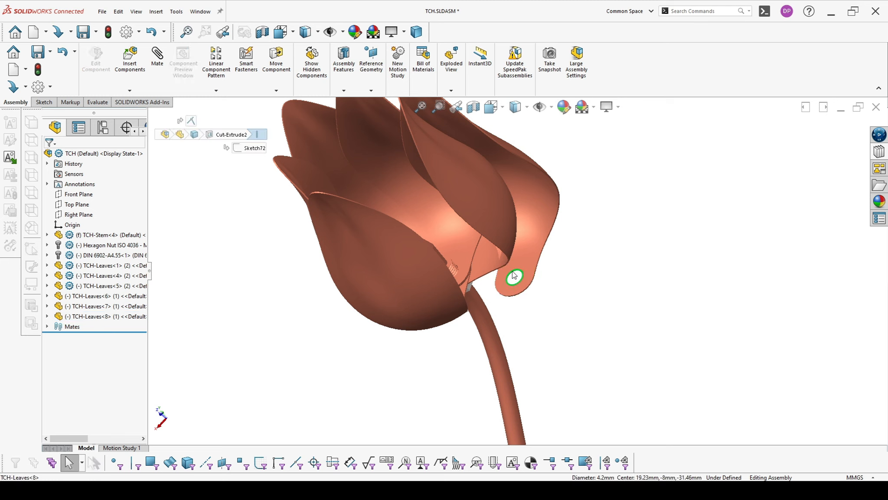
left_click(444, 266, "ctrl")
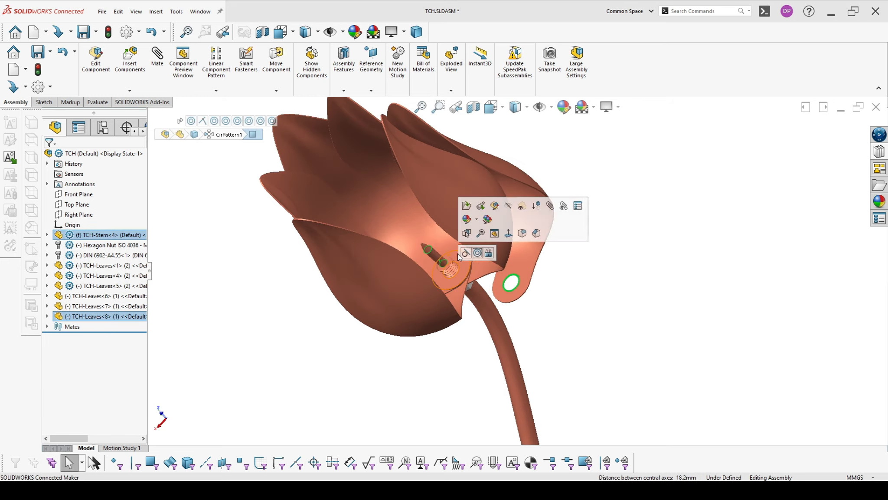
left_click(477, 253)
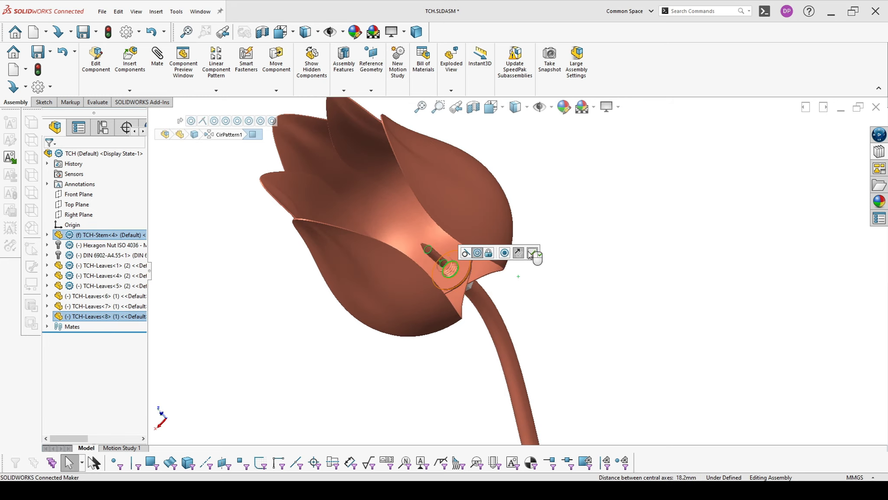
left_click(532, 254)
- Turn the sixth leaf into the flower's gap and add a 60° angle mate between its Right Plane and the fifth leaf's Right Plane
left_click_drag(440, 204, 476, 283)
key("Escape")
left_click(47, 316)
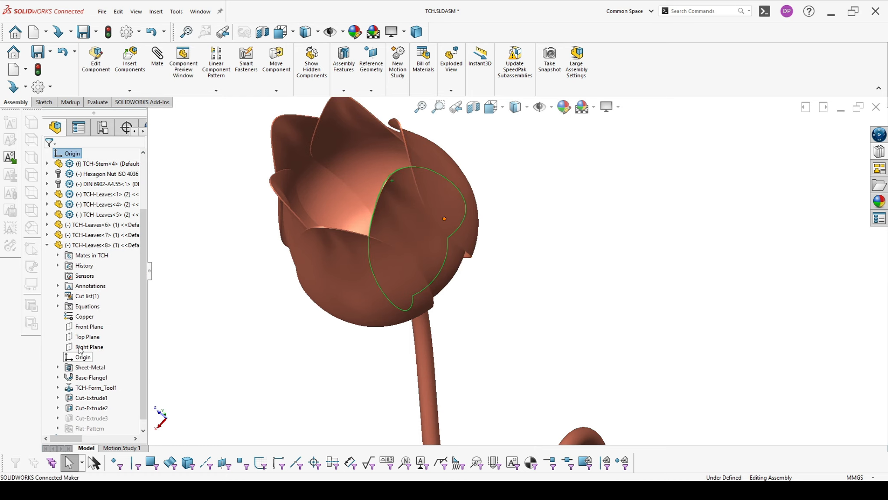
left_click(80, 347)
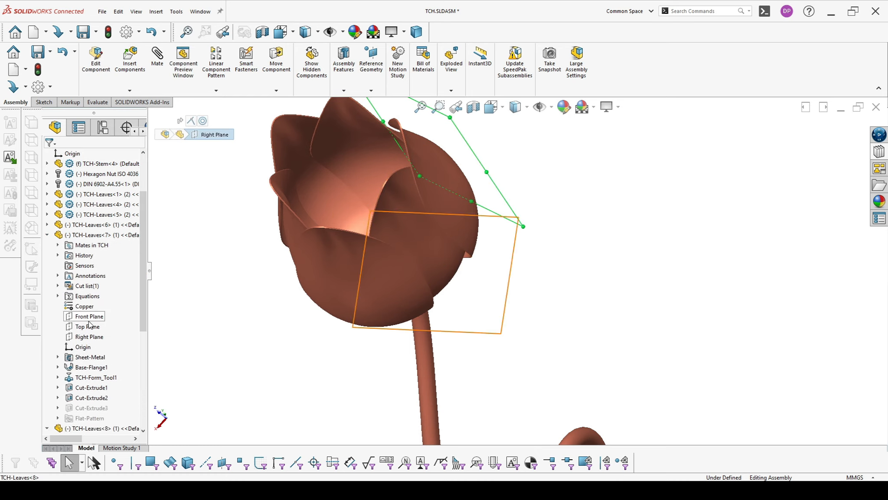
left_click(97, 334, "ctrl")
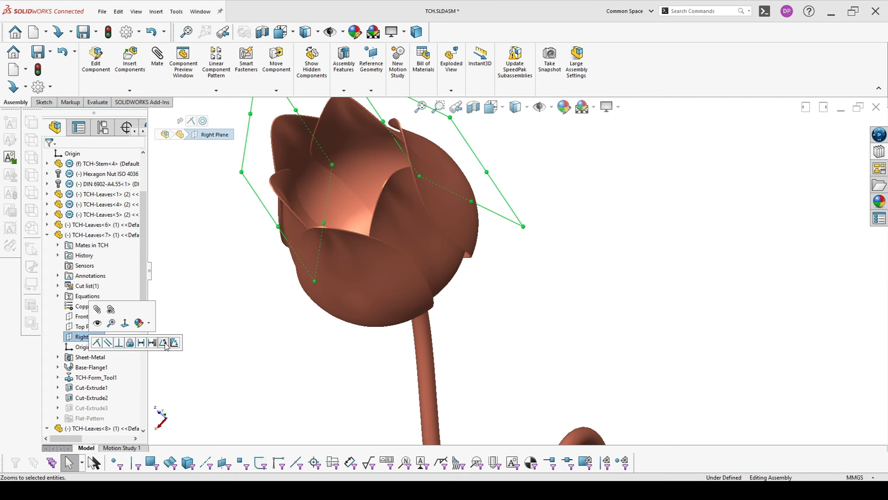
left_click(163, 342)
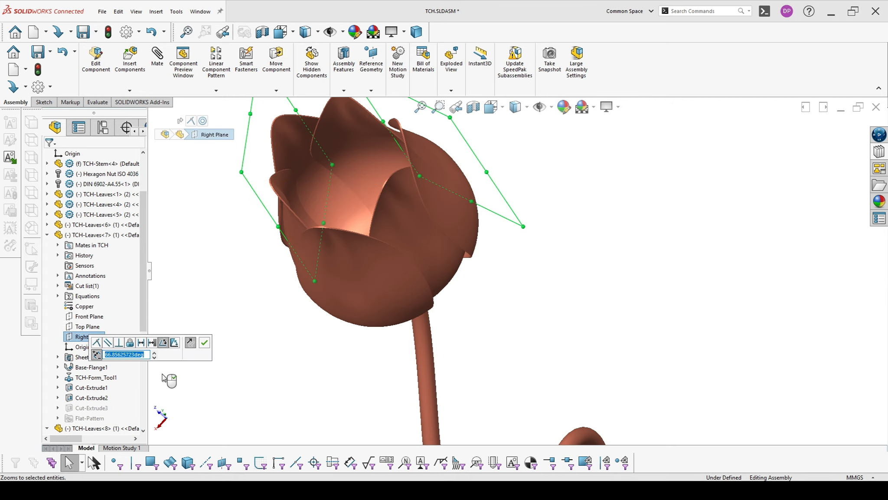
key("Return")
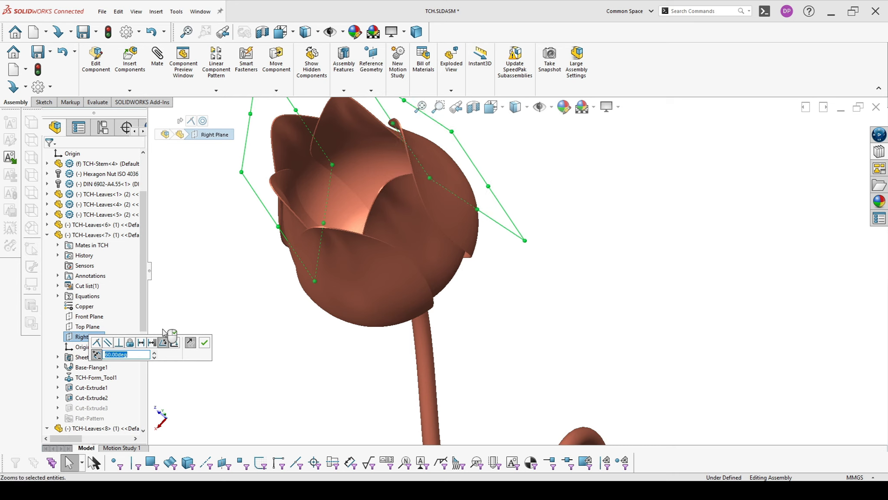
right_click(394, 299)
- Open the DIN hex nuts collection of the Toolbox with the pin inside the flower in view
scroll(451, 247, "up", 4)
middle_click_drag(464, 237, 425, 263)
scroll(449, 248, "down", 4)
scroll(426, 263, "down", 3)
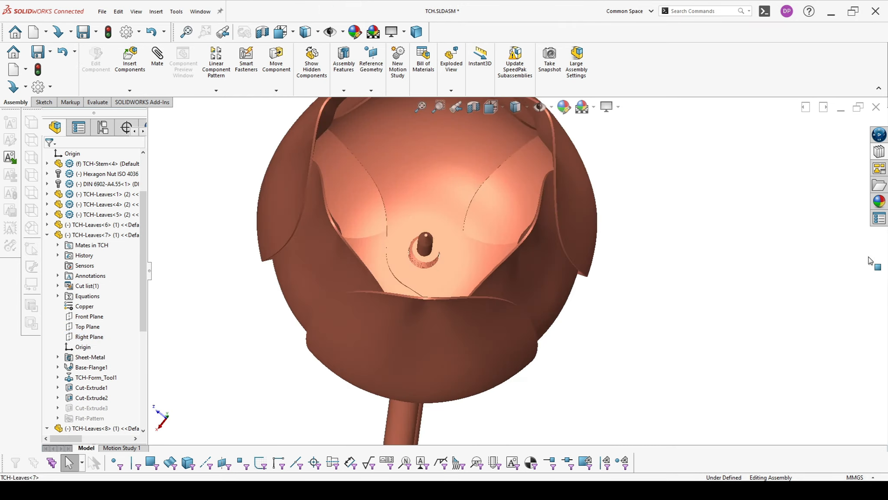
left_click(879, 201)
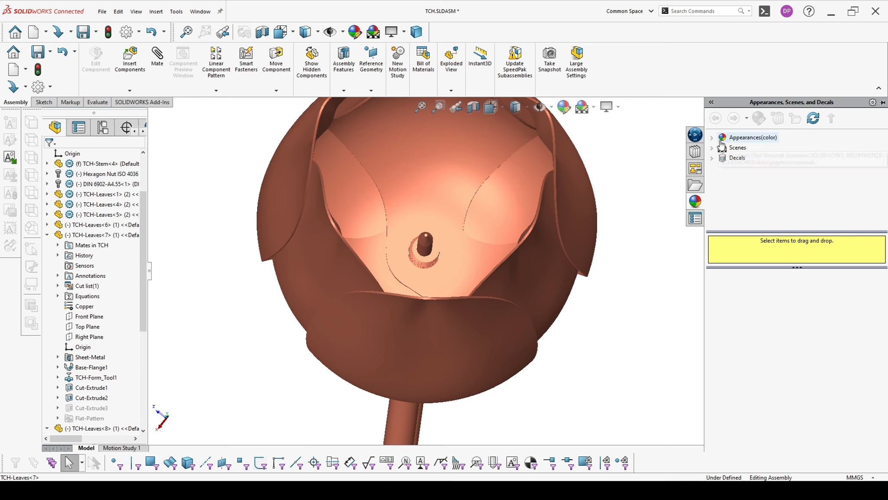
left_click(695, 152)
scroll(739, 173, "up", 3)
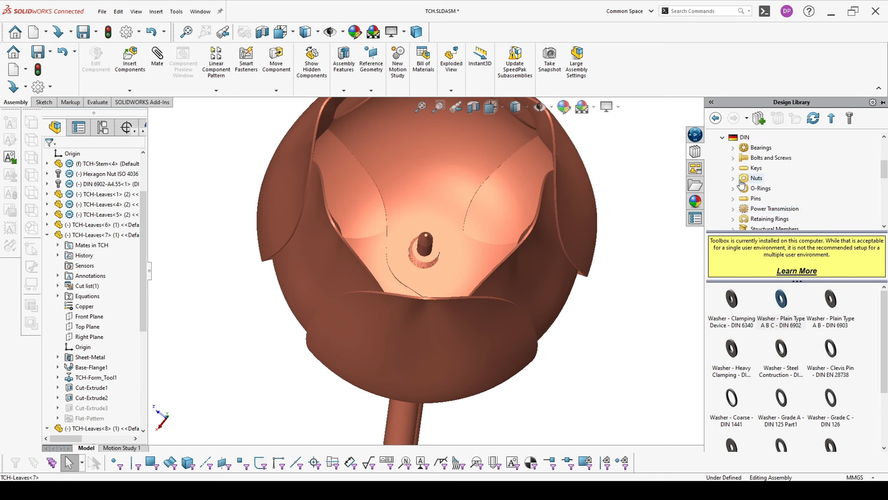
left_click(747, 179)
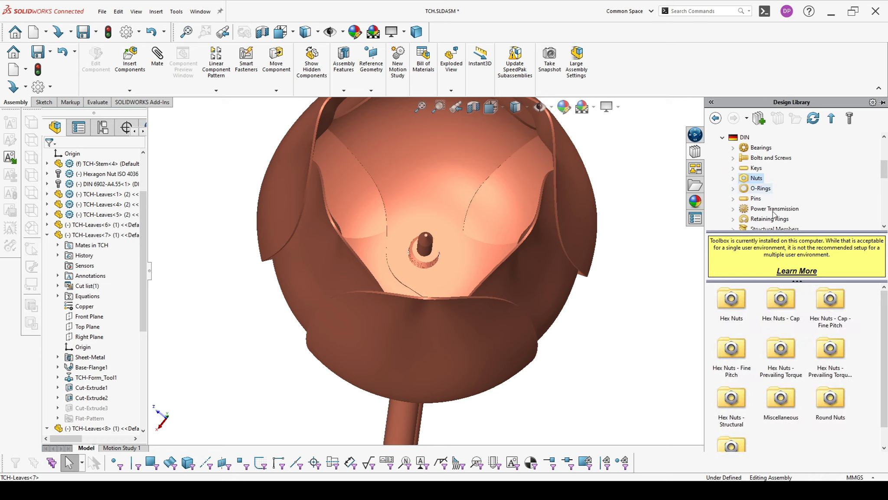
double_click(731, 304)
- Place a single Hexagon Nut ISO 4036 on the pin inside the flower, choosing a larger size than M2 to suit the pin
mouse_move(780, 418)
left_mouse_down()
mouse_move(423, 251)
mouse_move(444, 249)
left_mouse_up()
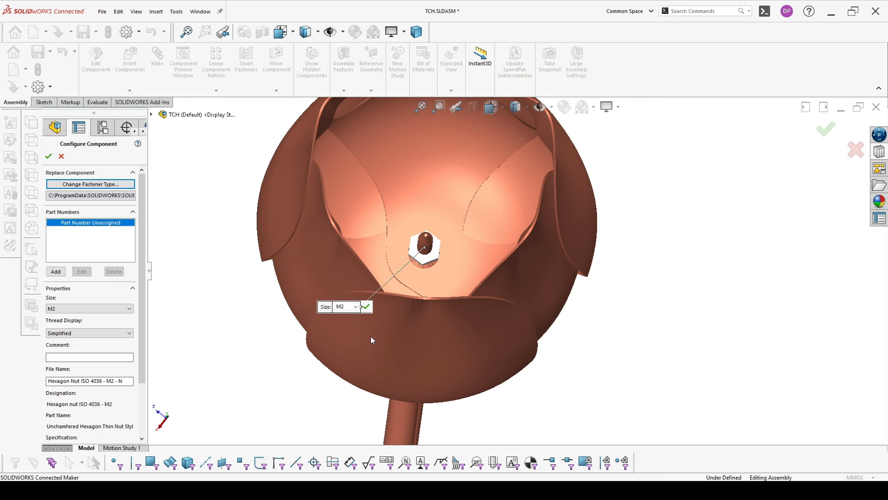
left_click(356, 306)
left_click(345, 342)
left_click(366, 307)
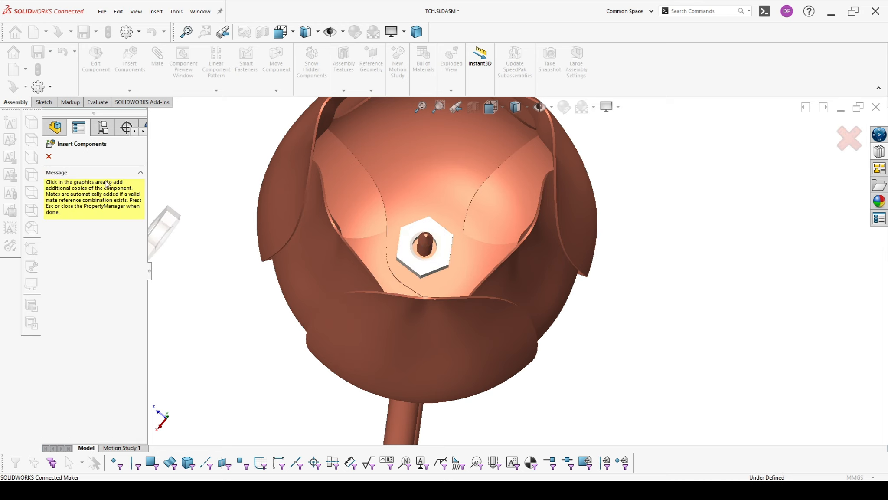
key("Escape")
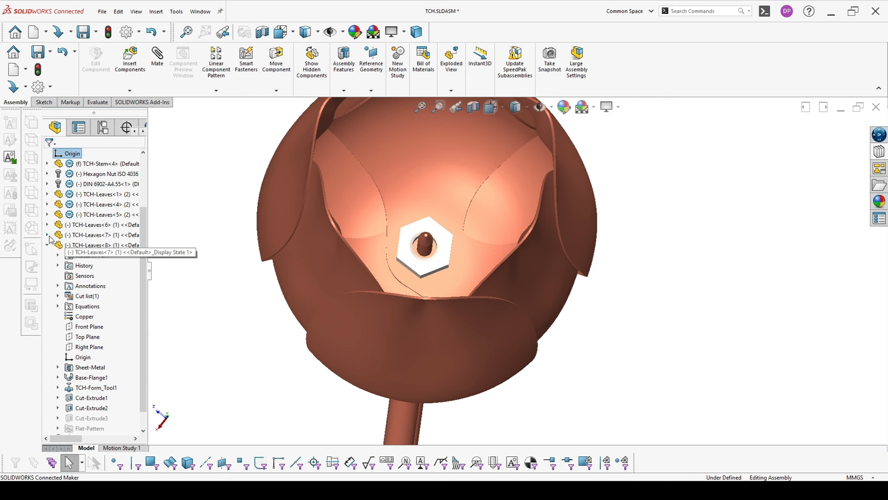
- Edit the inner hexagon nut's coincident mate, replacing the stem face with the leaf TCH-Leaves<8> base face inside the flower
left_click(47, 244)
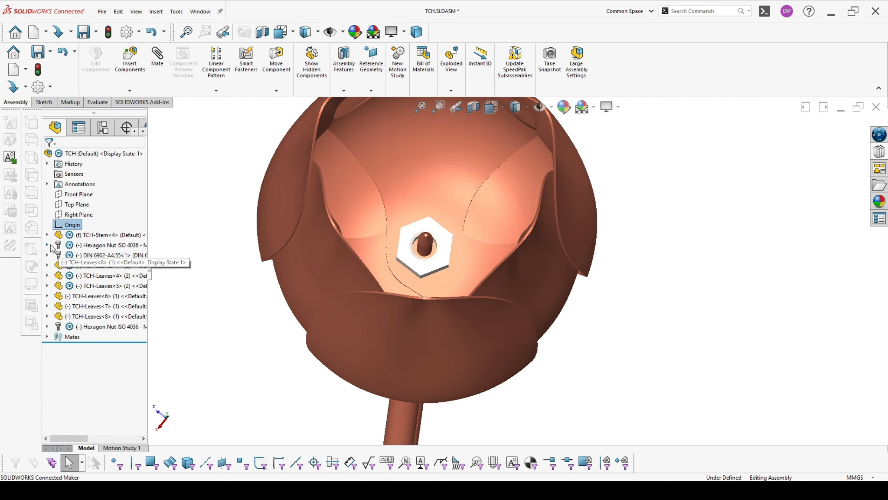
left_click(47, 326)
left_click(57, 276)
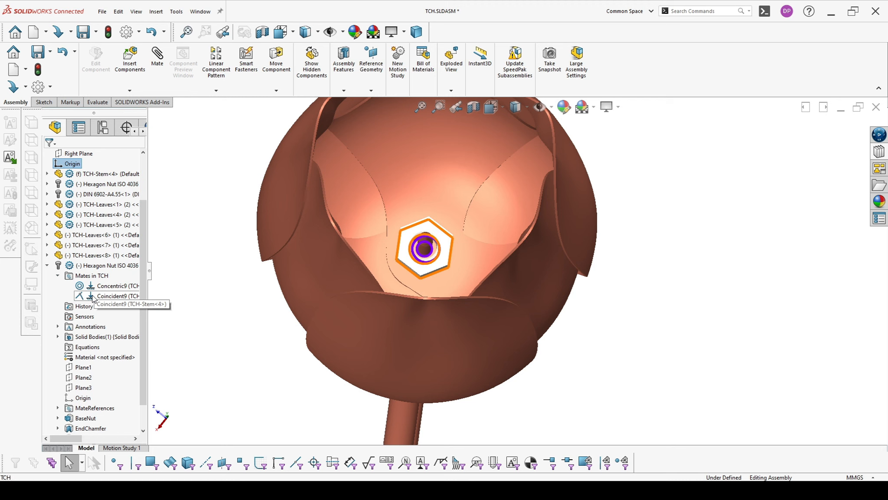
left_click(92, 297)
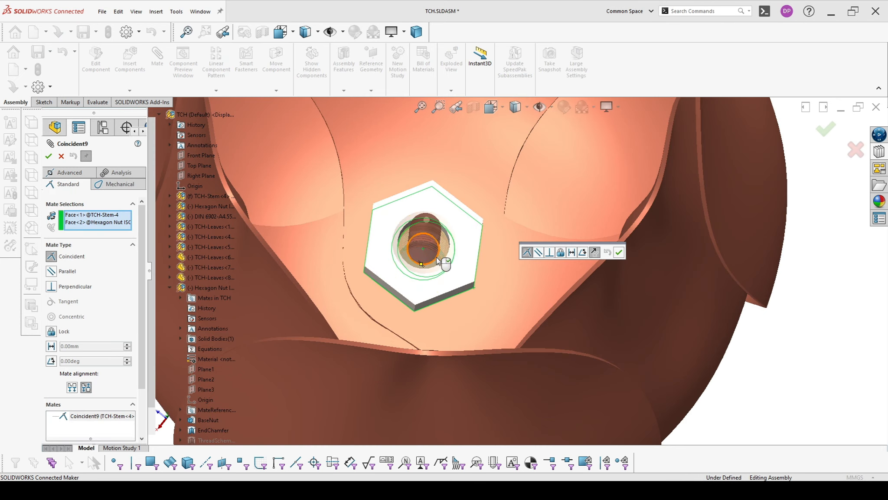
left_click(110, 215)
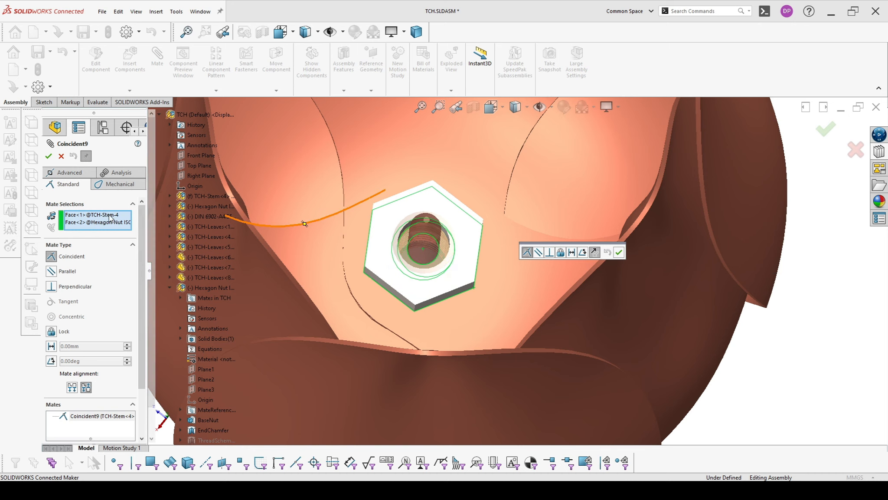
right_click(110, 217)
left_click(134, 232)
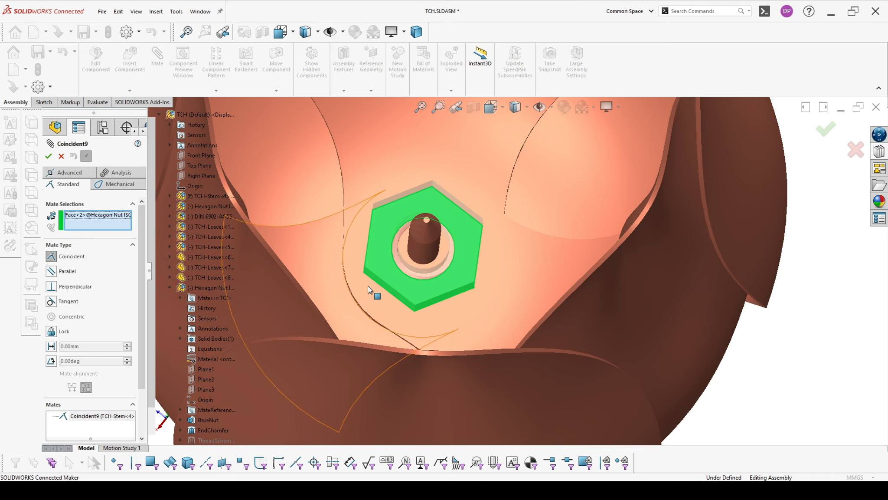
left_click(452, 325)
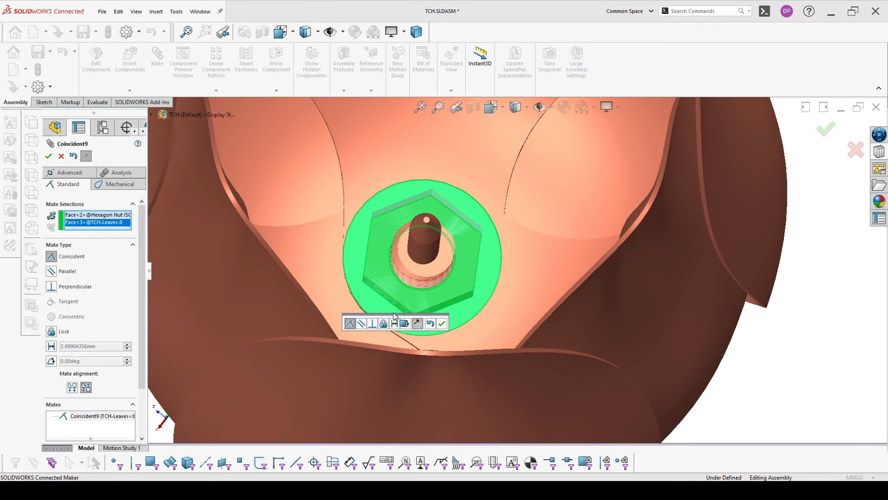
left_click(443, 324)
scroll(469, 319, "up", 5)
scroll(490, 311, "up", 5)
middle_click_drag(490, 311, 309, 265)
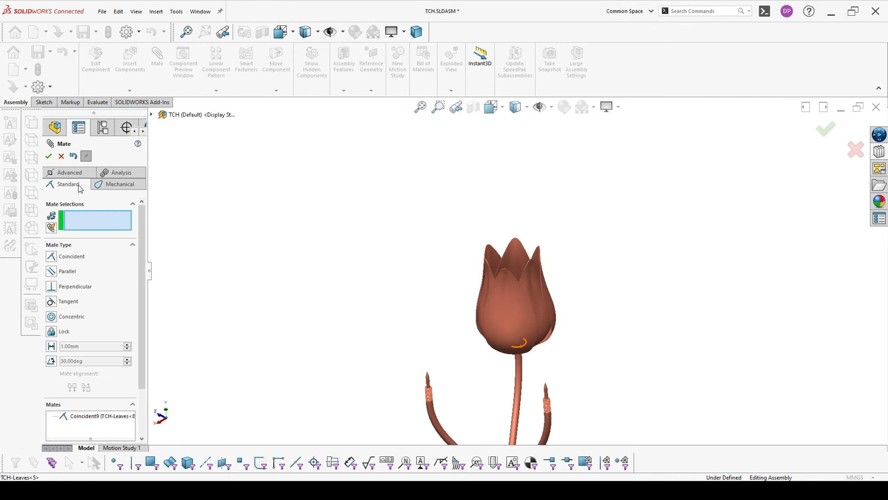
key("Escape")
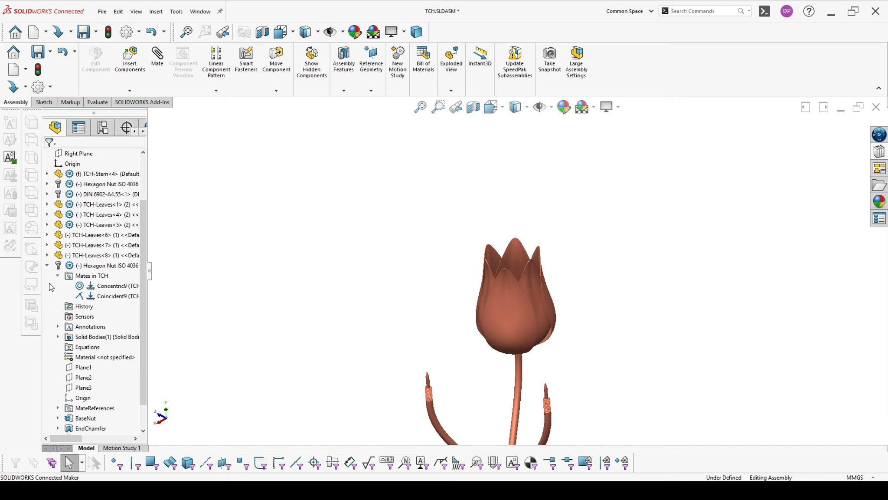
left_click(46, 265)
- Create a reference axis at the intersection of the assembly's Front Plane and Right Plane
scroll(388, 344, "up", 3)
scroll(571, 345, "down", 2)
middle_click_drag(571, 345, 532, 342)
scroll(574, 288, "up", 1)
middle_click_drag(513, 312, 525, 349)
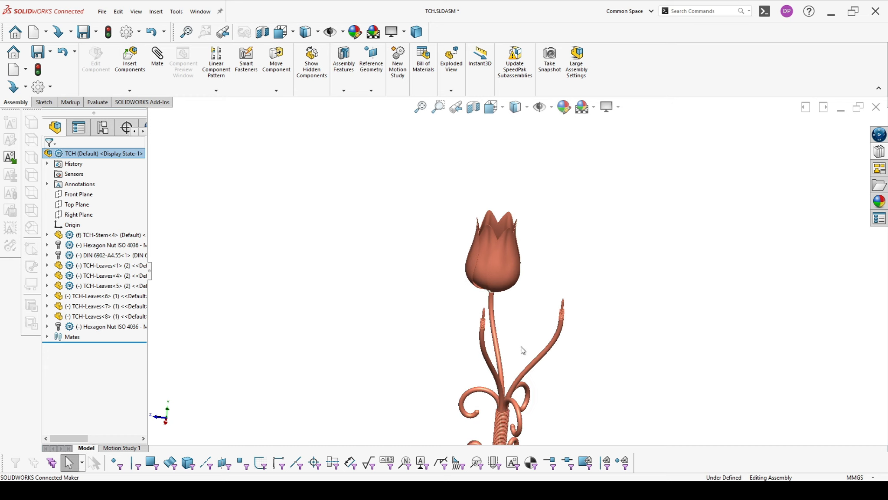
left_click(78, 214)
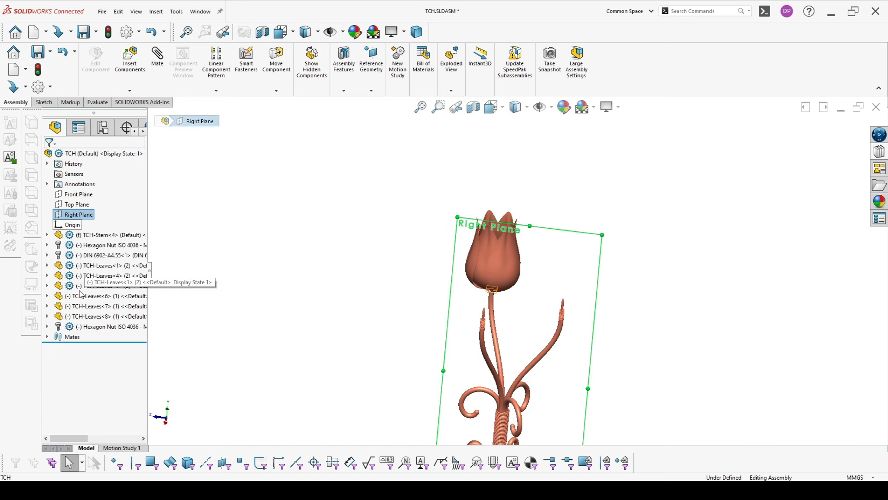
left_click(77, 194)
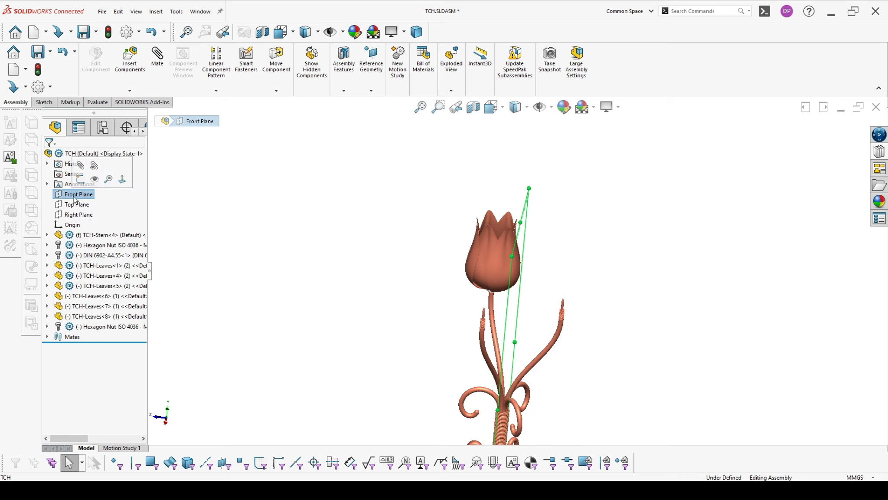
left_click(371, 91)
left_click(381, 113)
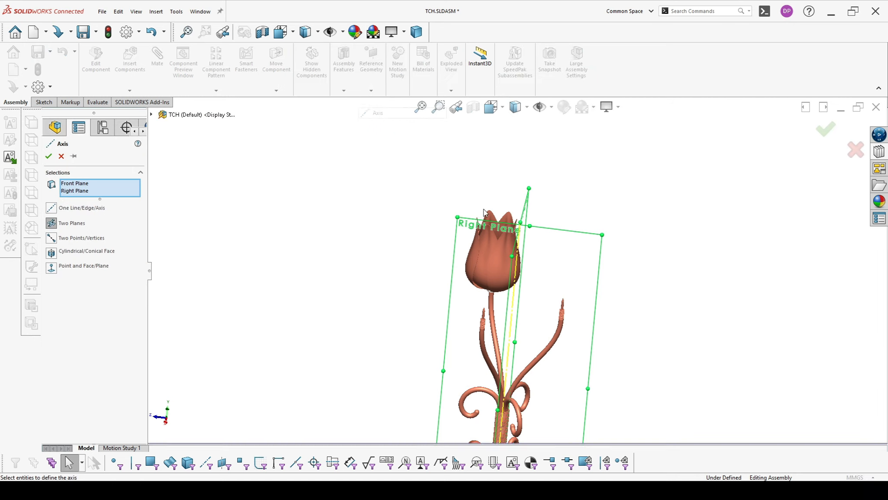
left_click(49, 156)
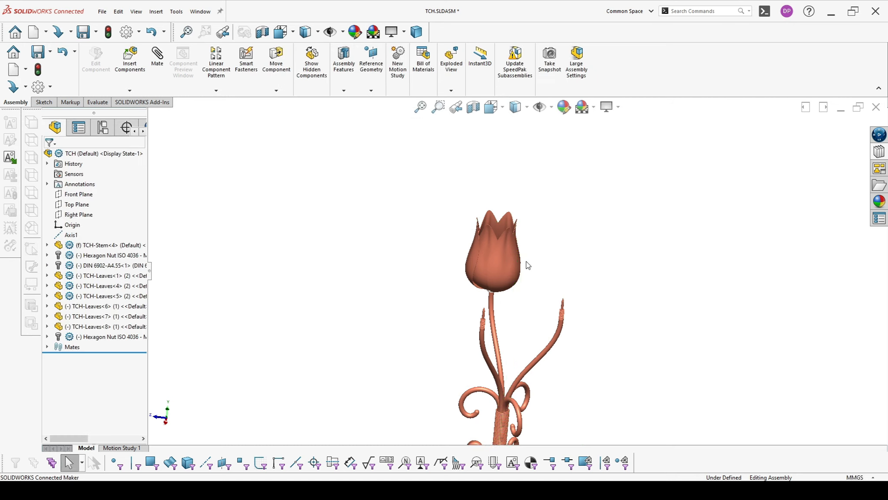
- Start a circular component pattern about Axis1 with the hexagon nut and DIN 6902 washer beneath the flower as seeds
left_click(71, 235)
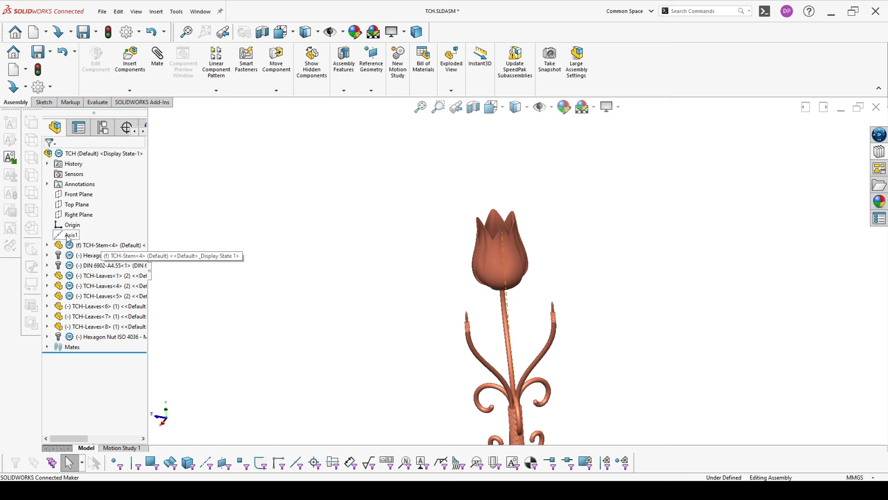
left_click(216, 91)
left_click(245, 113)
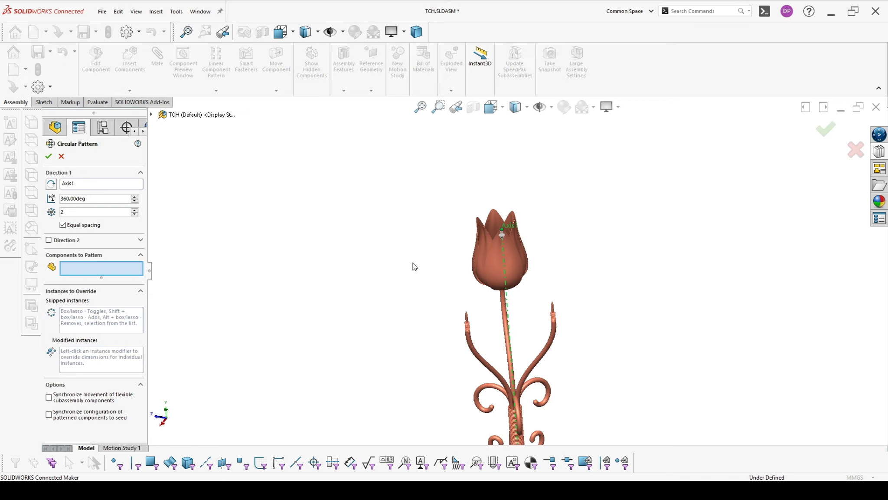
scroll(527, 256, "down", 6)
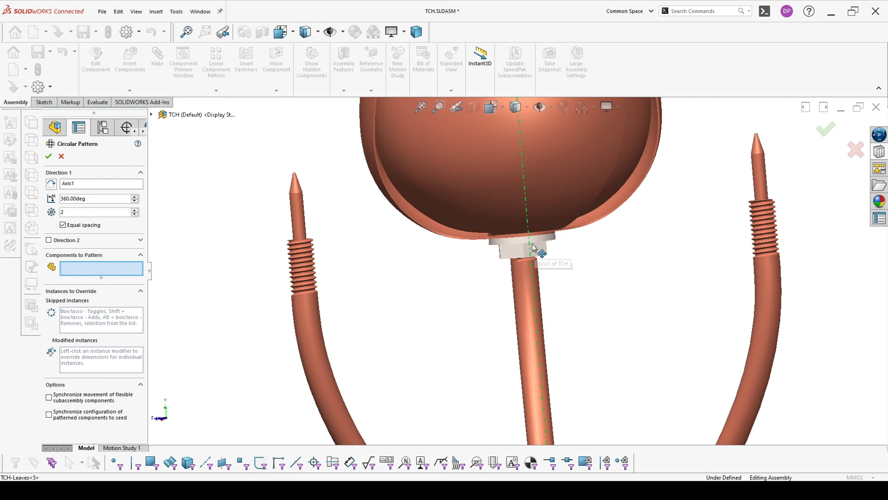
left_click(532, 248)
left_click(523, 241)
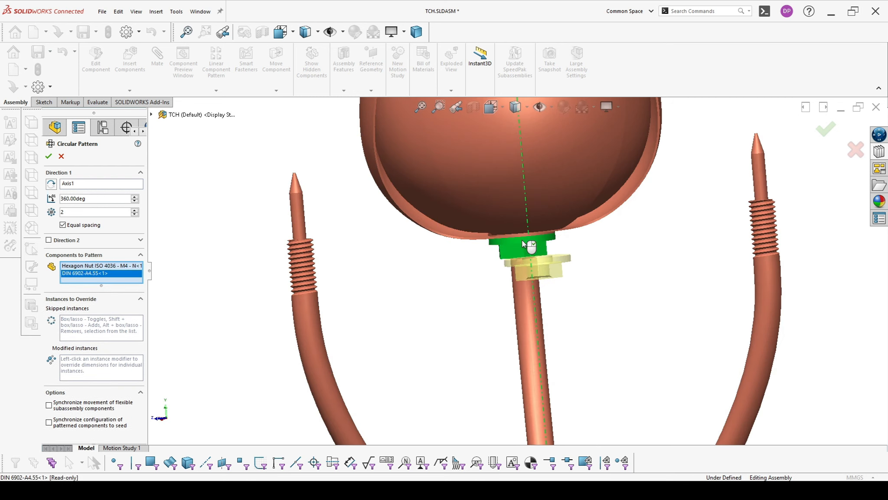
- Add all six flower leaves and the inner hexagon nut to the components of the circular pattern
left_click(465, 236)
left_click(462, 208)
scroll(549, 214, "up", 5)
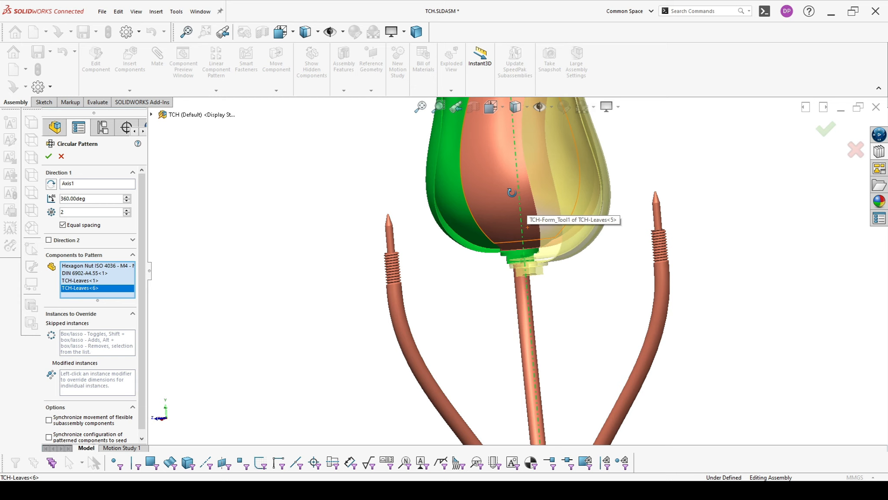
left_click(526, 230)
middle_click_drag(526, 230, 525, 209)
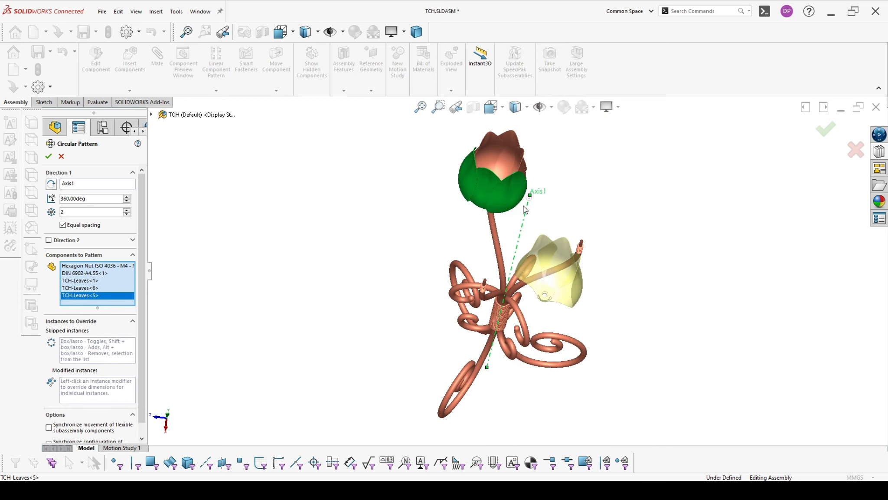
left_click(519, 161)
left_click(519, 146)
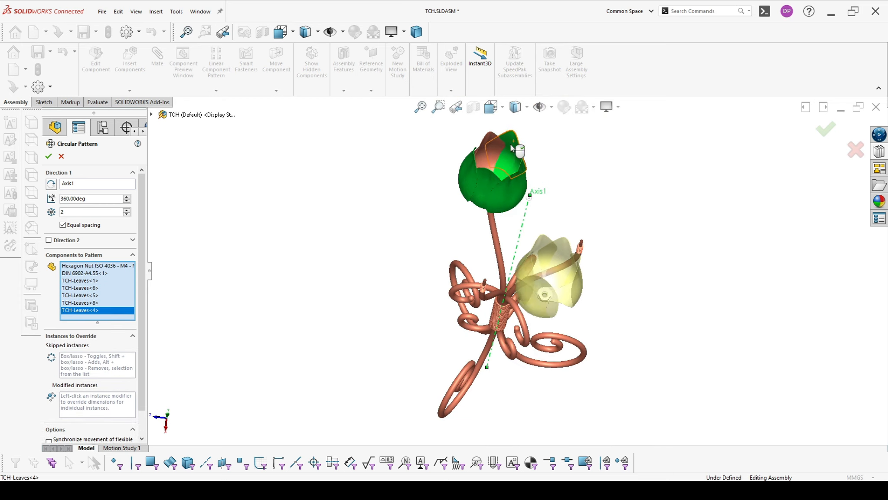
scroll(464, 169, "down", 3)
left_click(461, 166)
middle_click_drag(461, 166, 480, 249)
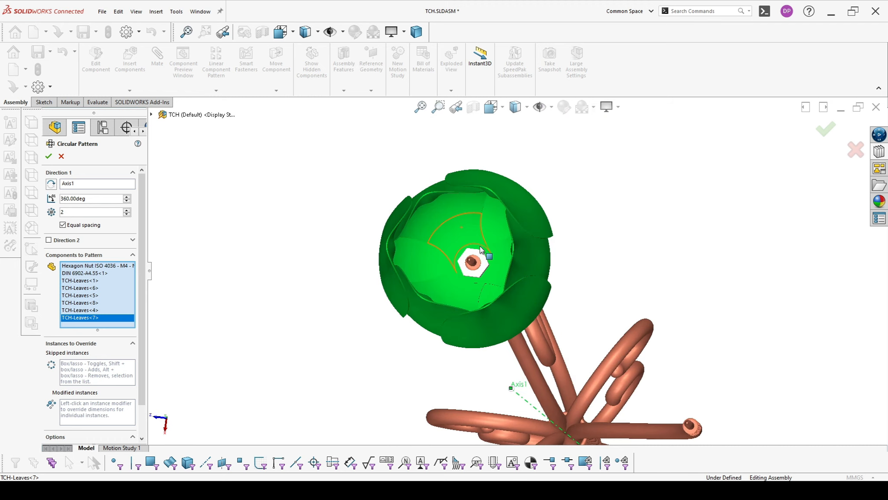
left_click(485, 262)
- Set the circular pattern to 3 equally spaced instances over 360° and create it
scroll(513, 276, "up", 4)
middle_click_drag(516, 279, 525, 241)
left_click(126, 210)
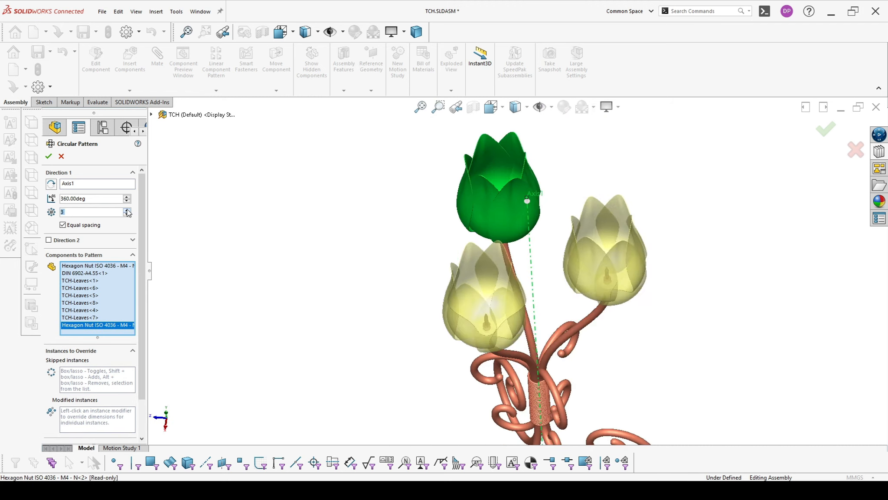
scroll(496, 317, "up", 3)
middle_click_drag(496, 317, 501, 285)
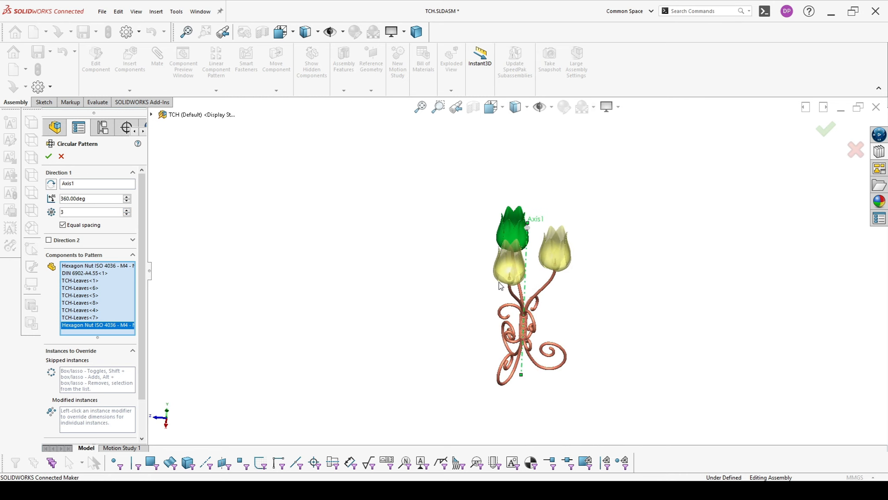
left_click(48, 156)
- Check the three-flower candle holder from several sides and open the save options for the TCH assembly
middle_click_drag(568, 300, 538, 353)
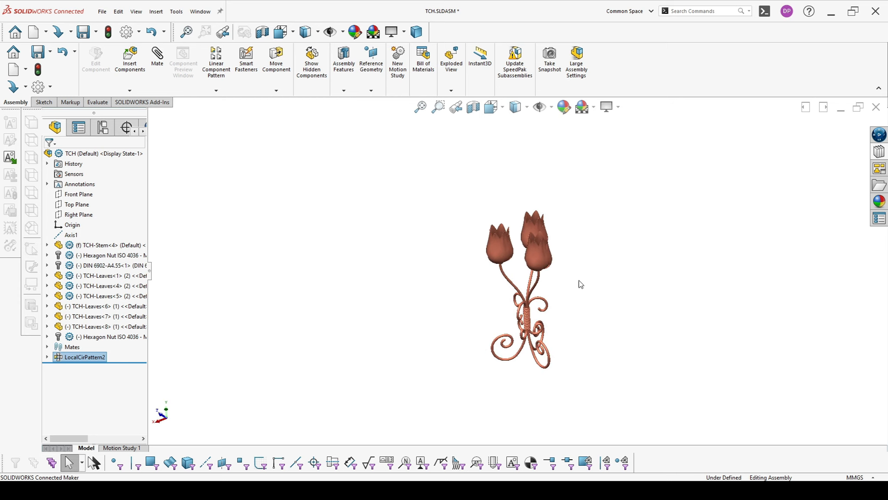
scroll(580, 276, "down", 4)
scroll(546, 347, "up", 1)
scroll(543, 357, "down", 1)
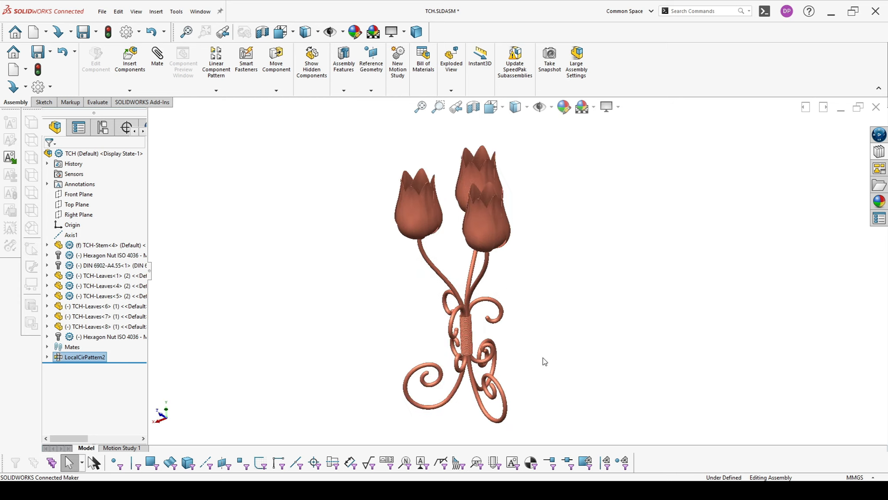
middle_click_drag(530, 322, 497, 308)
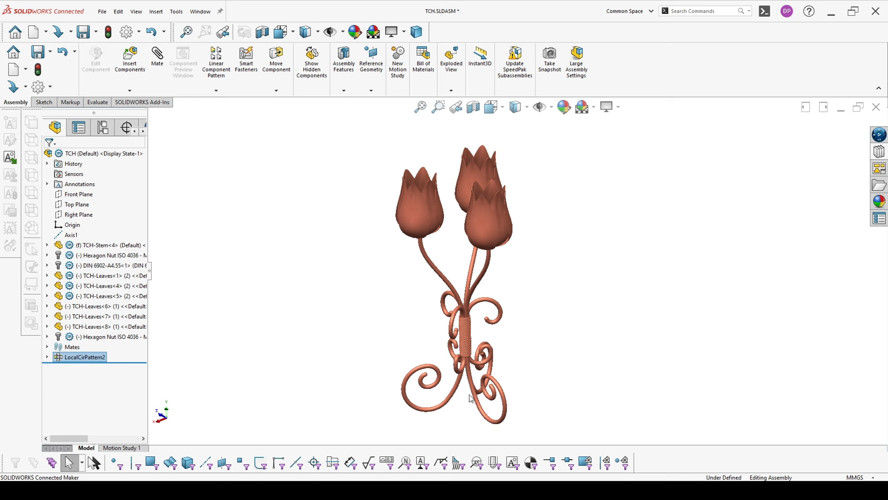
middle_click_drag(484, 378, 571, 406)
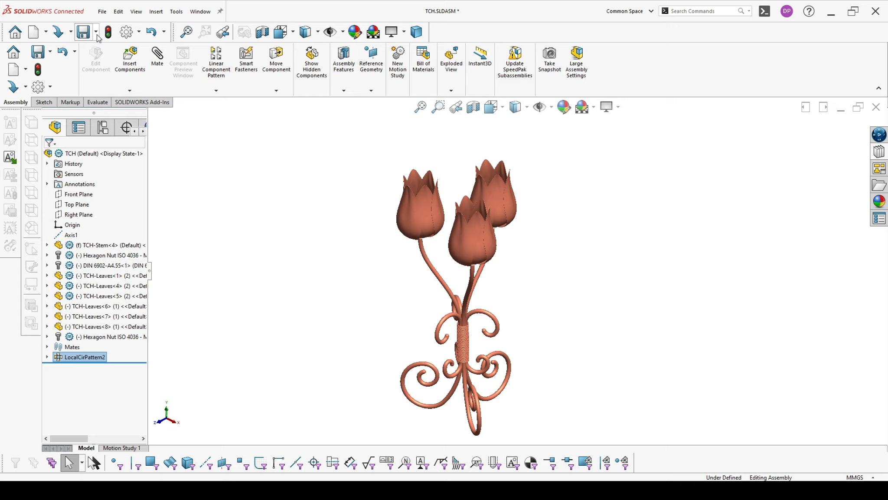
left_click(97, 35)
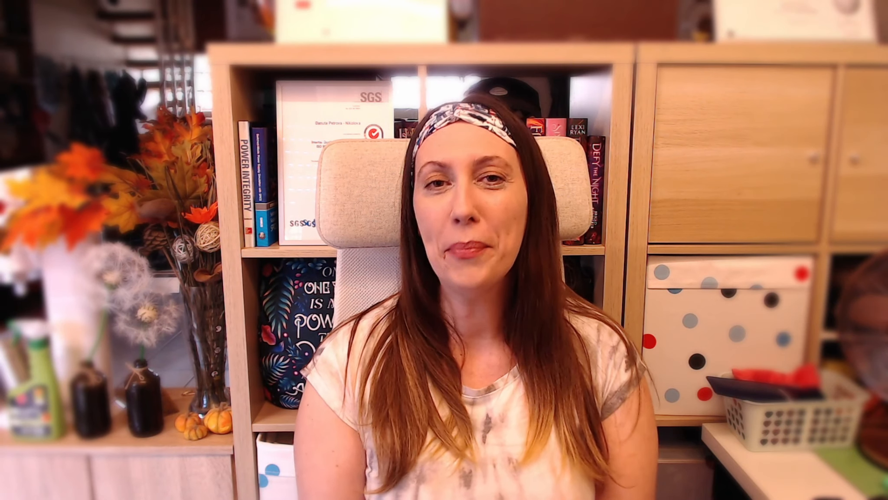